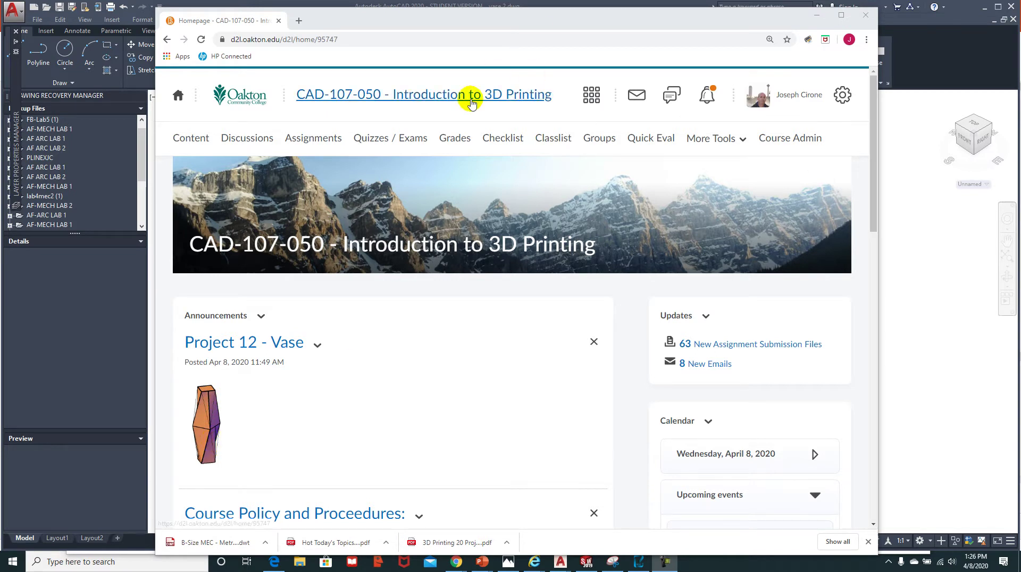
Step: Open the downloaded 3D Printing 20 Projects Book PDF and go to the chapter Project 12: A vase
left_click(447, 545)
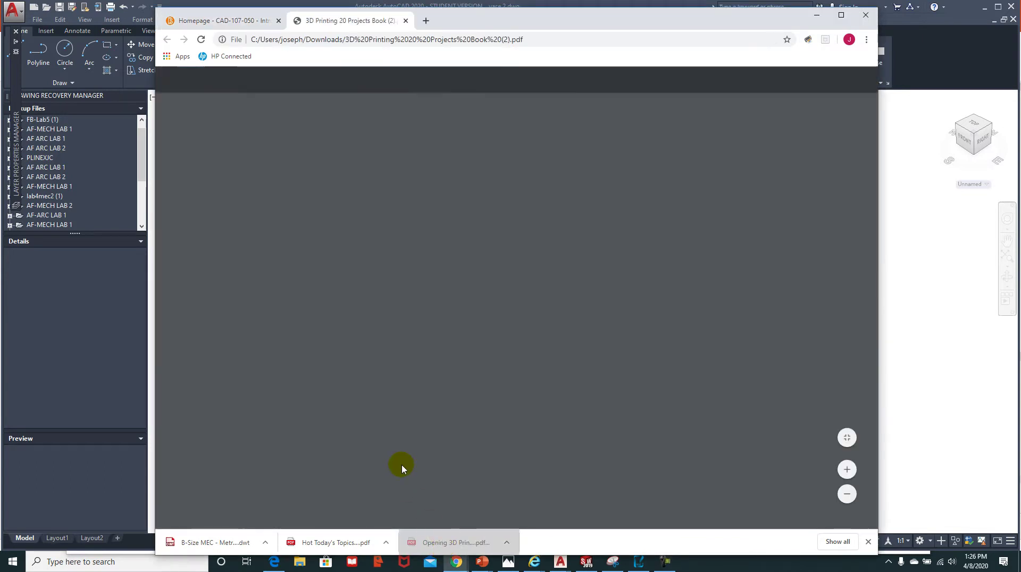
scroll(649, 260, "down", 15)
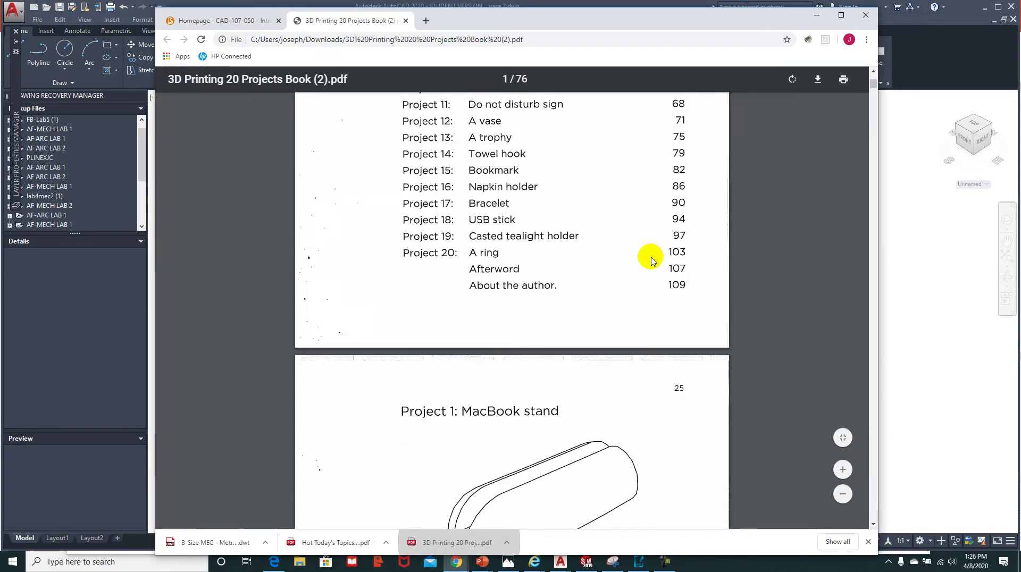
scroll(740, 223, "down", 10)
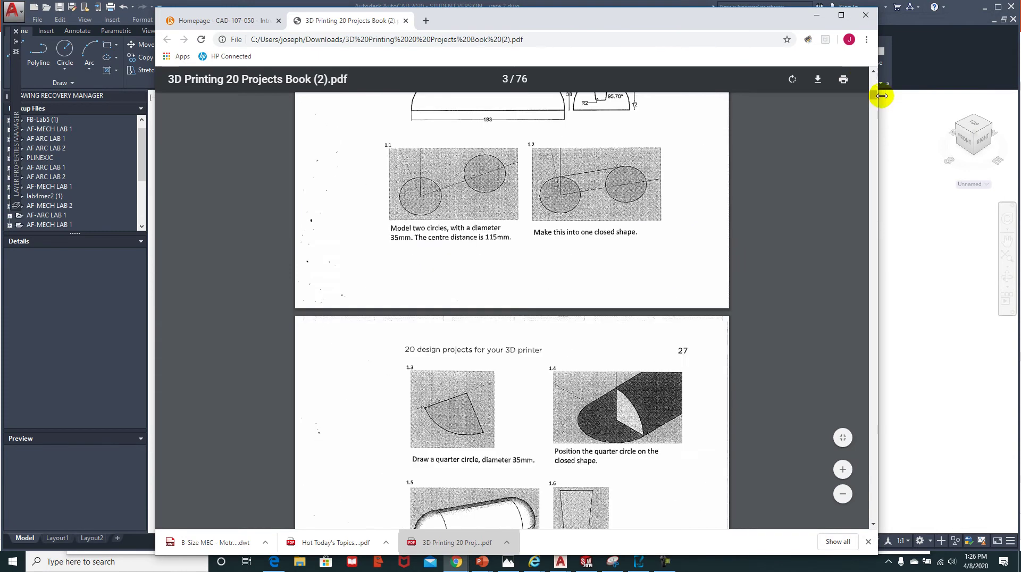
left_click_drag(873, 104, 832, 303)
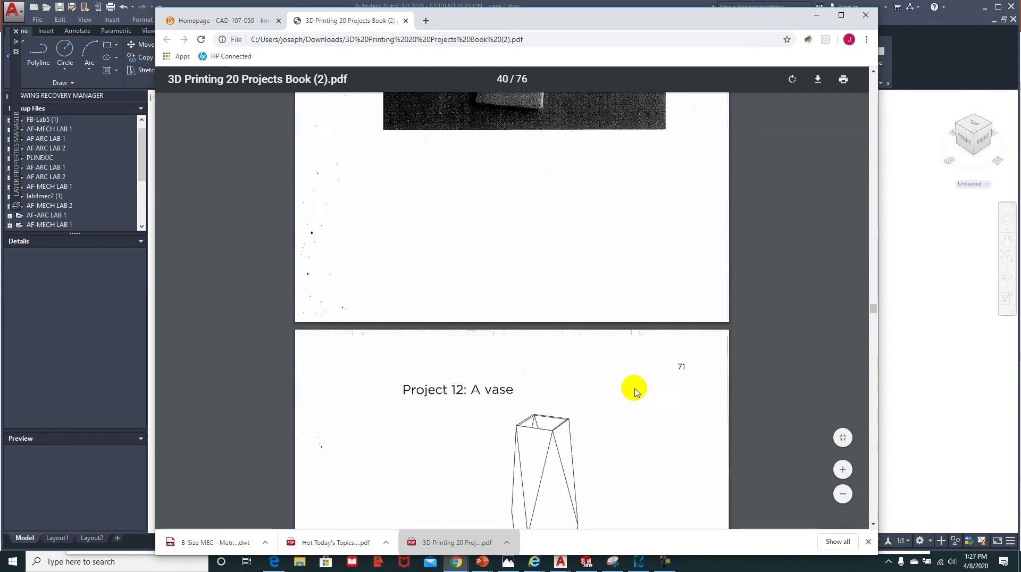
scroll(636, 392, "down", 3)
scroll(636, 393, "down", 2)
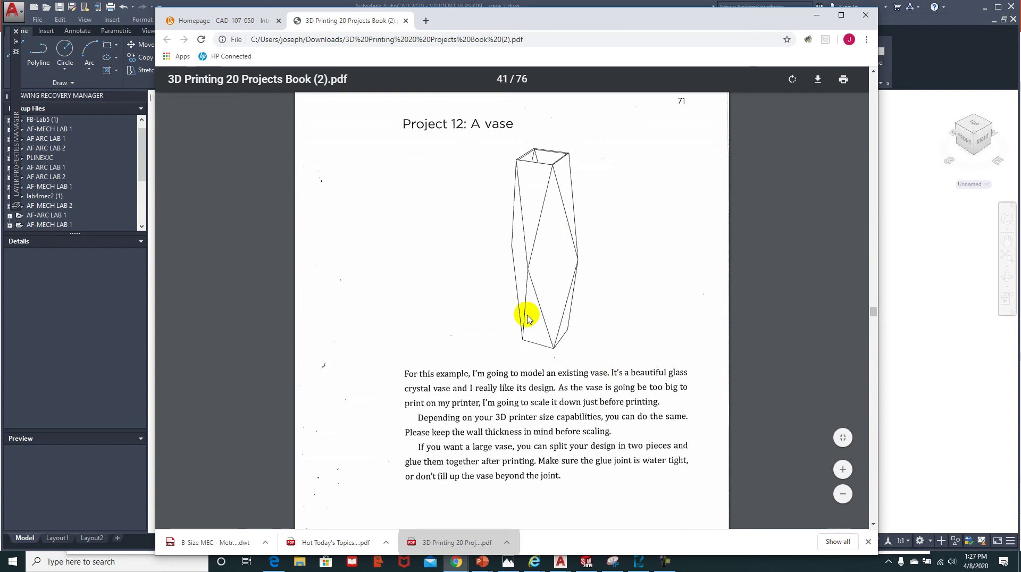
Step: Read the vase project's introduction, its tools and programmes list, the printing notes and the photo of the vase
scroll(528, 340, "down", 1)
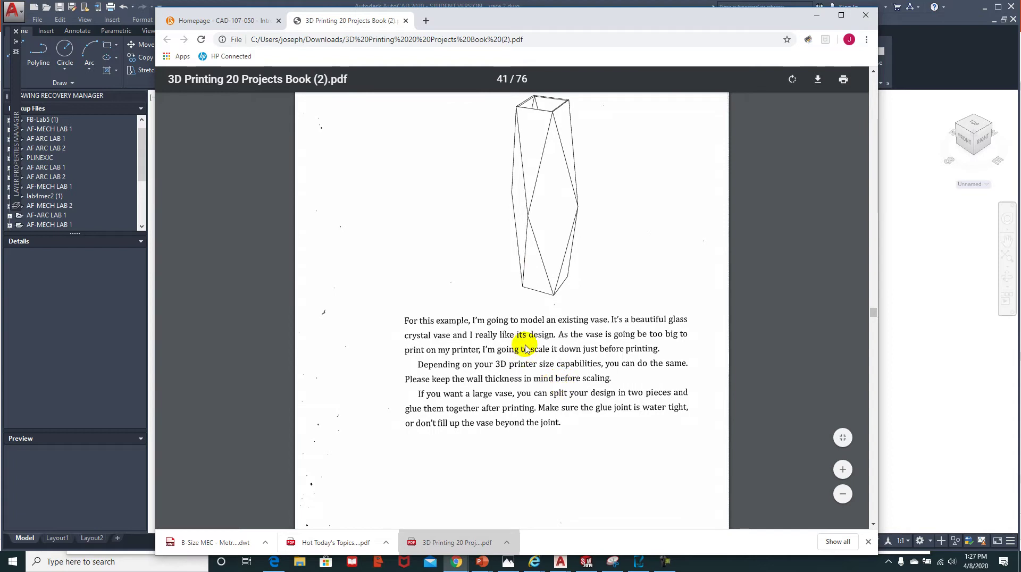
scroll(526, 349, "down", 6)
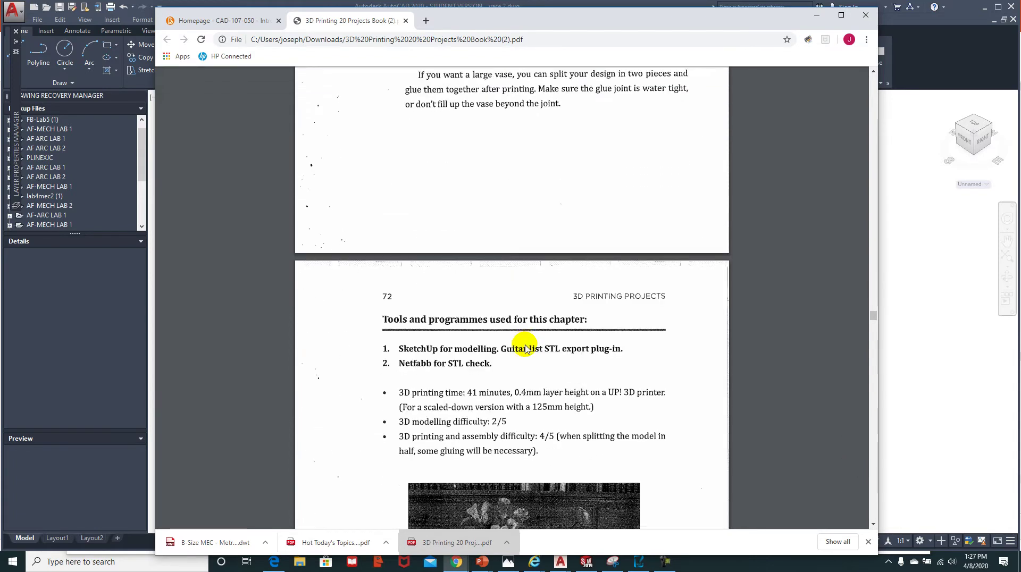
scroll(526, 349, "down", 2)
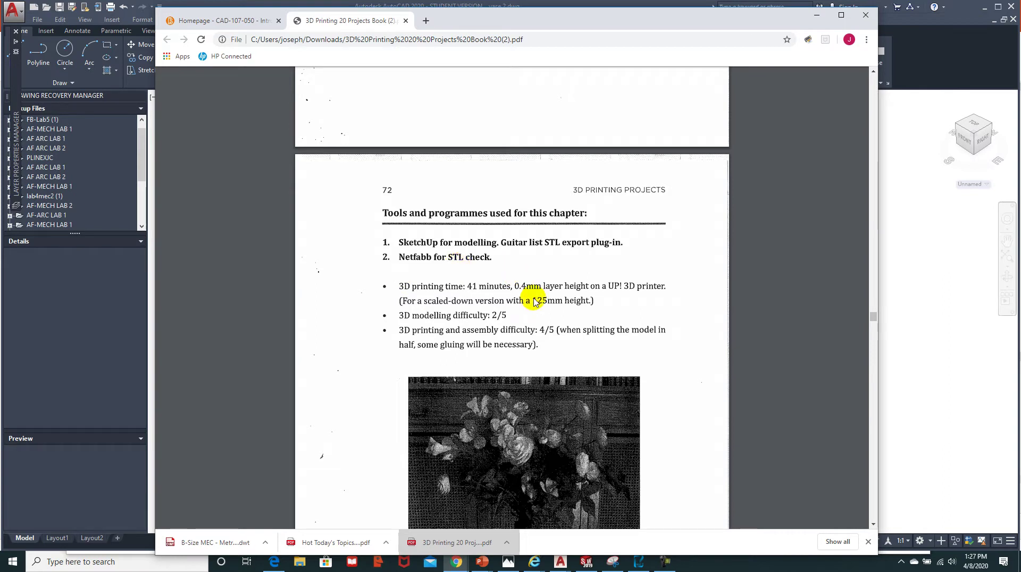
scroll(535, 302, "down", 2)
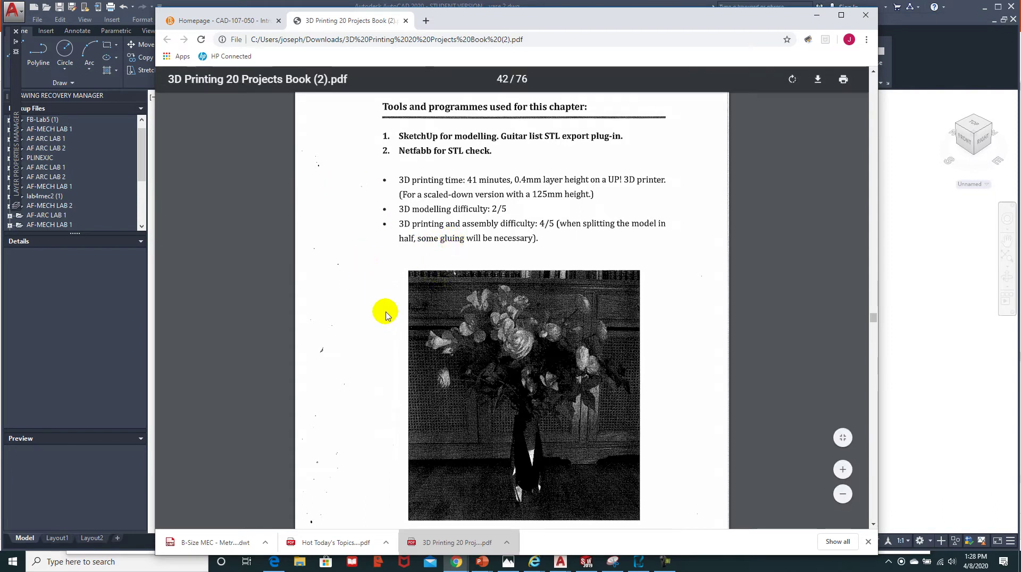
scroll(360, 304, "down", 2)
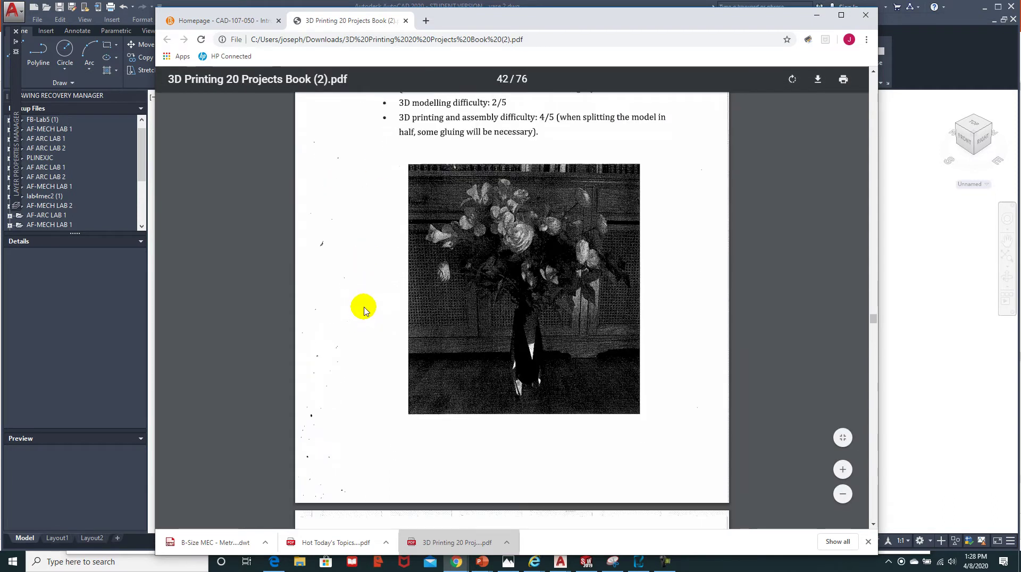
scroll(298, 213, "up", 1)
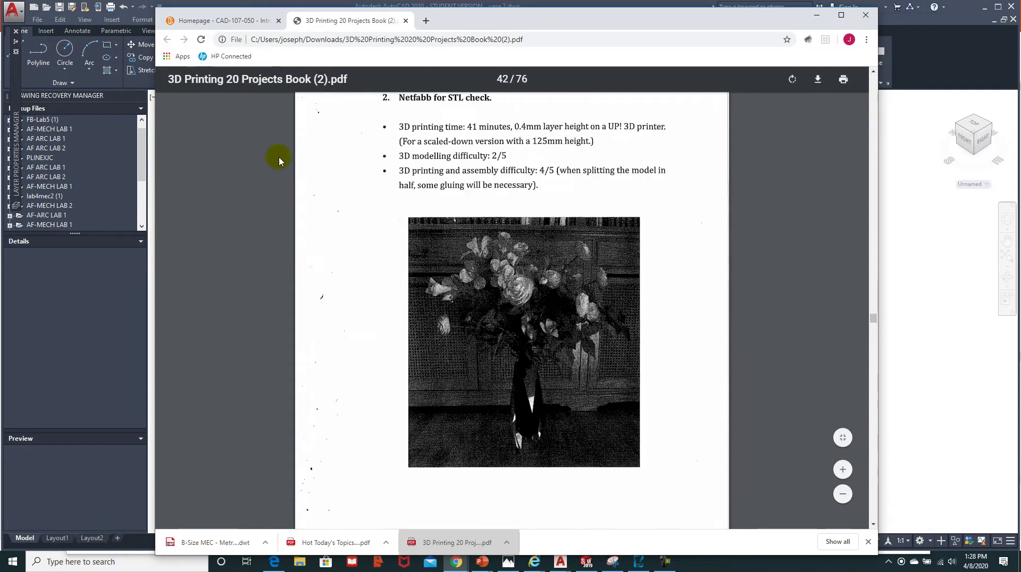
Step: Return to the Introduction to 3D Printing course site and open the Cura Software module in its content
left_click(213, 20)
left_click(192, 137)
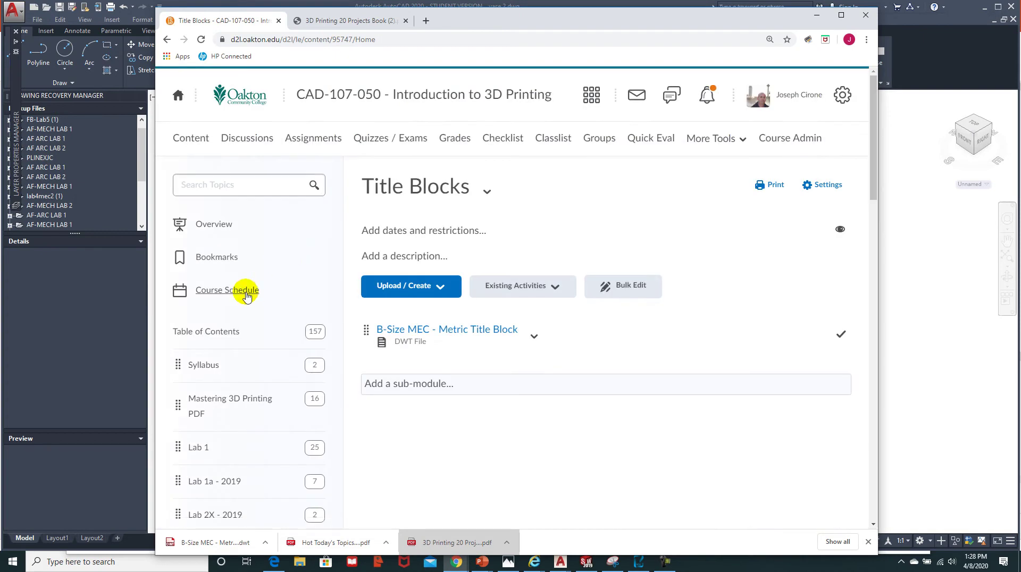
scroll(245, 295, "down", 4)
scroll(247, 297, "down", 5)
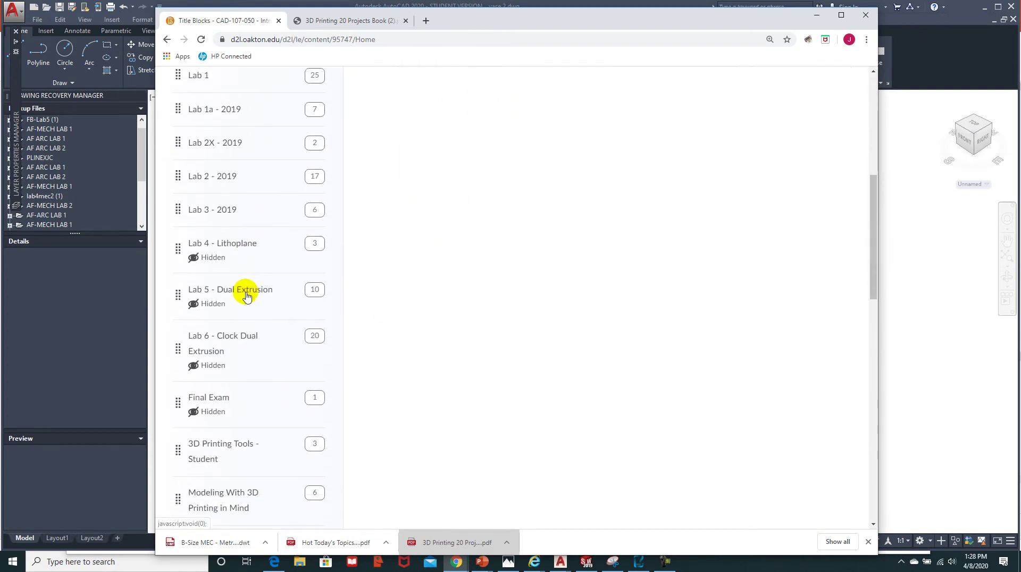
scroll(246, 296, "down", 2)
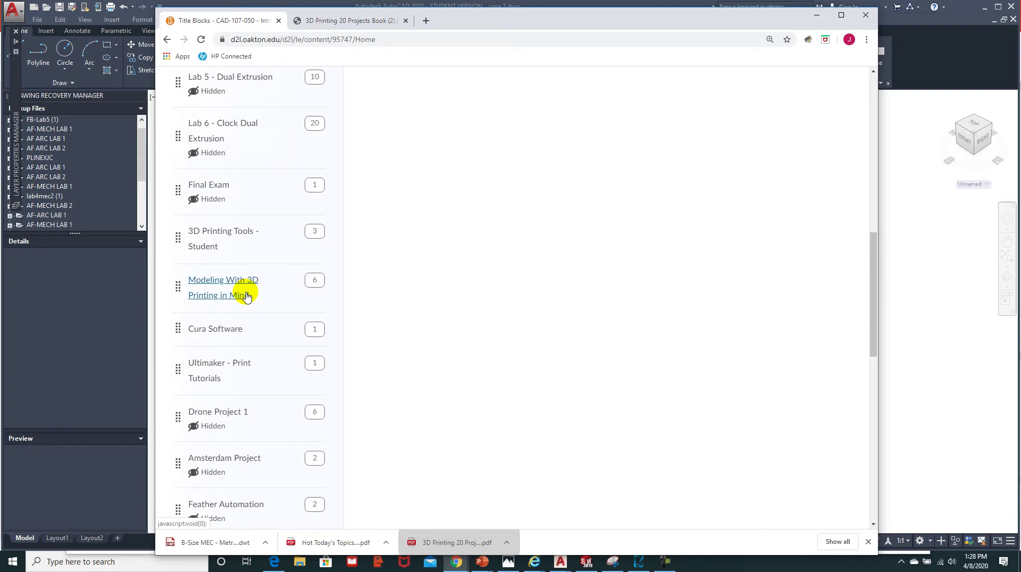
scroll(256, 318, "down", 1)
left_click(223, 277)
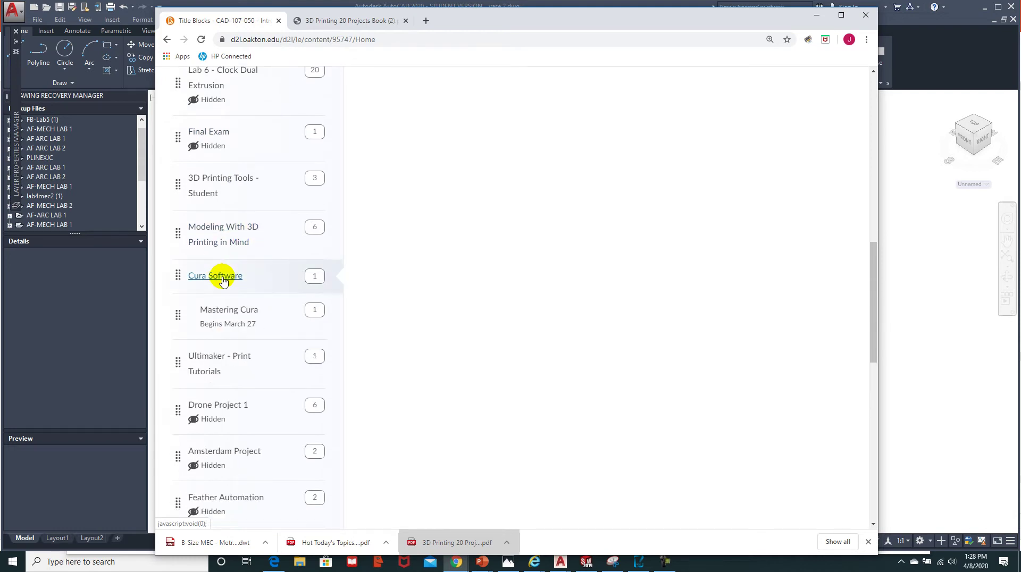
Step: Open the Test Models - For Cura from Ultimaker link under Mastering Cura and maximize the browser window
scroll(585, 369, "up", 3)
scroll(585, 368, "up", 4)
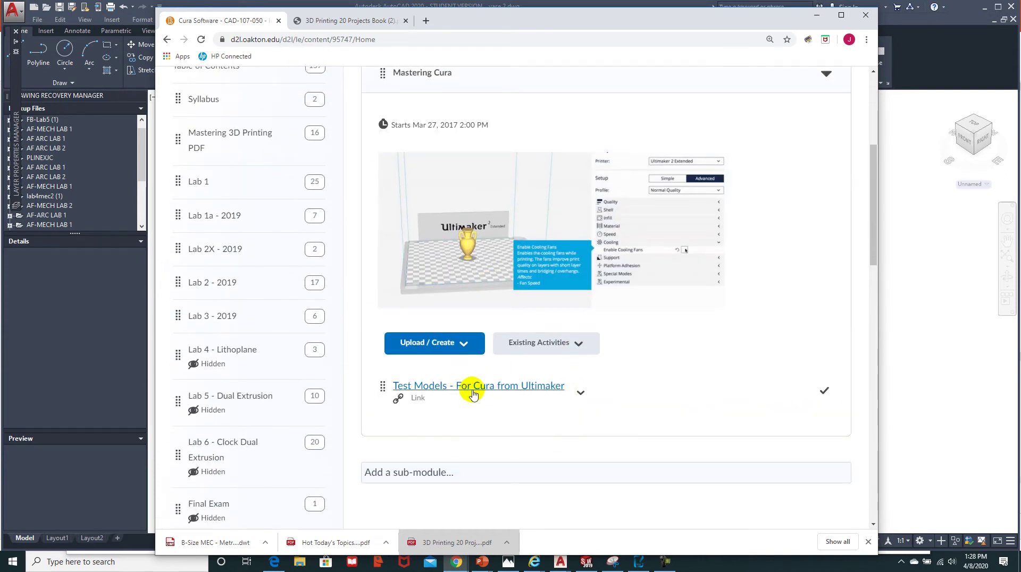
left_click(502, 385)
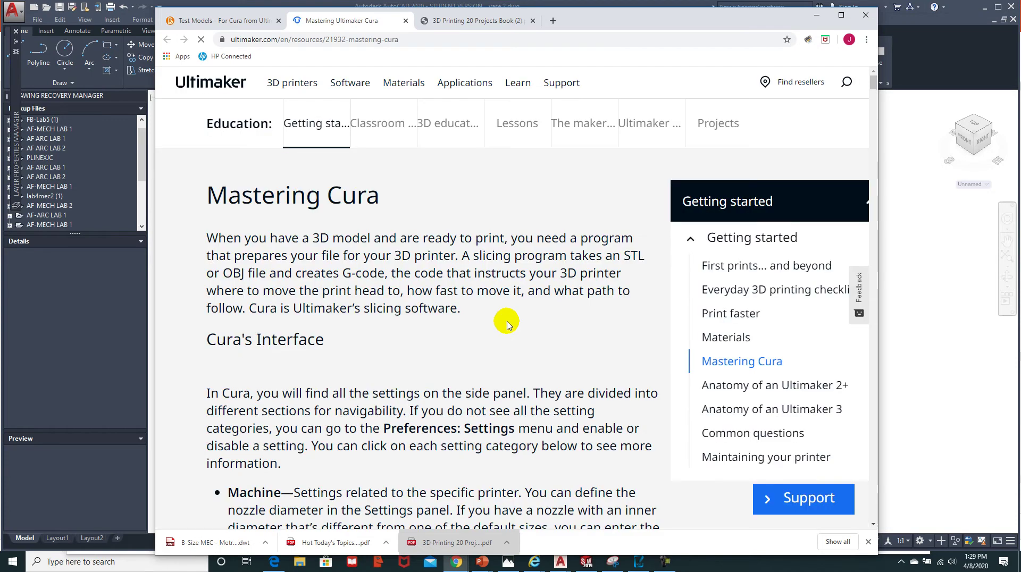
left_click(841, 16)
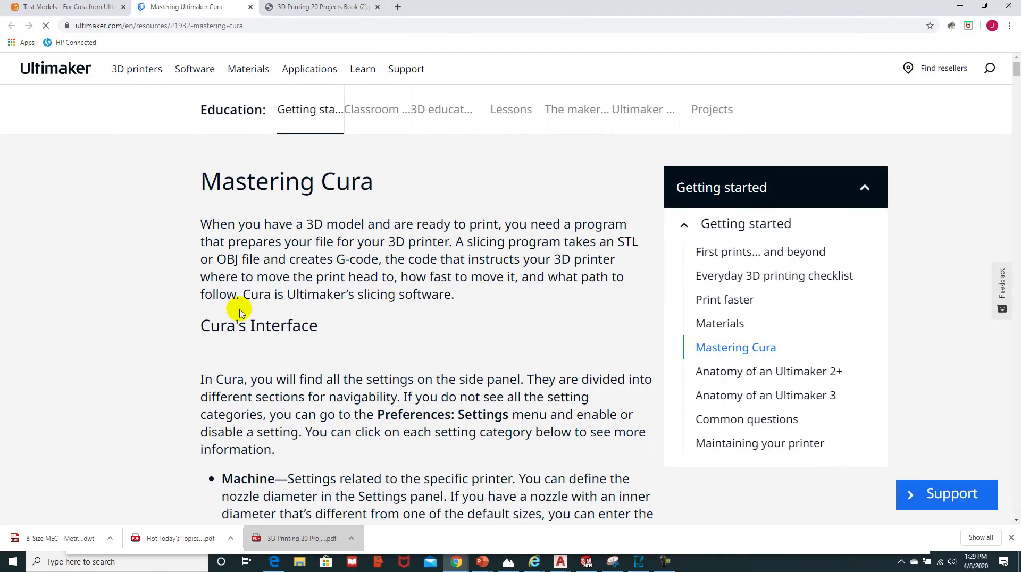
Step: Skim the Mastering Cura article through the settings, shell, print speed and cooling sections down to Special Modes
scroll(422, 301, "down", 15)
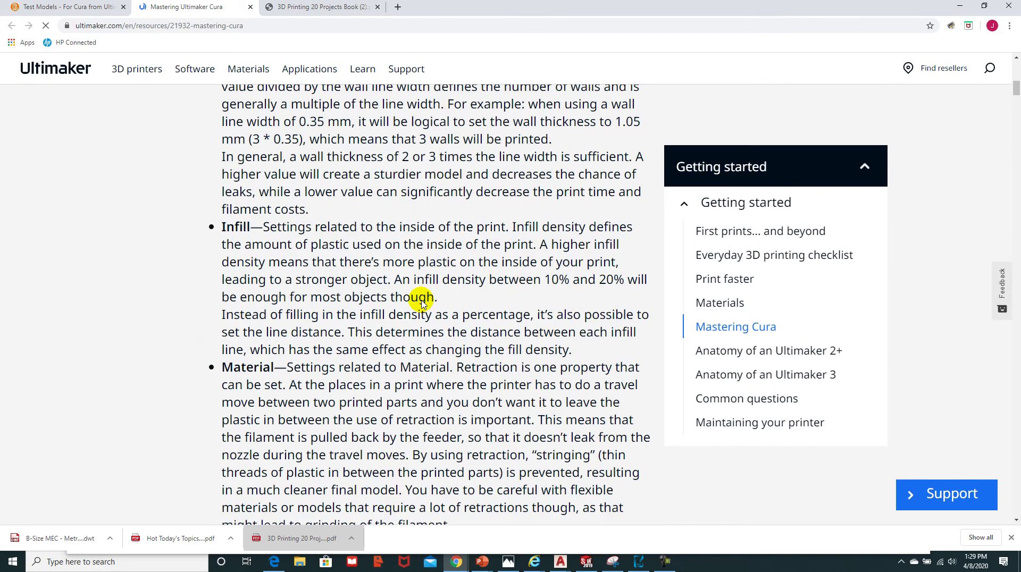
scroll(422, 301, "down", 3)
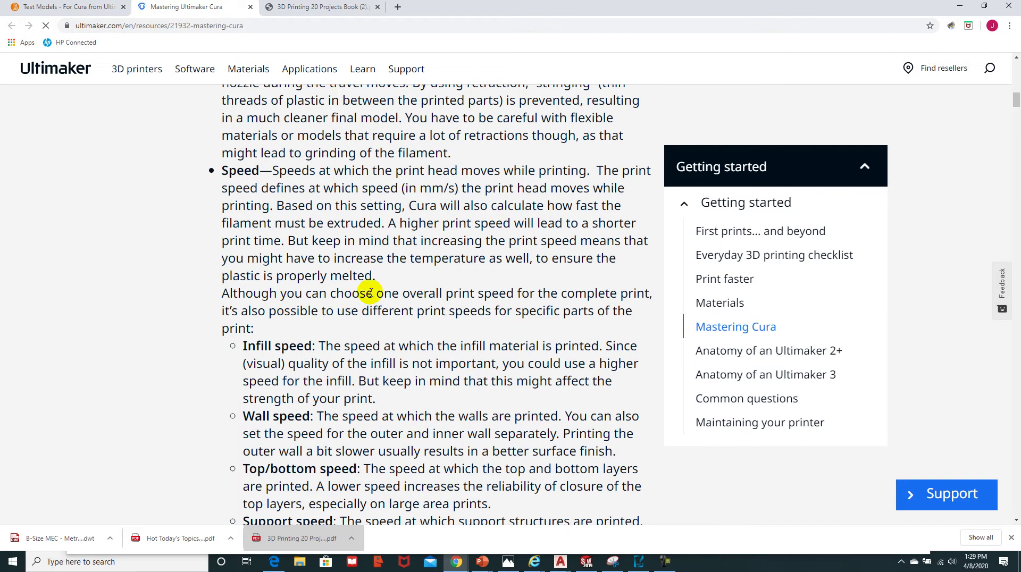
scroll(371, 293, "down", 14)
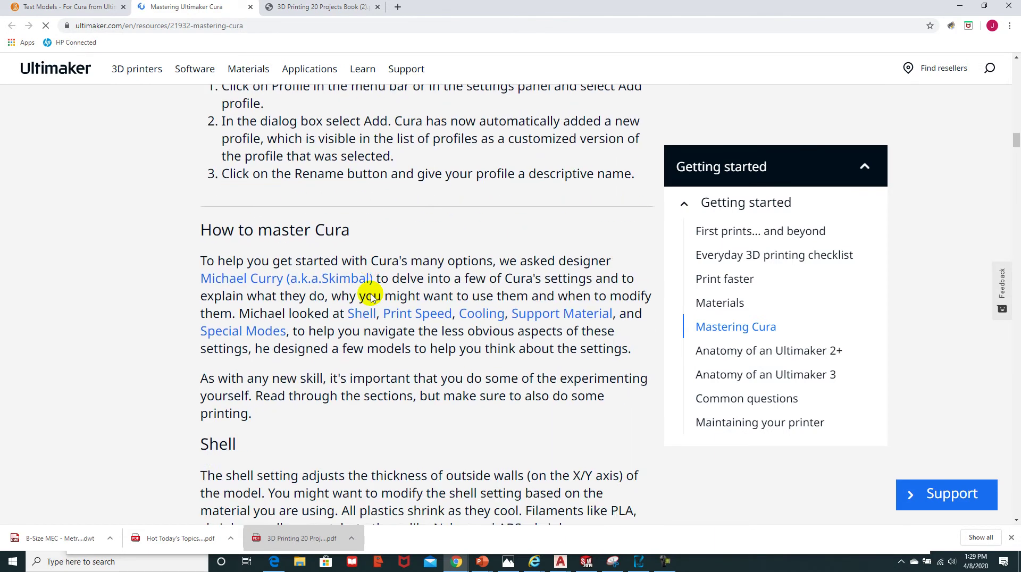
scroll(371, 296, "down", 8)
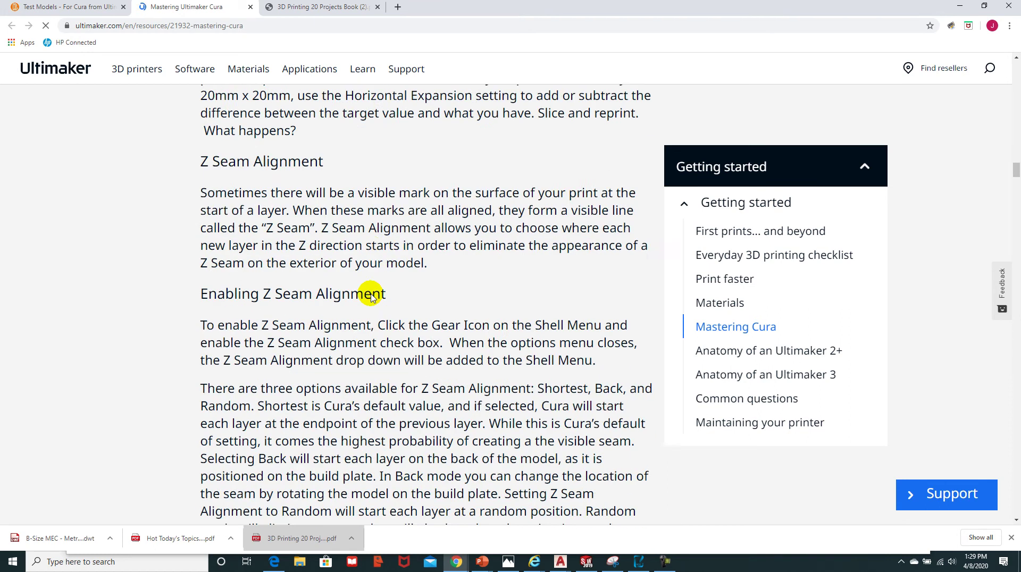
scroll(371, 297, "down", 3)
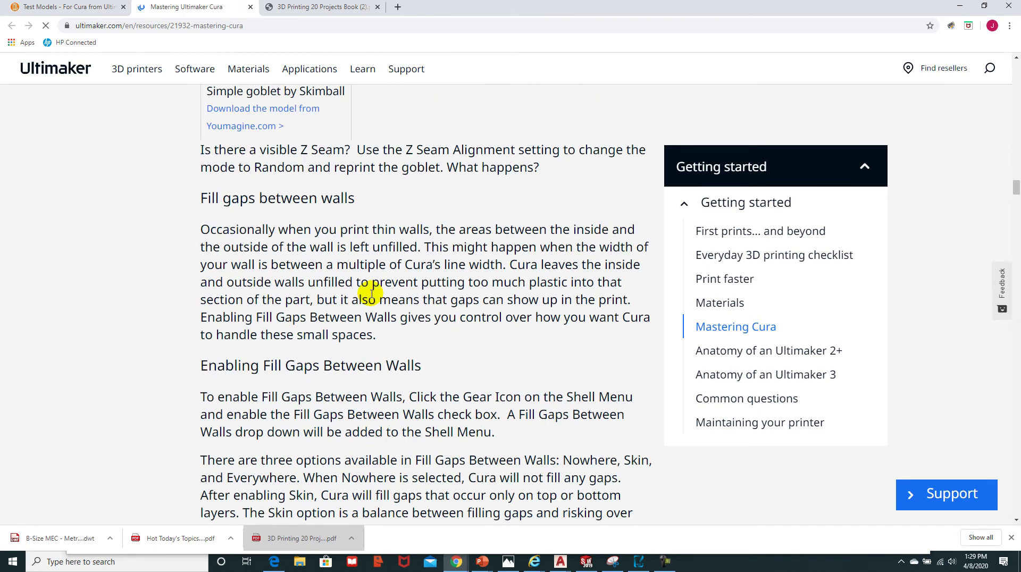
scroll(371, 293, "down", 14)
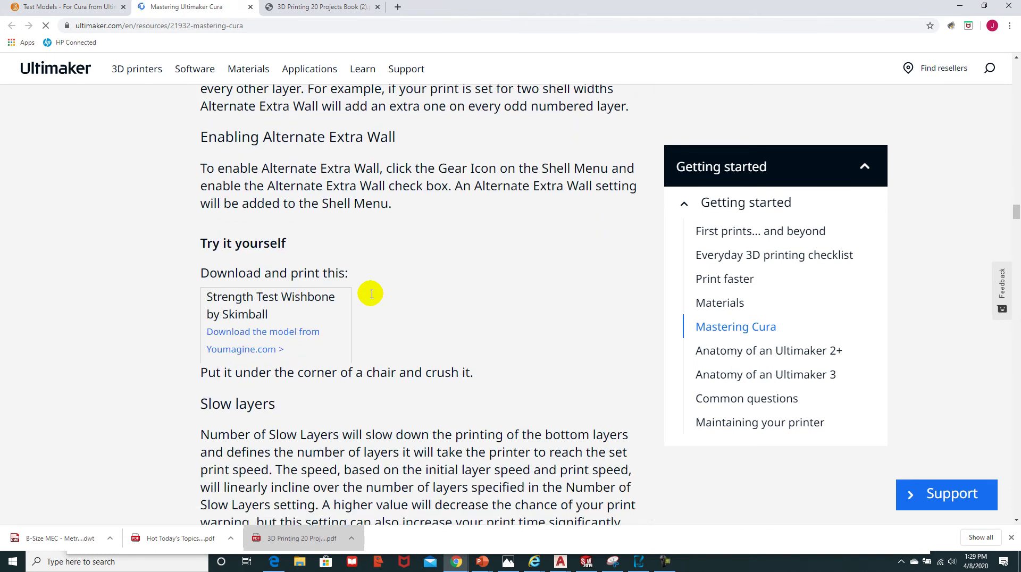
scroll(371, 293, "down", 11)
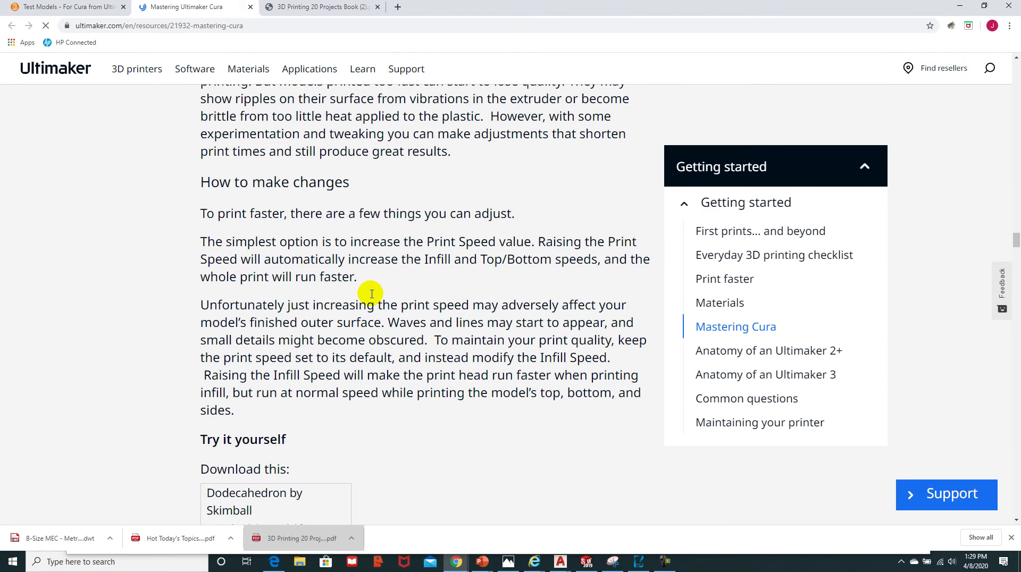
scroll(543, 309, "down", 4)
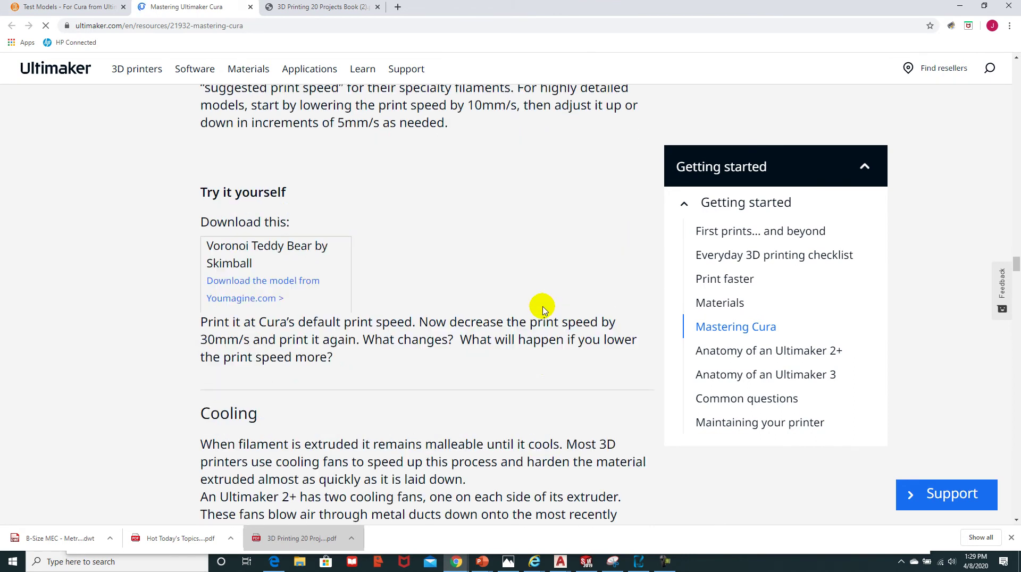
scroll(543, 309, "down", 10)
scroll(542, 309, "down", 18)
scroll(544, 309, "down", 14)
scroll(544, 311, "down", 19)
scroll(544, 311, "down", 4)
scroll(544, 310, "down", 10)
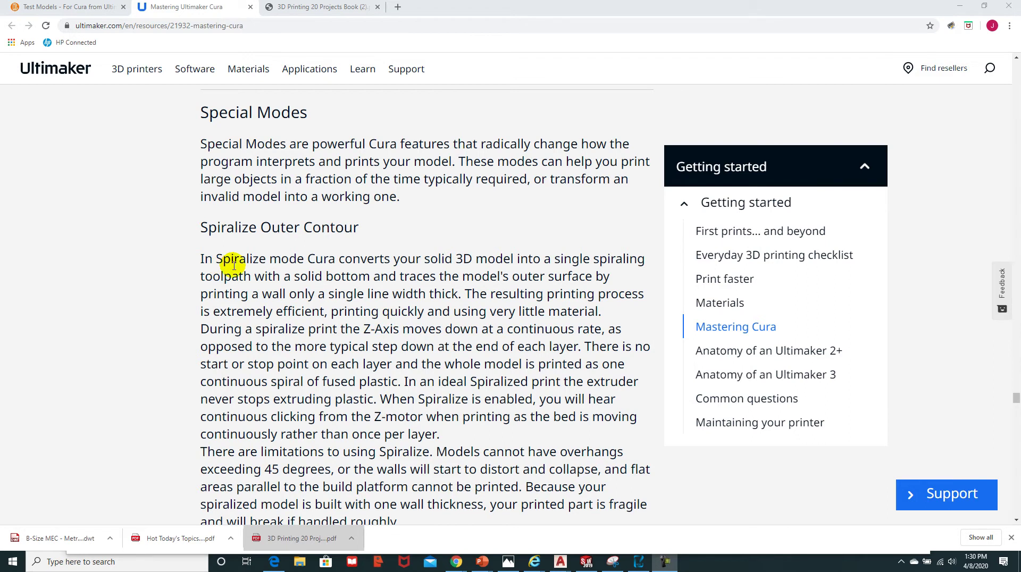
Step: Read the Spiralize Outer Contour section, covering its limitations, the settings for enabling it and the advice on print stability
scroll(385, 316, "down", 1)
scroll(384, 316, "down", 4)
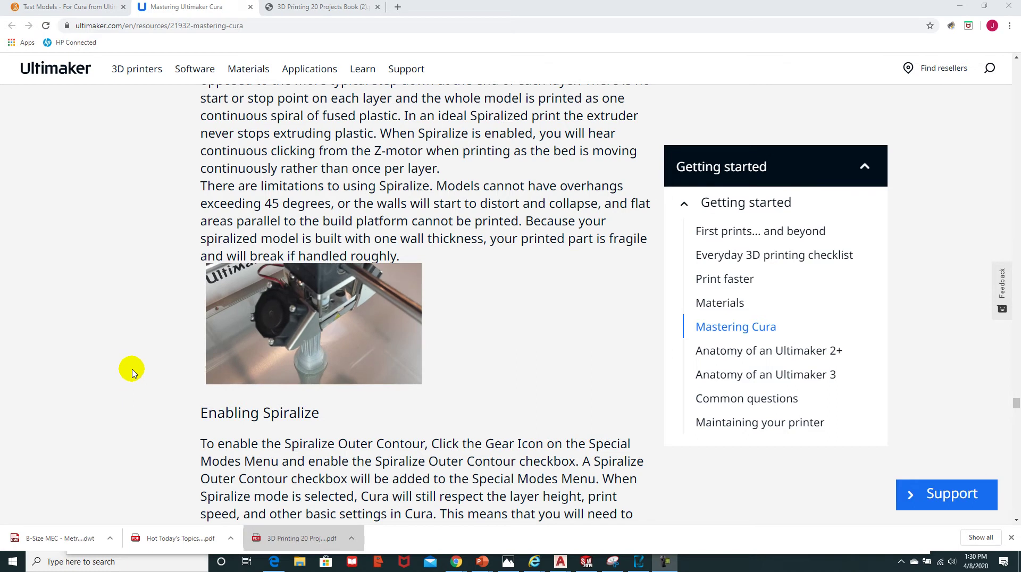
scroll(132, 372, "up", 2)
scroll(132, 370, "up", 1)
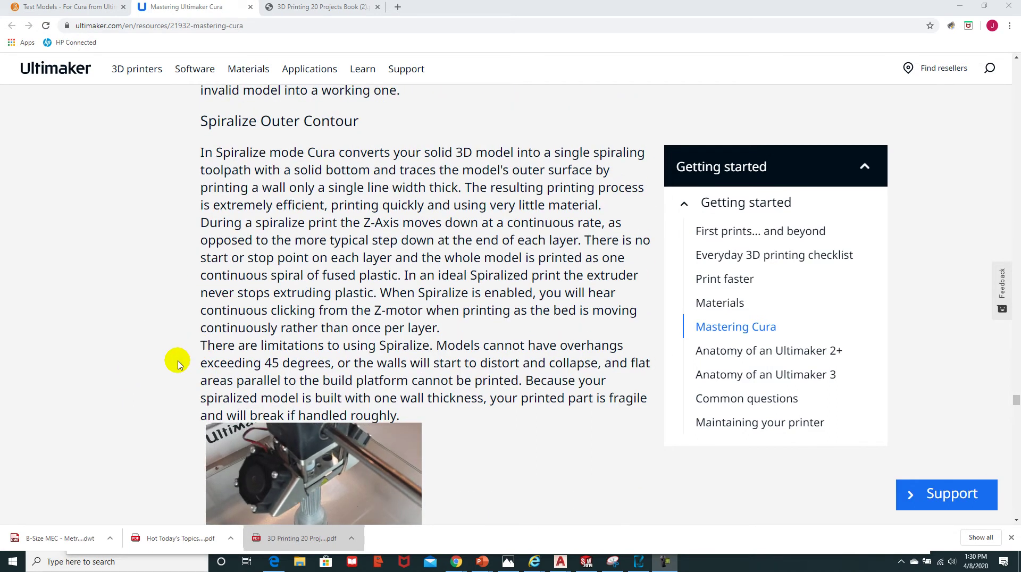
scroll(164, 367, "down", 1)
scroll(164, 367, "down", 2)
scroll(163, 367, "down", 3)
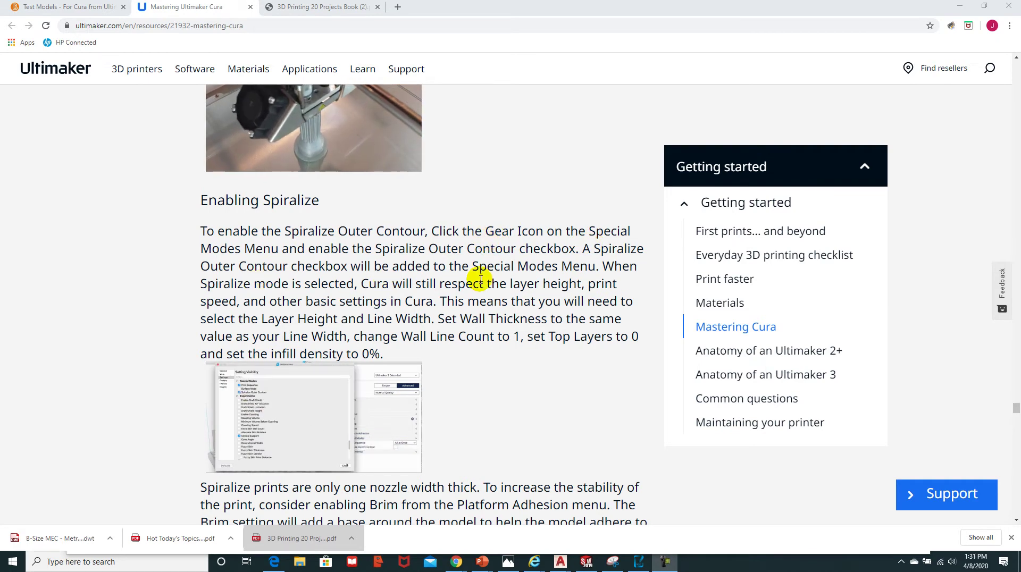
scroll(543, 358, "down", 1)
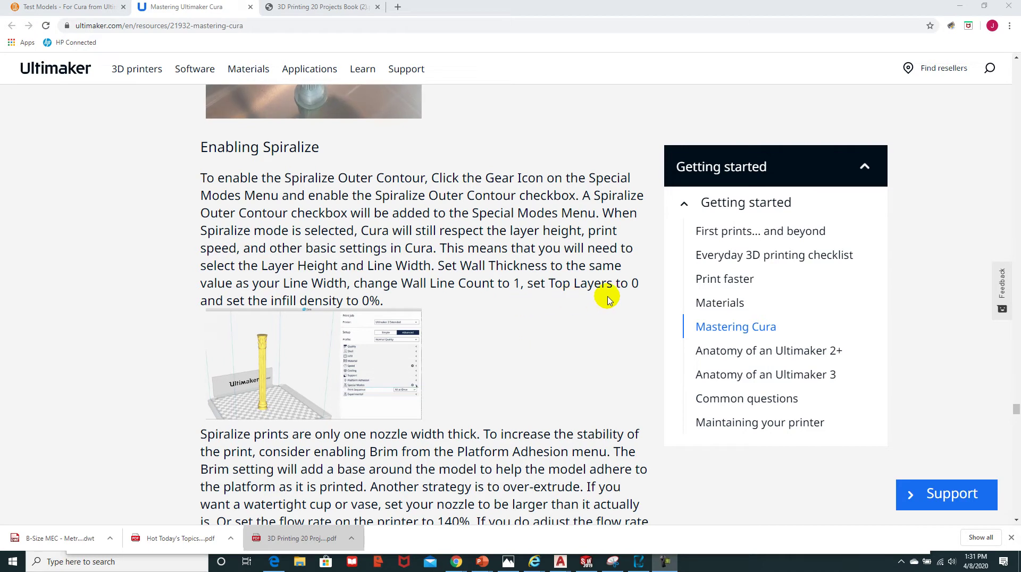
scroll(504, 349, "down", 3)
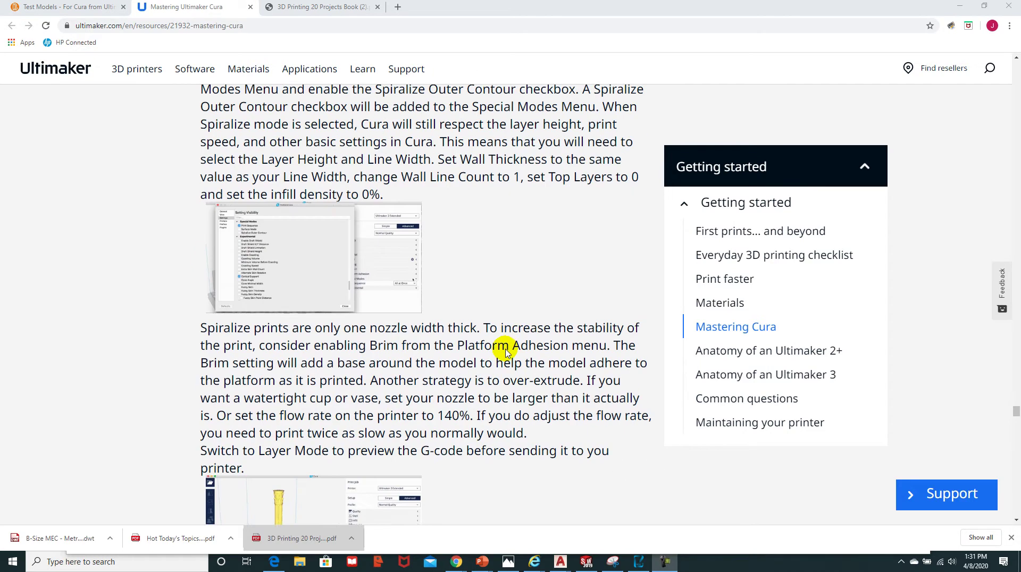
scroll(504, 349, "down", 2)
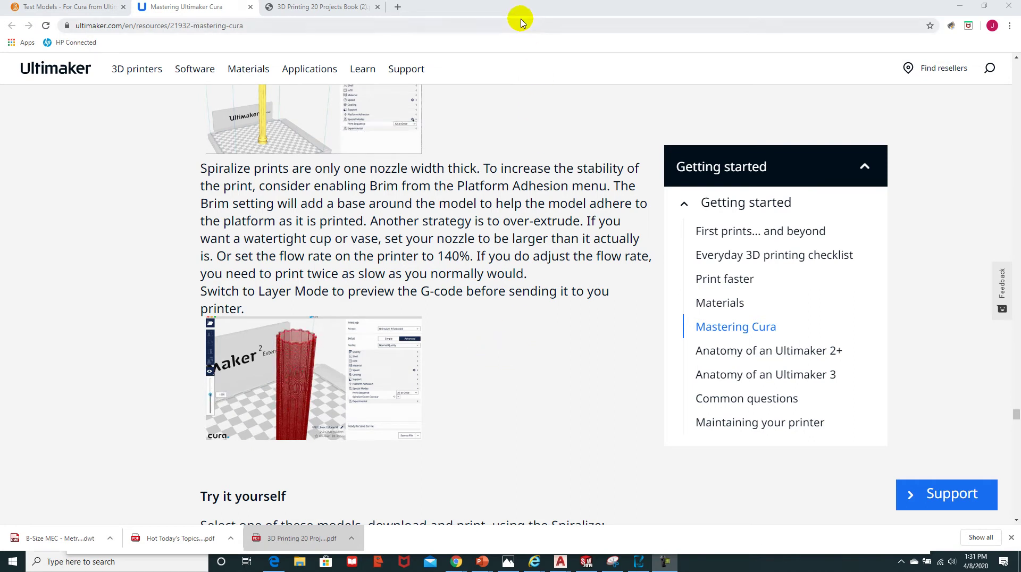
Step: Switch to AutoCAD, select the entire wireframe vase and check its quick properties
left_click_drag(505, 9, 1020, 11)
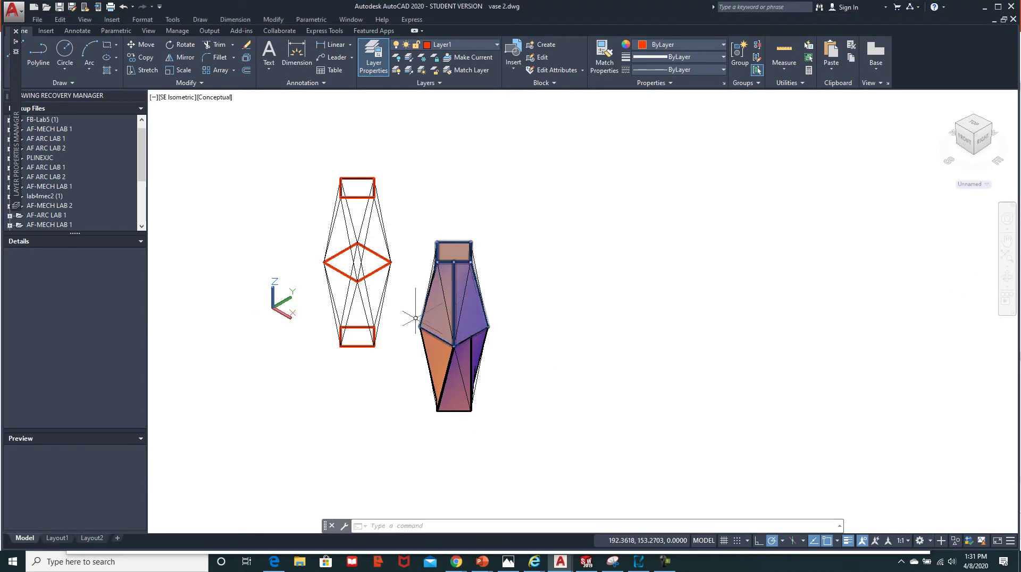
left_click(391, 237)
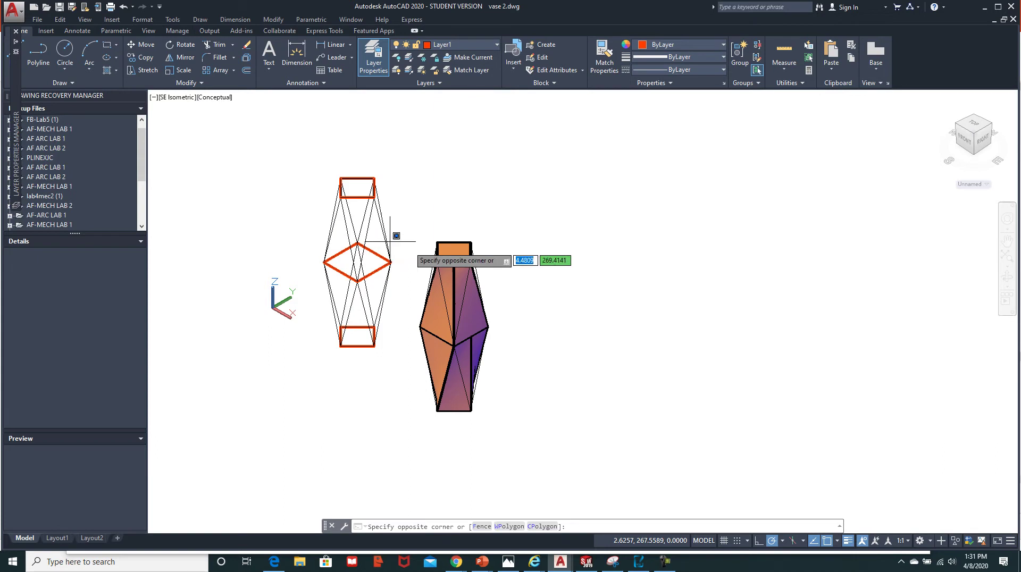
left_click(365, 250)
right_click(588, 169)
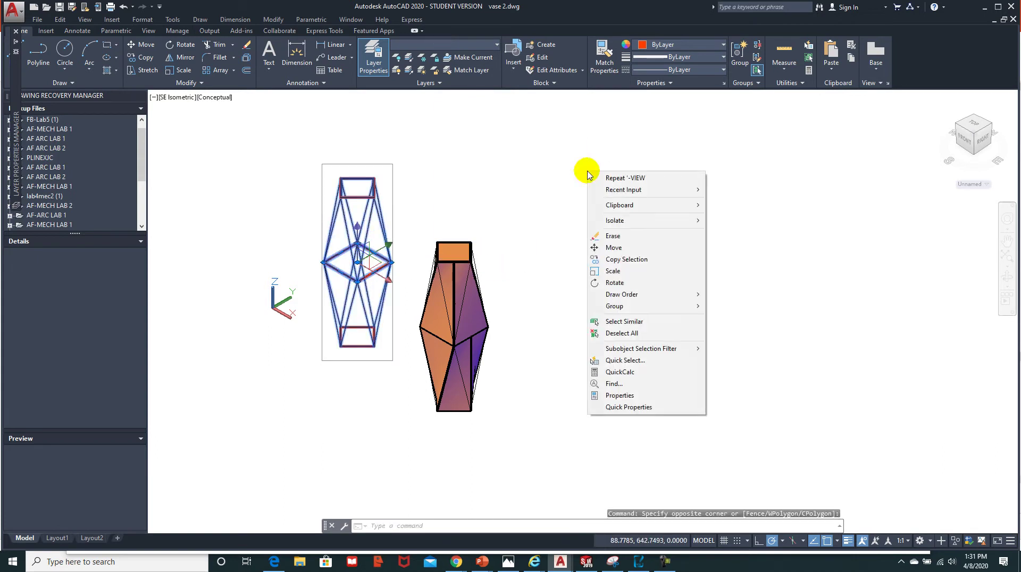
left_click(627, 407)
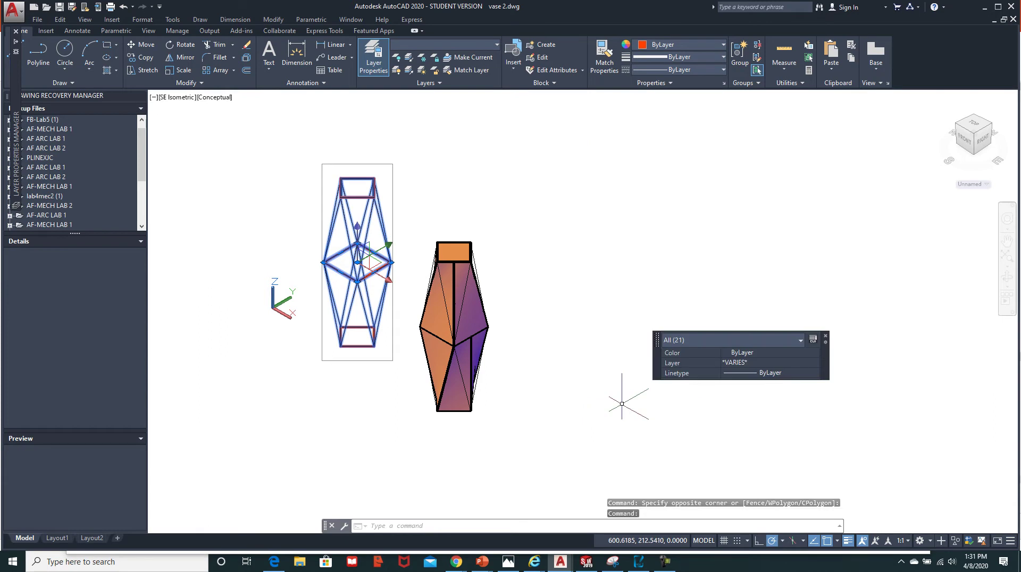
key("Escape")
key("Escape")
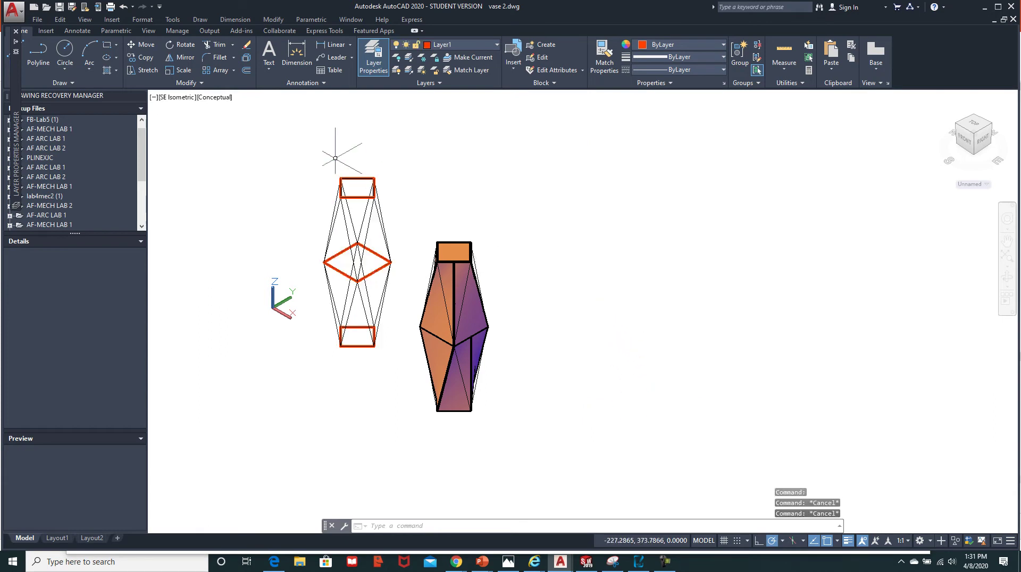
Step: Select only the grouped lines of the wireframe vase and inspect their quick properties
left_click(378, 215)
right_click(441, 175)
left_click(475, 407)
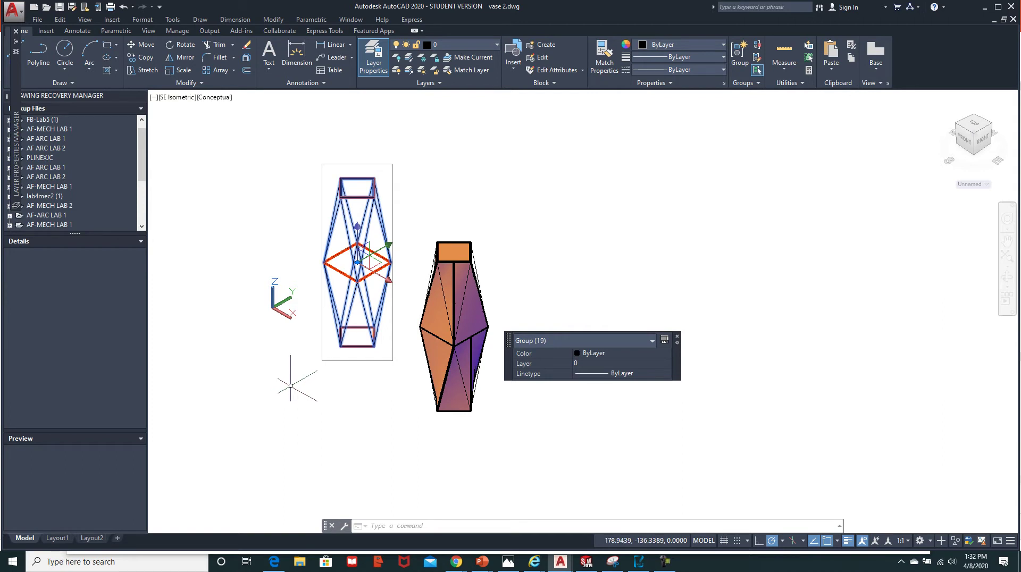
key("Escape")
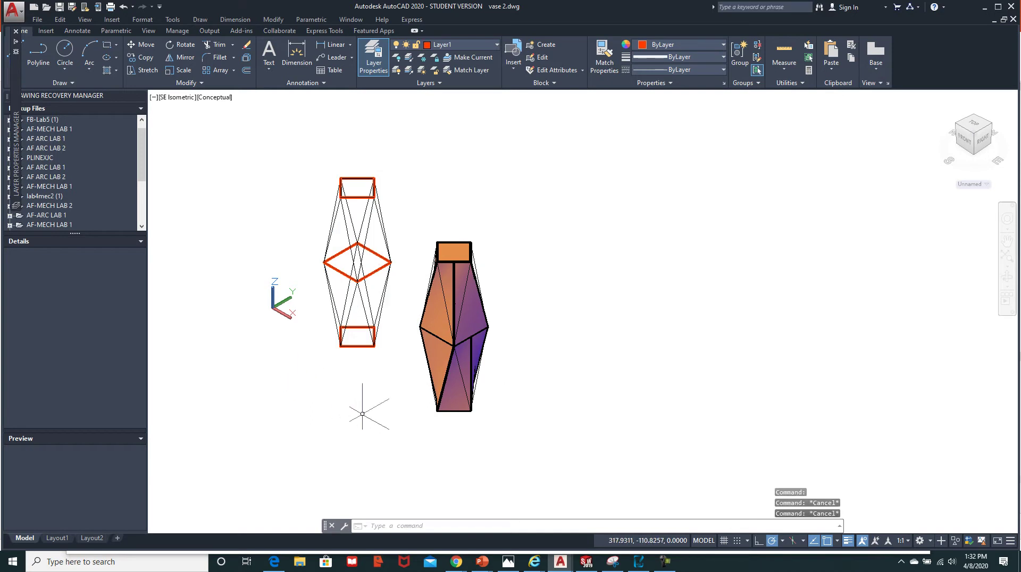
Step: Select the upper part of the shaded vase and check its object type in the quick properties
left_click(472, 325)
right_click(594, 326)
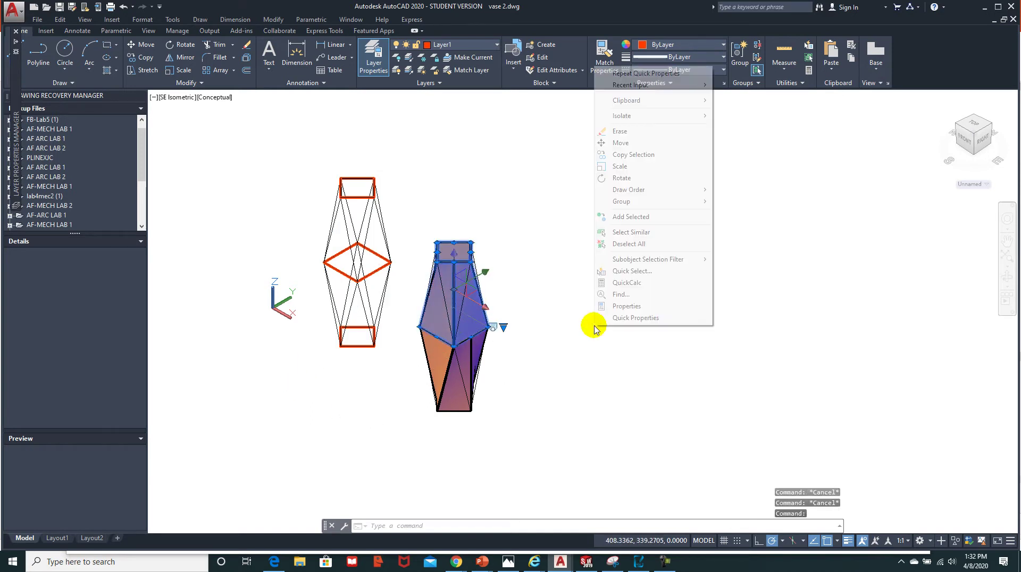
left_click(630, 319)
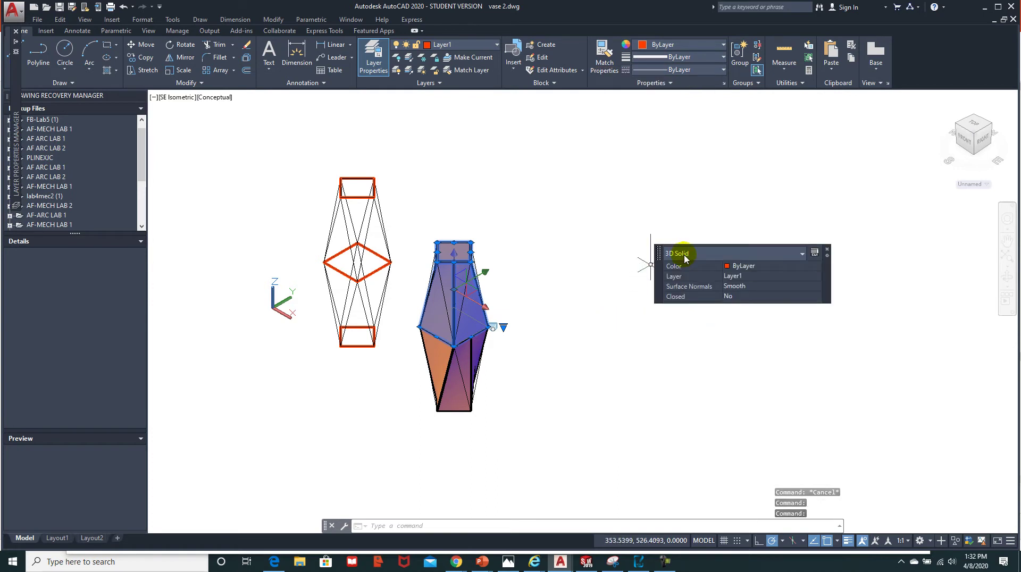
key("Escape")
key("Escape")
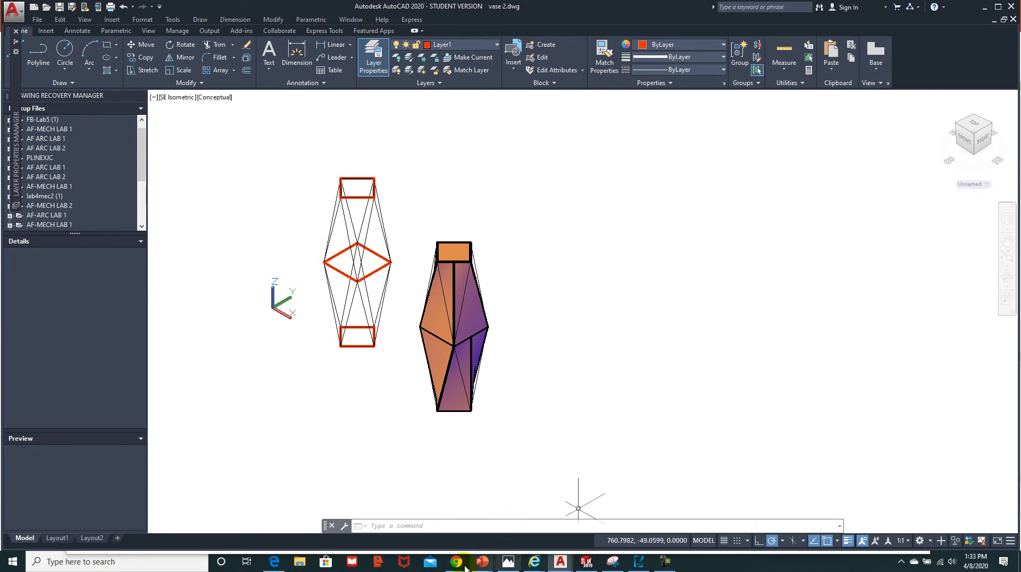
Step: Switch to the Introduction to 3D Printing course site in Chrome and open the Title Blocks module in its content
mouse_move(460, 568)
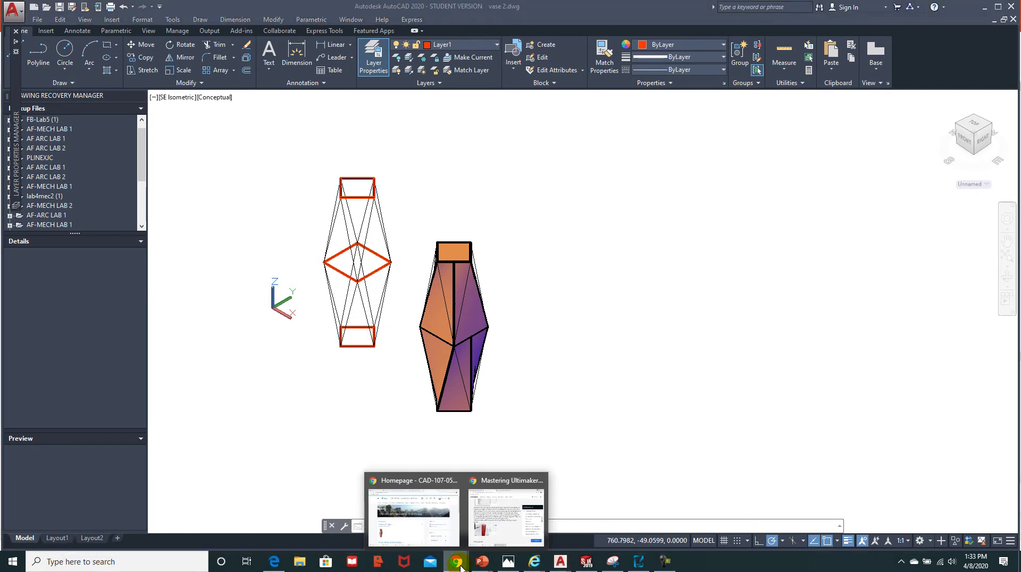
left_click(399, 529)
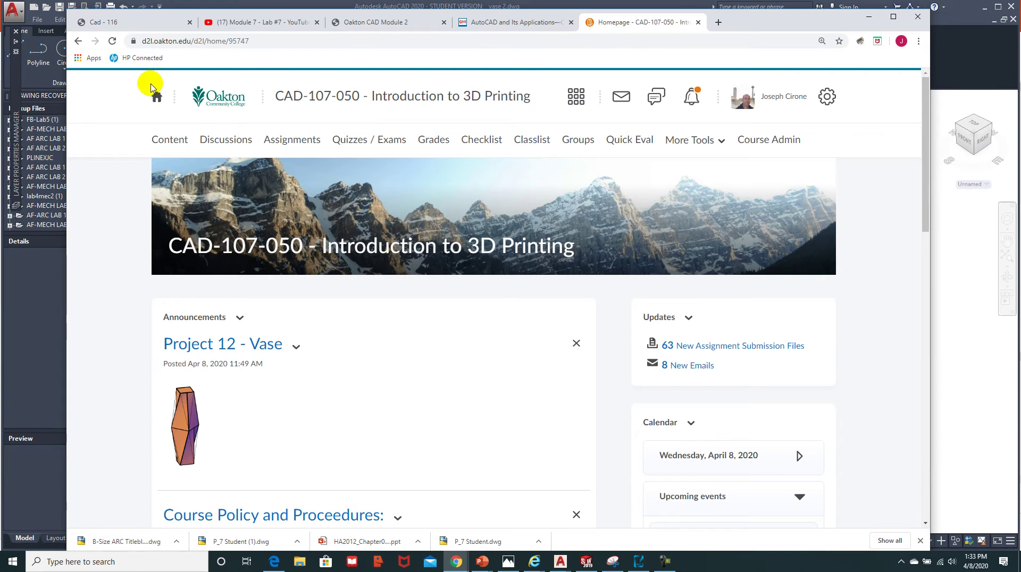
left_click(167, 144)
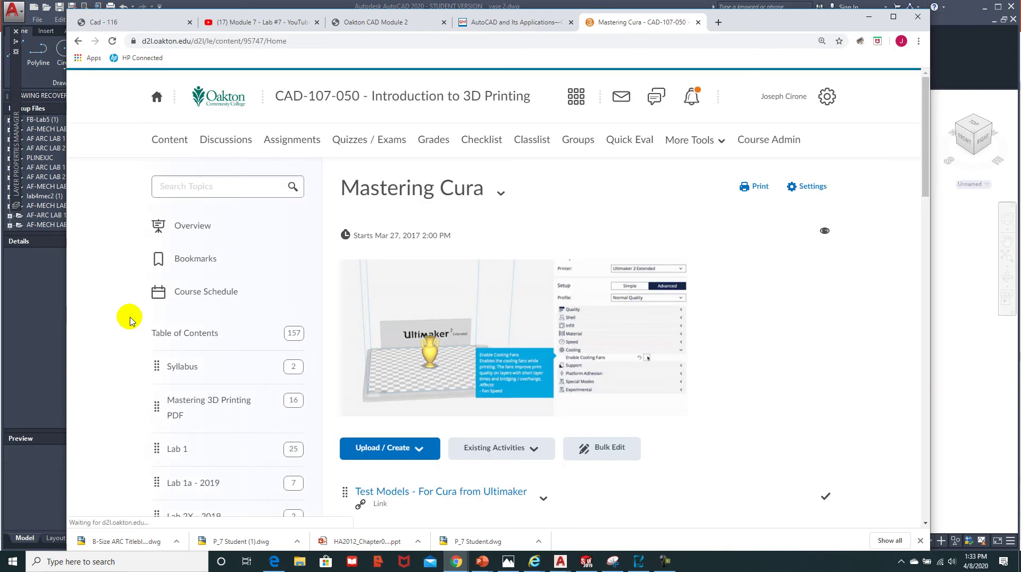
scroll(159, 284, "down", 5)
scroll(162, 285, "down", 15)
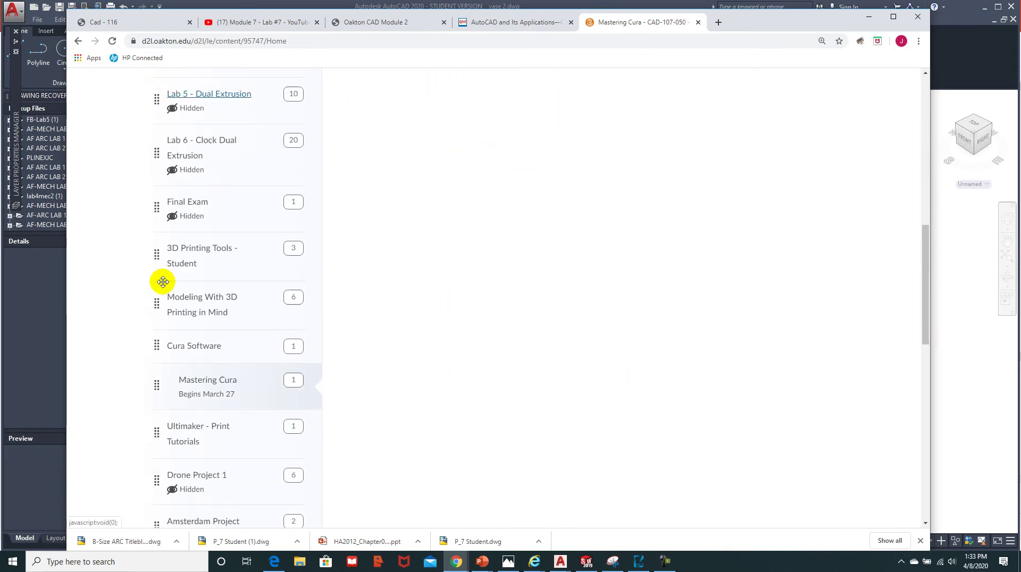
scroll(163, 288, "down", 2)
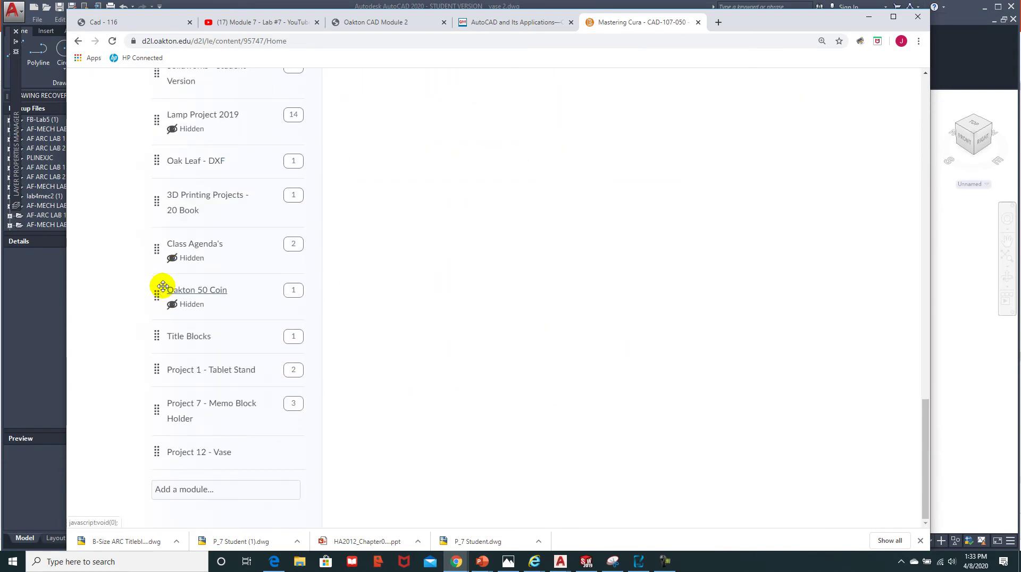
left_click(207, 341)
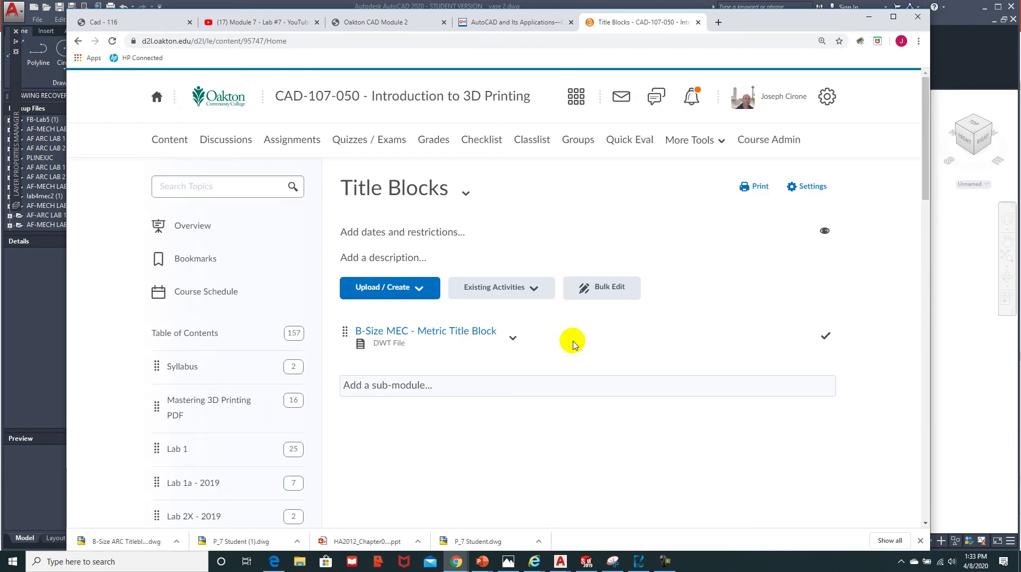
Step: Download the B-Size MEC - Metric Title Block file and return to AutoCAD
left_click(514, 339)
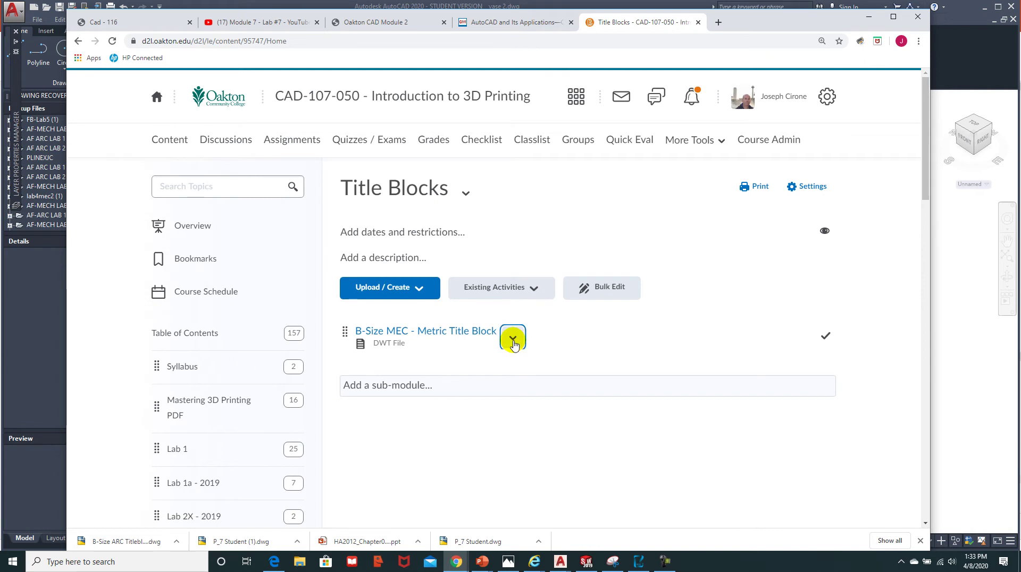
left_click(543, 231)
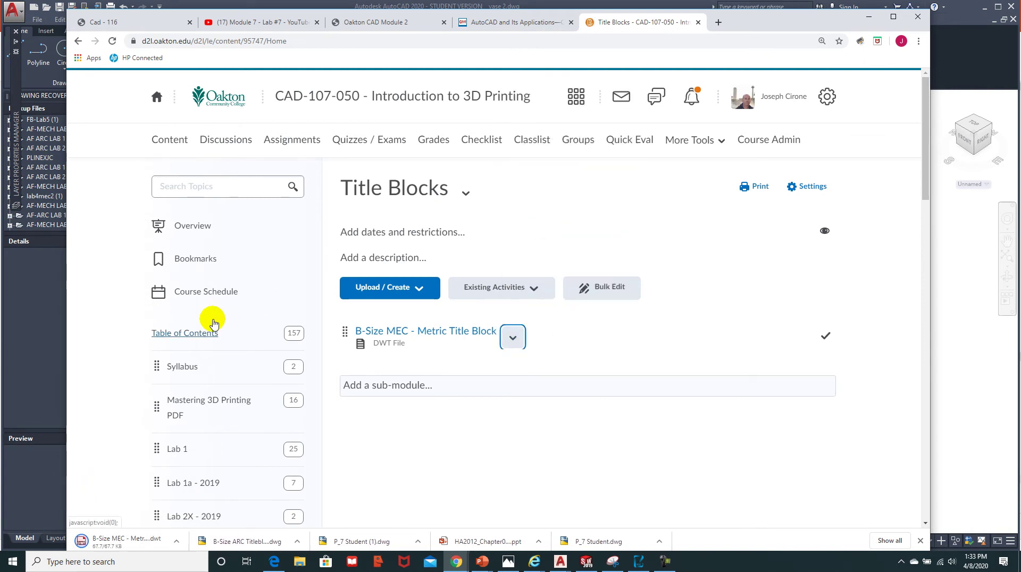
left_click(869, 20)
left_click(38, 20)
key("Escape")
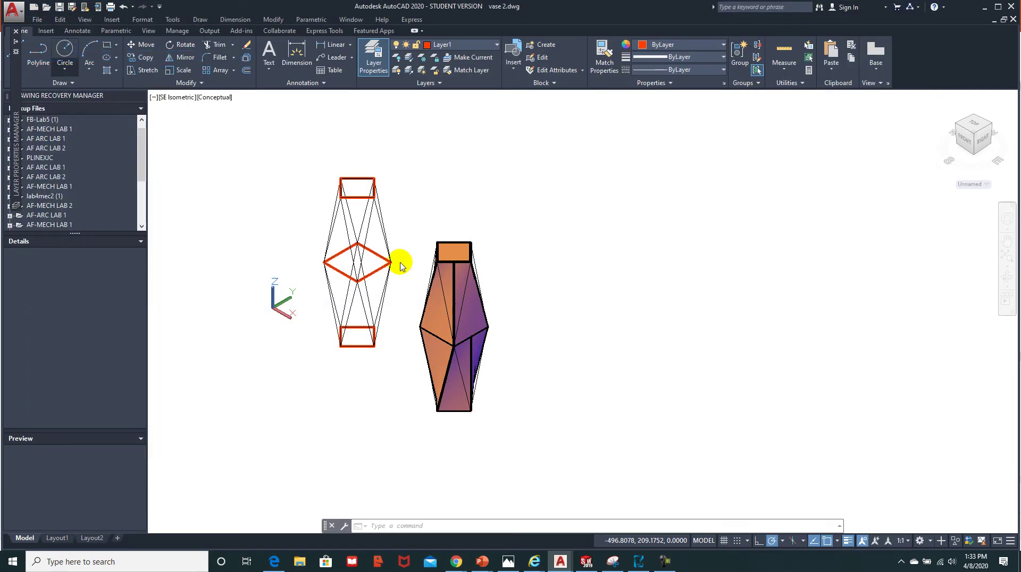
Step: Start opening a file and browse to the Downloads folder under This PC
key("ctrl+o")
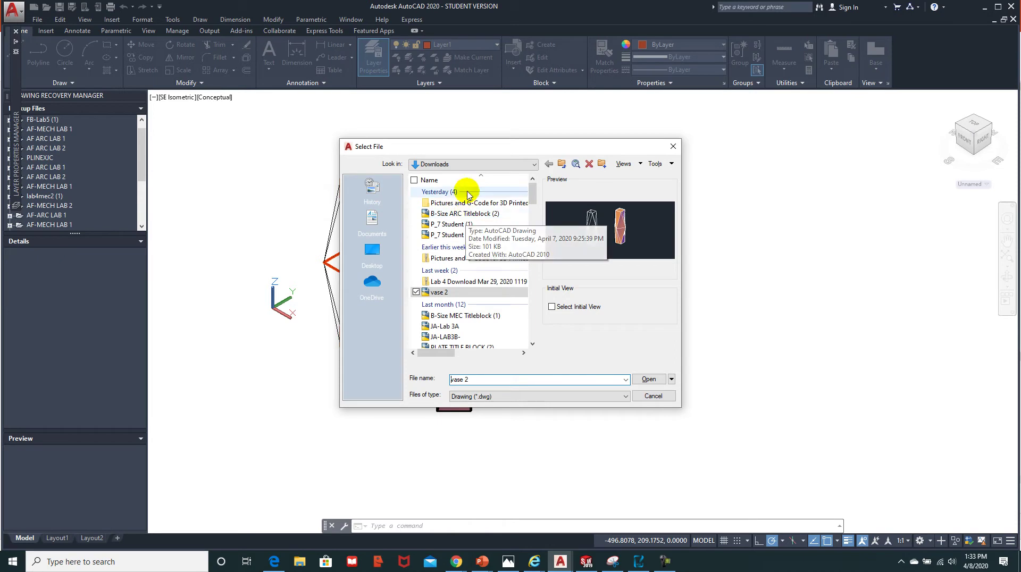
left_click(561, 165)
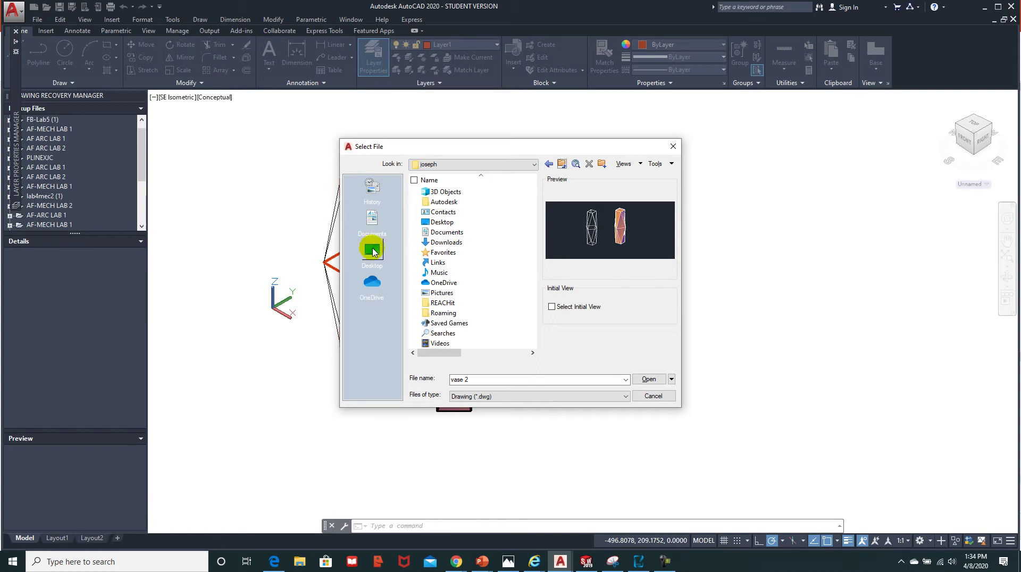
left_click(374, 248)
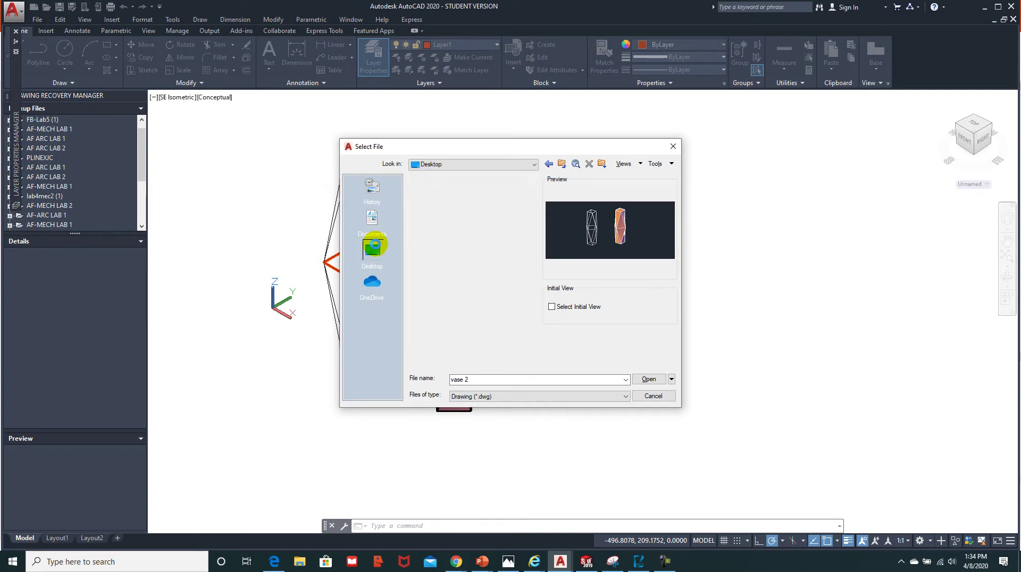
left_click(458, 213)
double_click(457, 212)
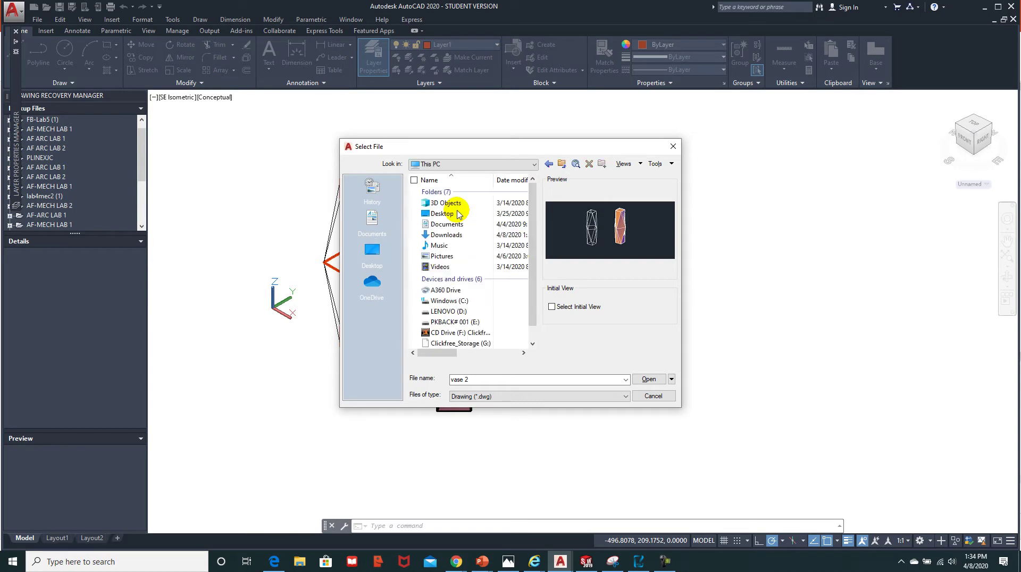
double_click(446, 234)
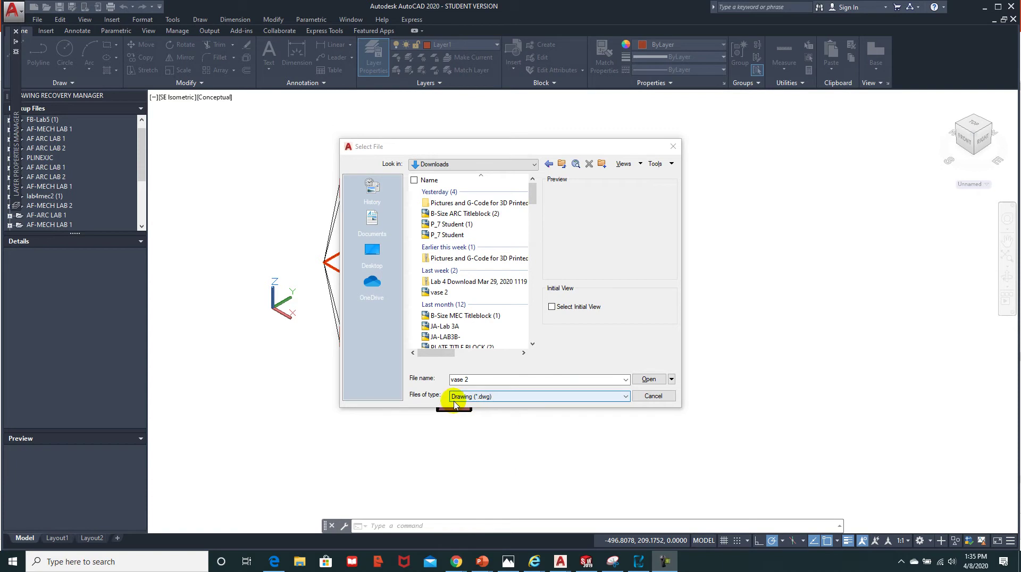
Step: Limit the file type to Drawing Template (*.dwt) and open B-Size MEC - Metric Title Block (2) from the Downloads folder
left_click(622, 398)
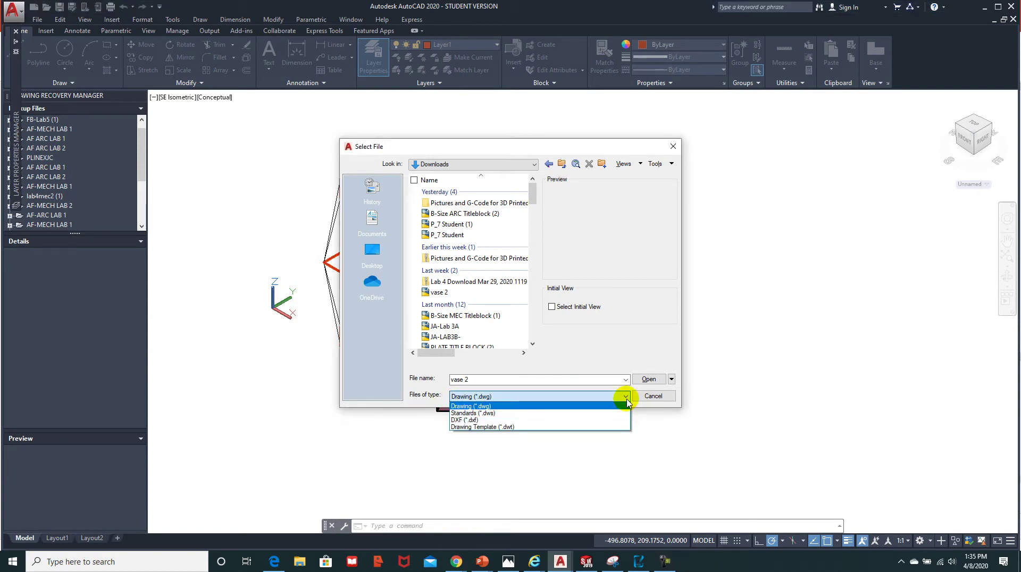
left_click(601, 427)
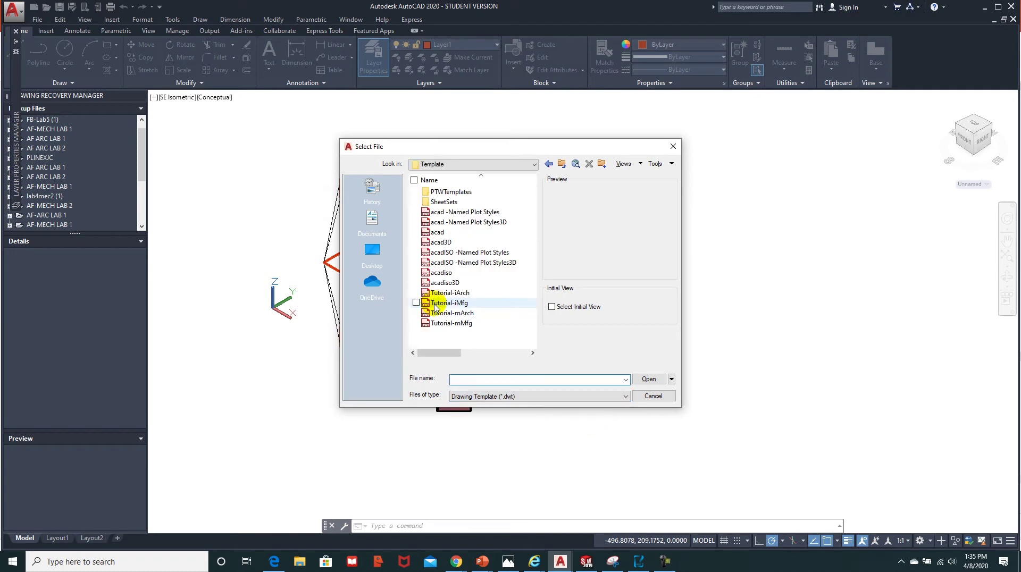
left_click(534, 165)
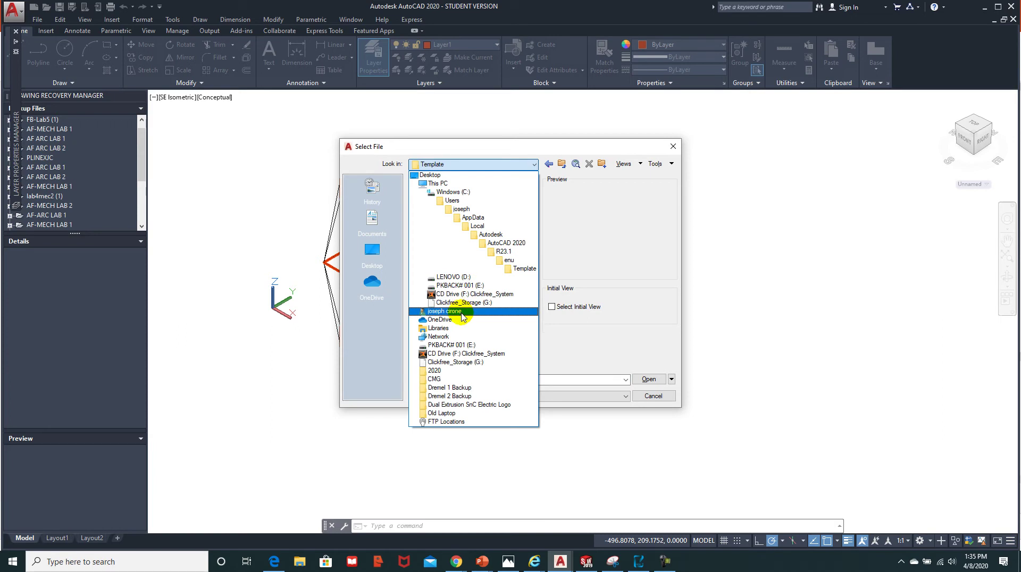
left_click(462, 183)
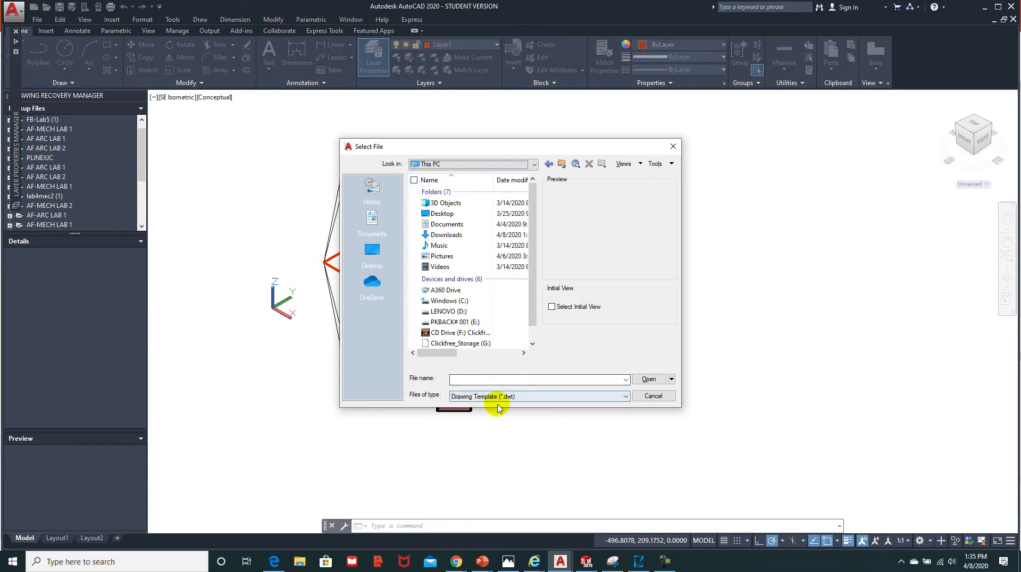
left_click(460, 236)
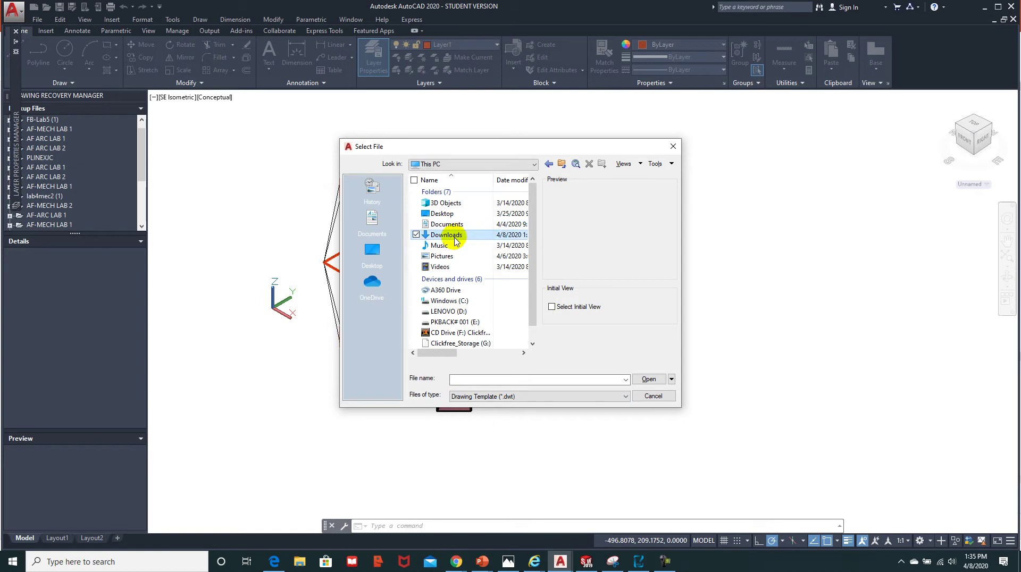
double_click(452, 236)
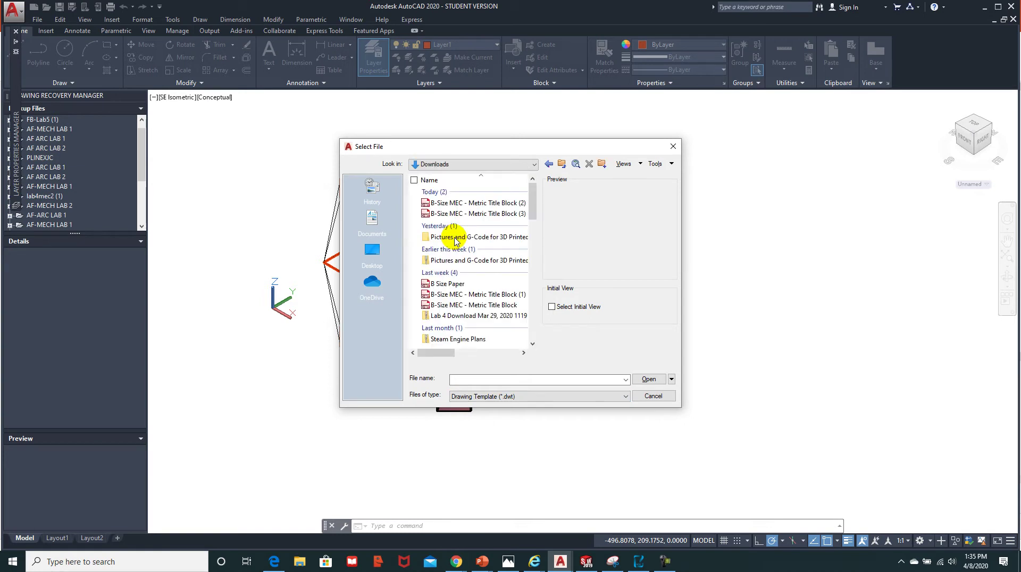
left_click(452, 203)
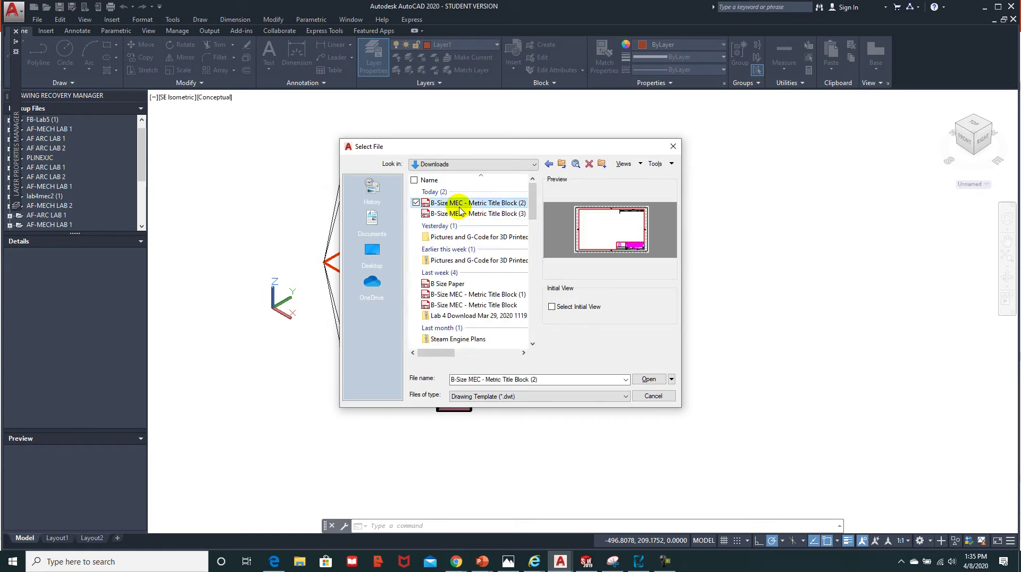
left_click(647, 380)
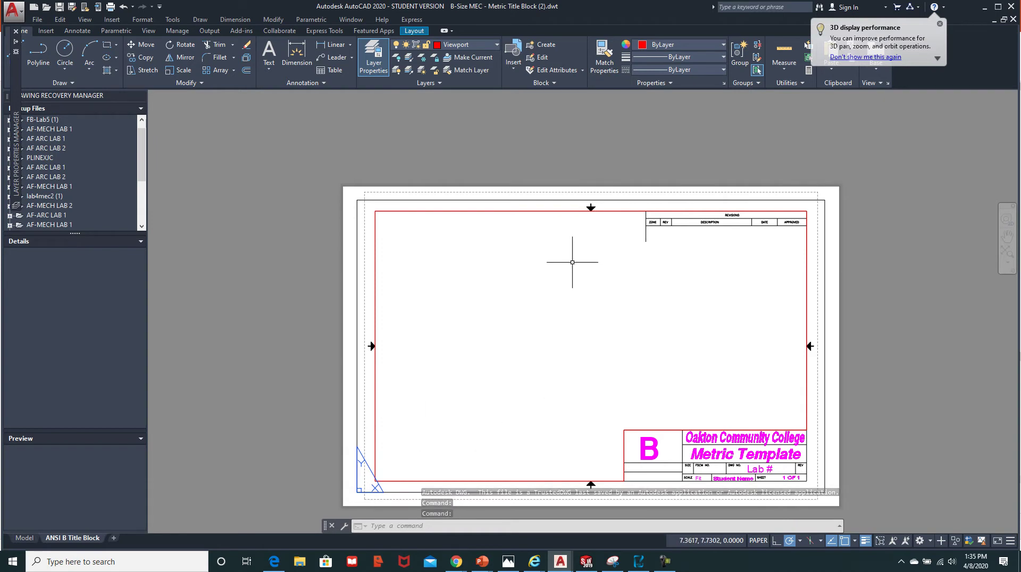
Step: Change from the ANSI B Title Block layout to model space in the template
left_click(24, 538)
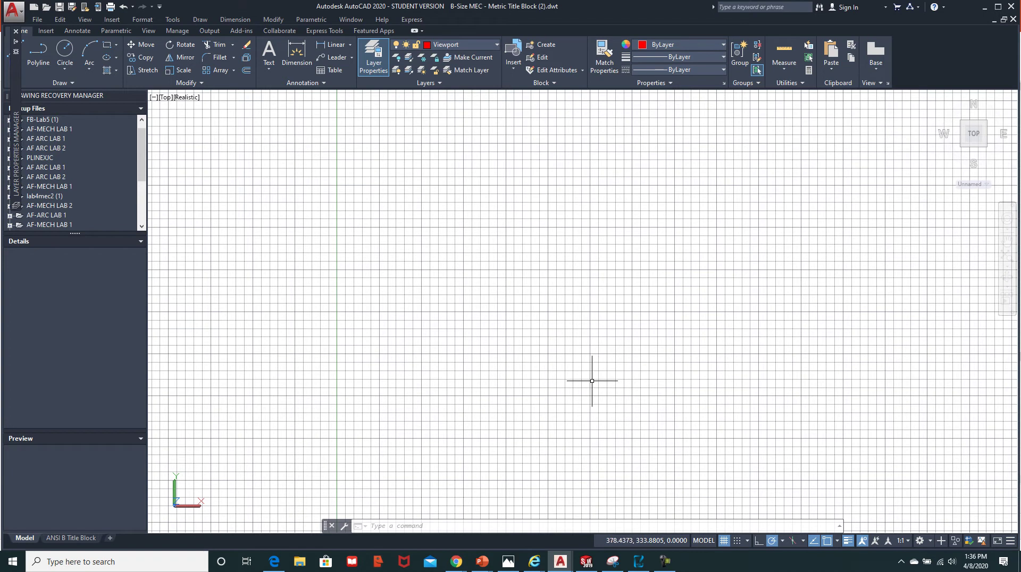
middle_click_drag(616, 399, 604, 383)
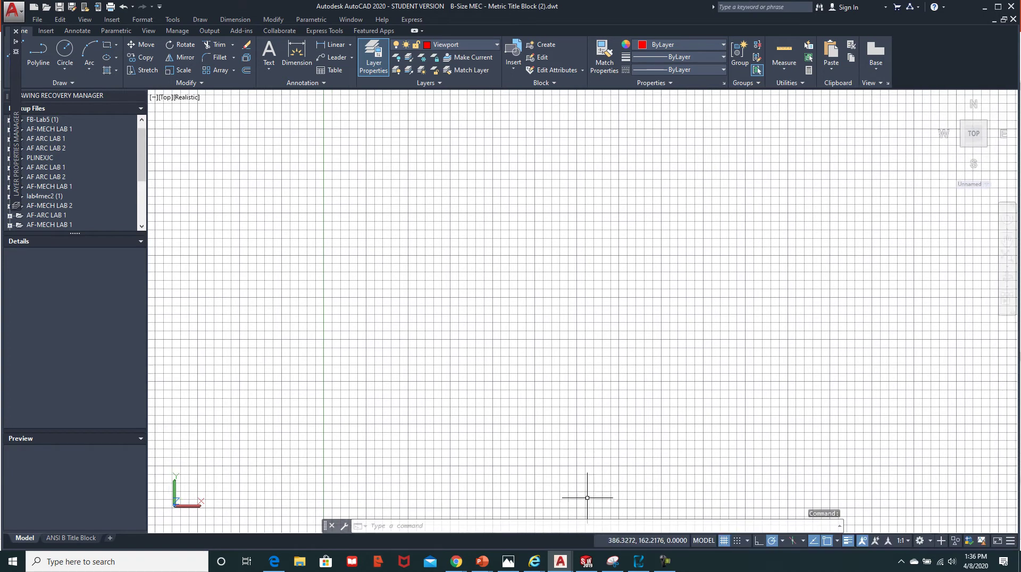
mouse_move(641, 567)
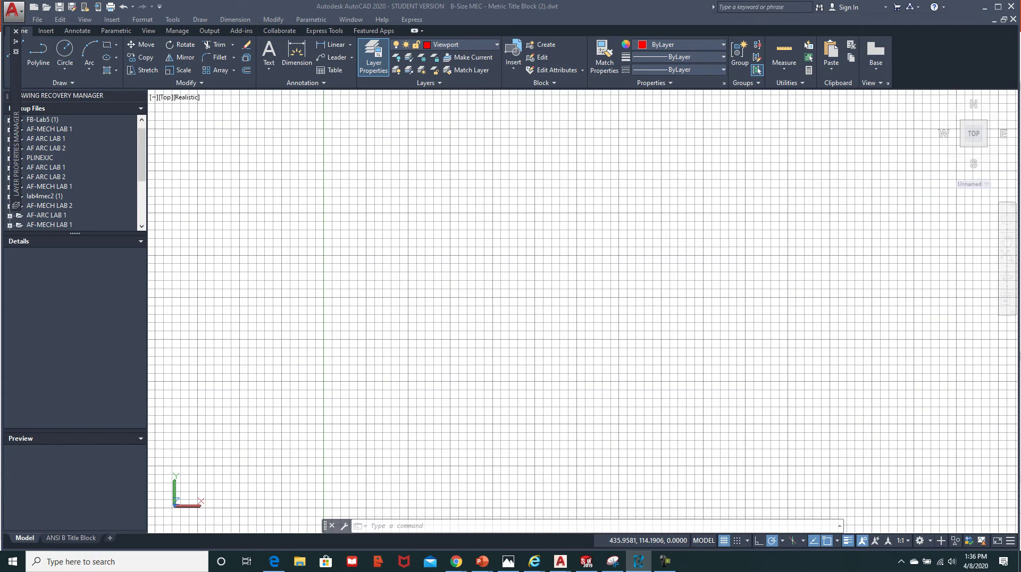
Step: Examine the vase's dimensions, construction steps and finished photo in the 3D Printing 20 Projects Book PDF, and return to AutoCAD
left_click_drag(1020, 125, 695, 130)
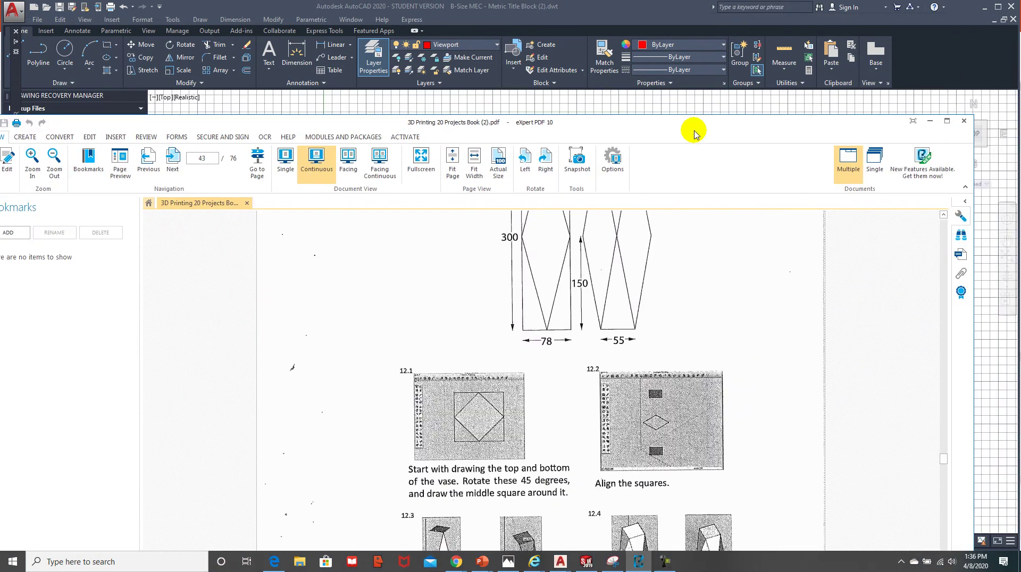
scroll(727, 341, "up", 4)
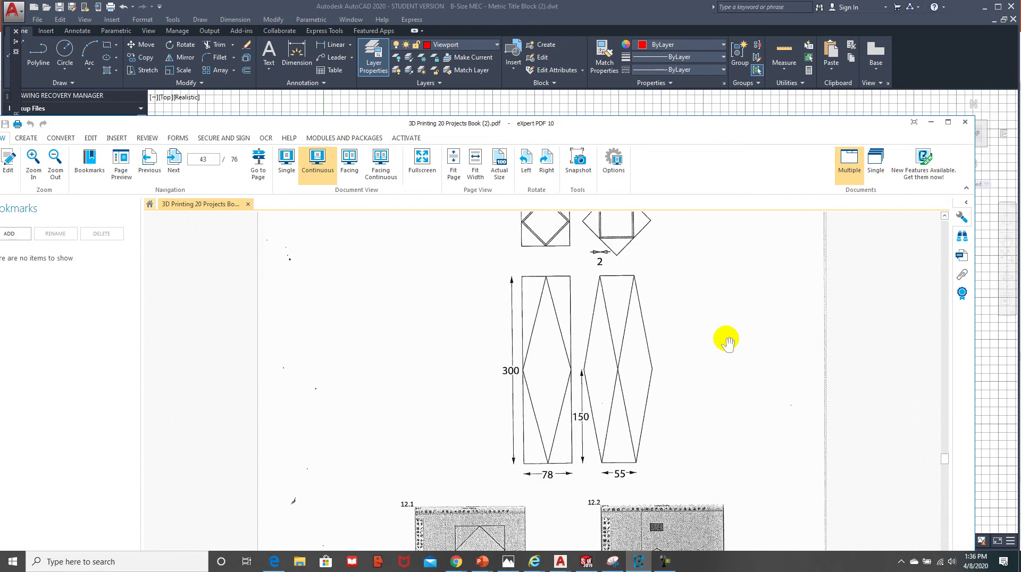
scroll(725, 345, "down", 1)
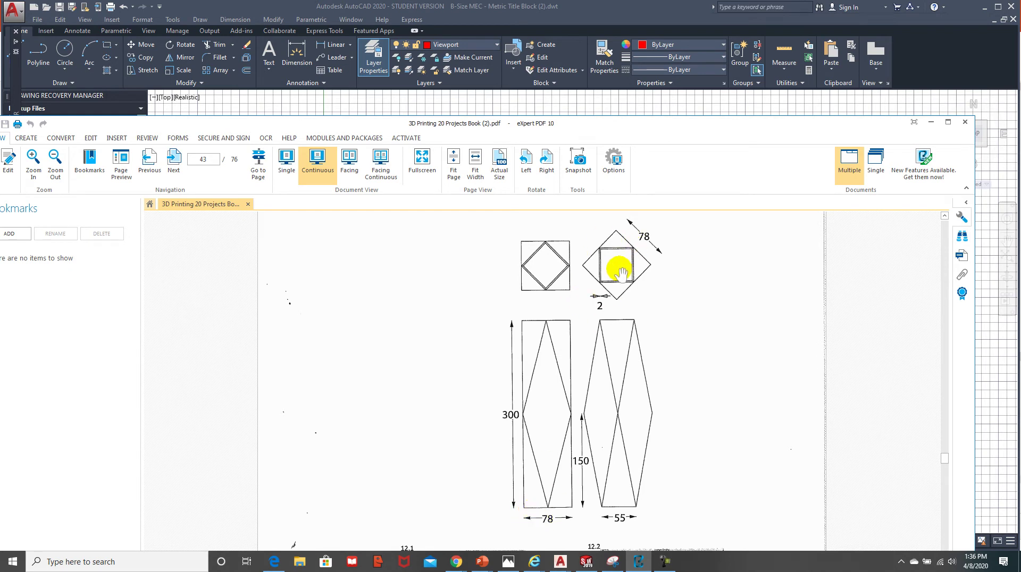
scroll(627, 330, "down", 7)
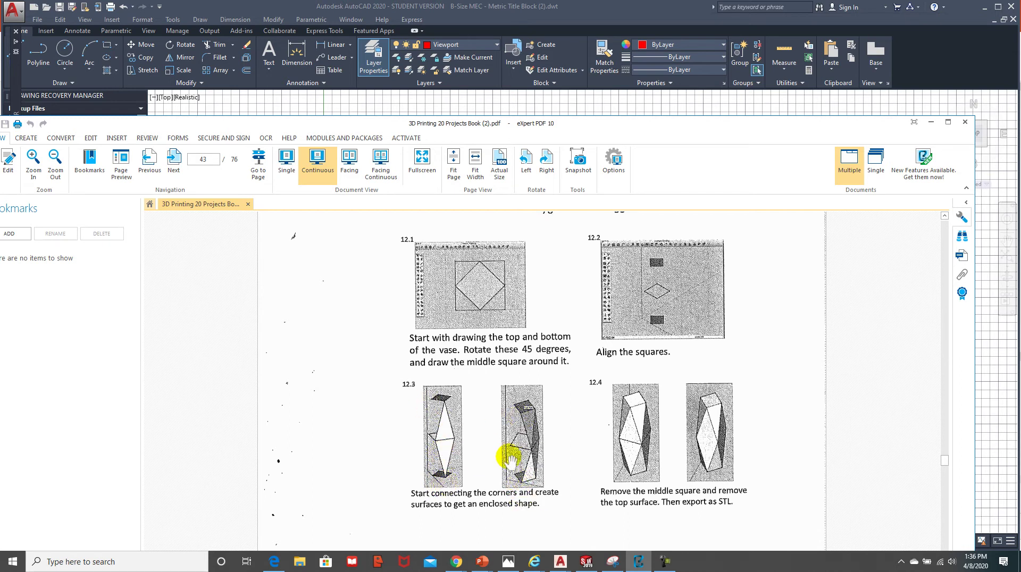
scroll(503, 453, "down", 3)
scroll(503, 453, "down", 9)
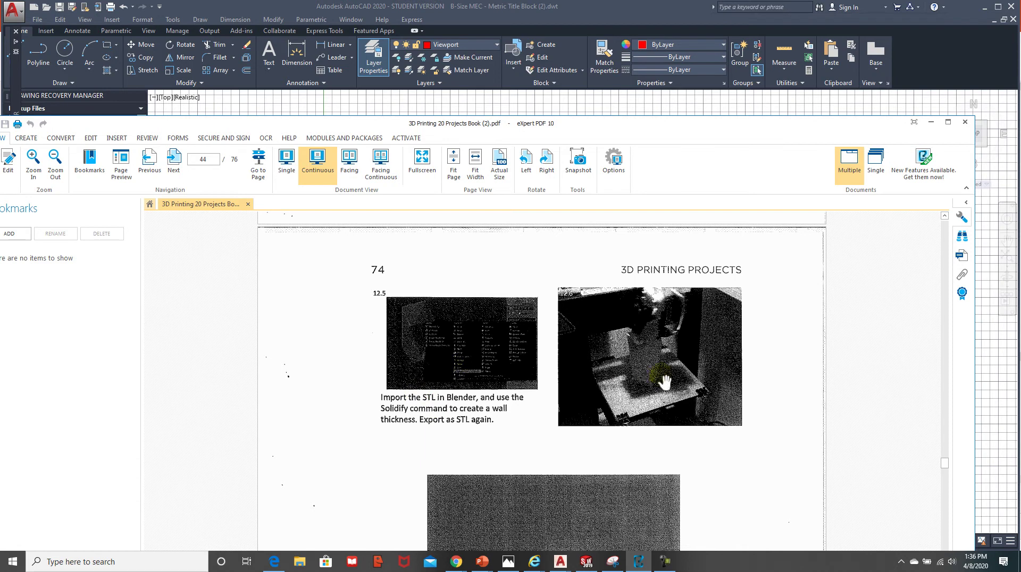
scroll(508, 420, "down", 6)
scroll(508, 420, "down", 5)
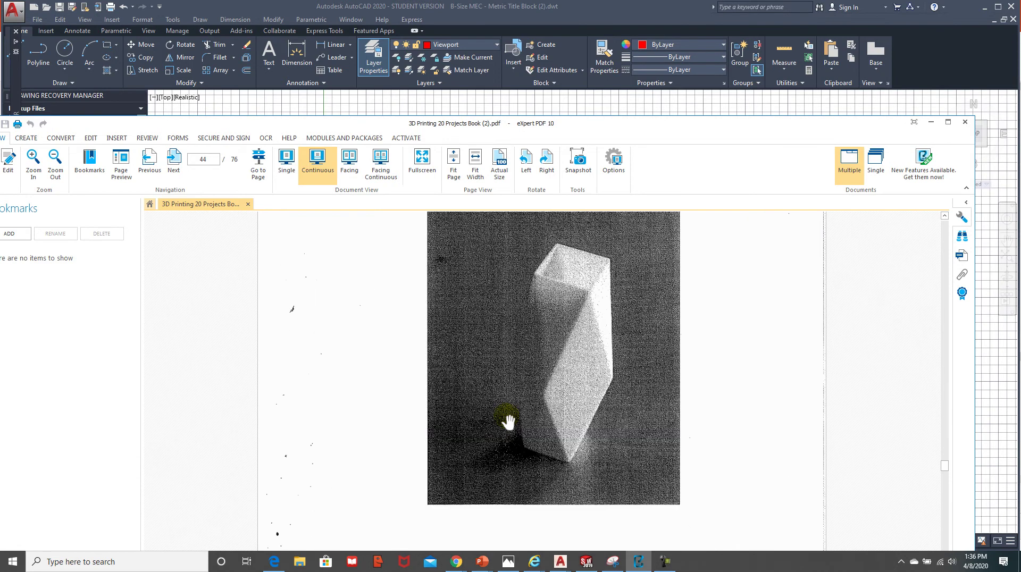
scroll(507, 419, "down", 10)
scroll(507, 412, "up", 10)
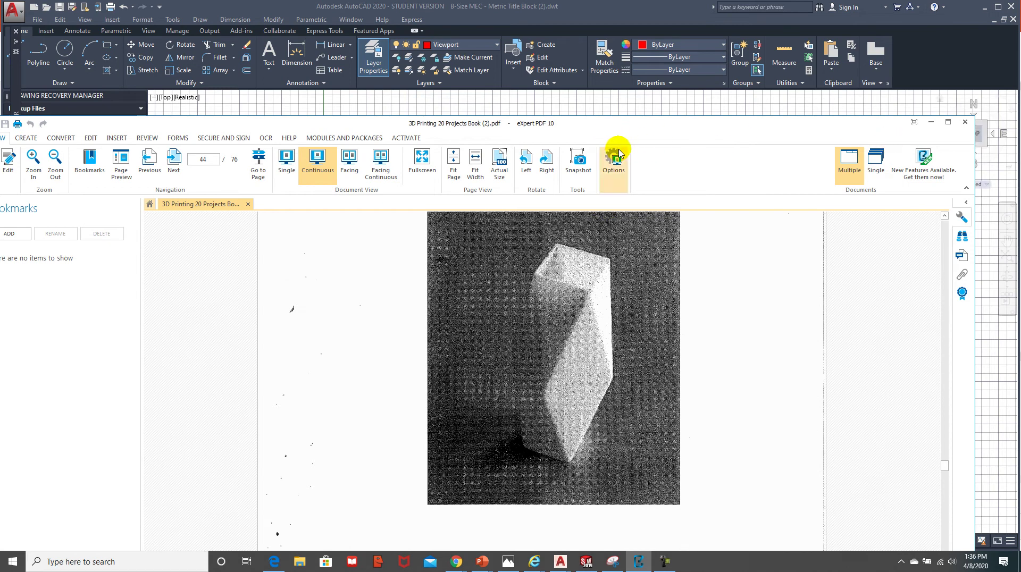
left_click_drag(772, 126, 1020, 14)
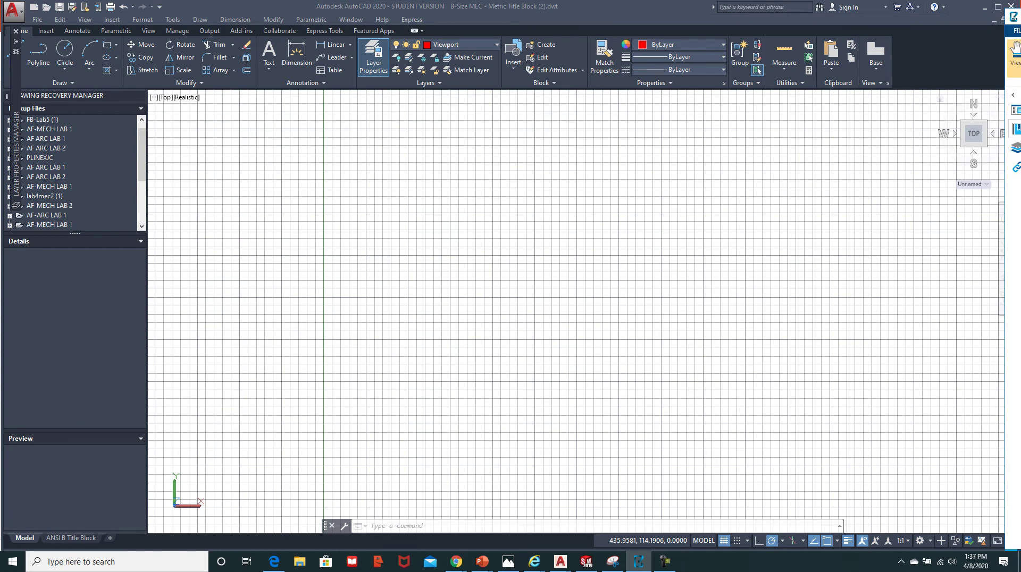
left_click_drag(1020, 14, 1020, 9)
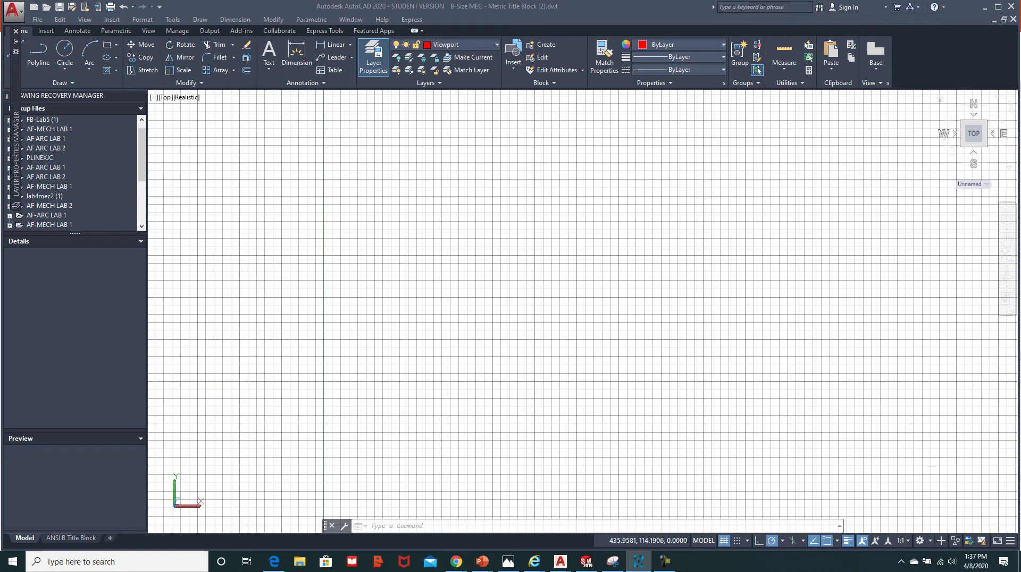
left_click(425, 259)
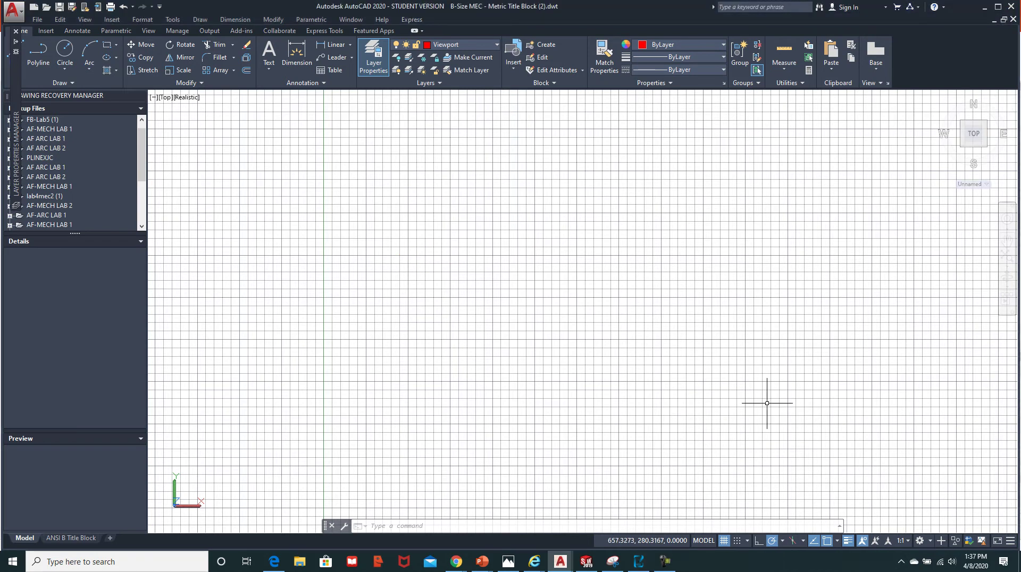
Step: Turn off the grid display in model space
key("F10")
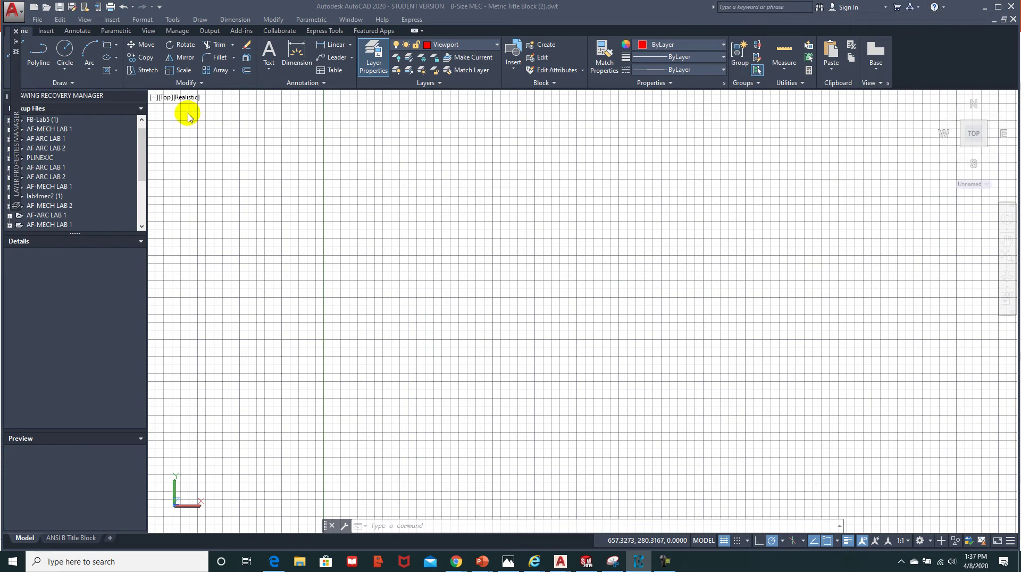
left_click(724, 543)
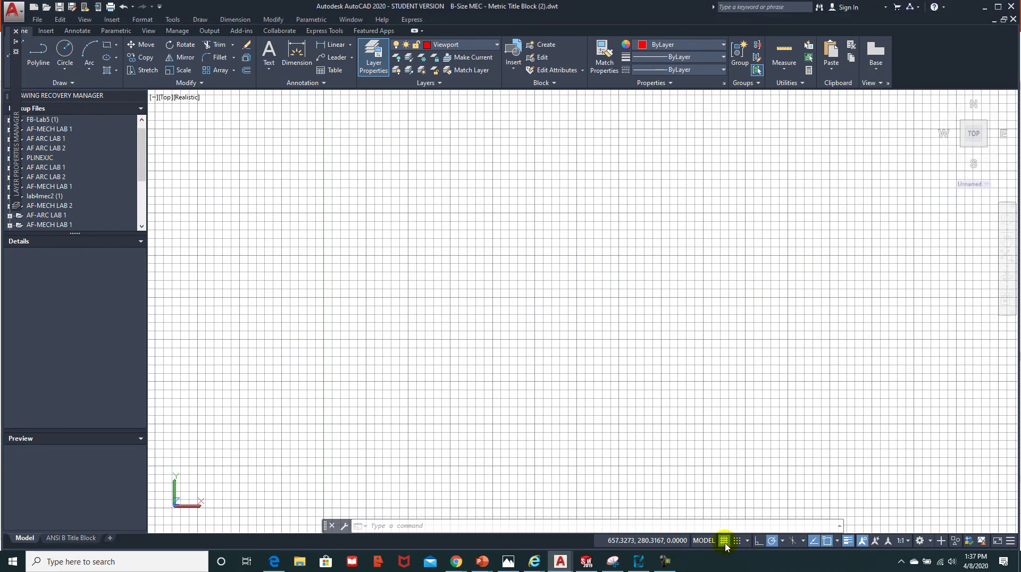
left_click(724, 542)
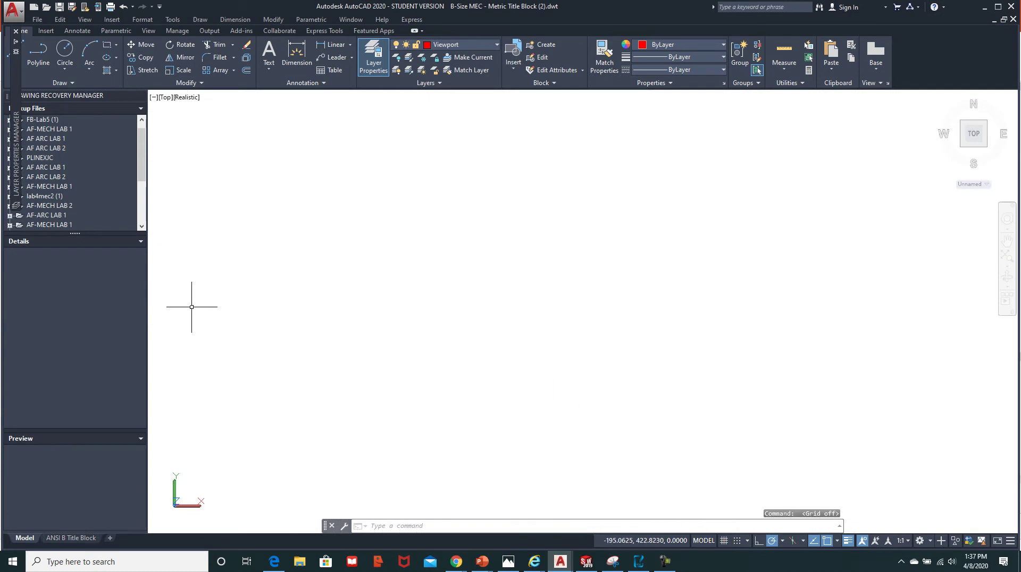
Step: Switch to the 3D Modeling workspace and show the menu bar
left_click(931, 543)
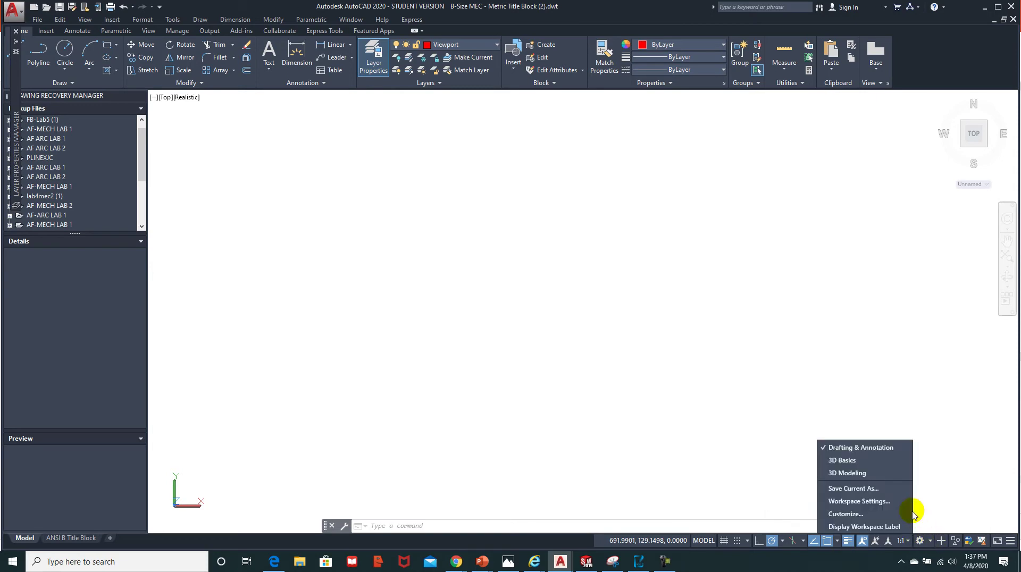
left_click(873, 475)
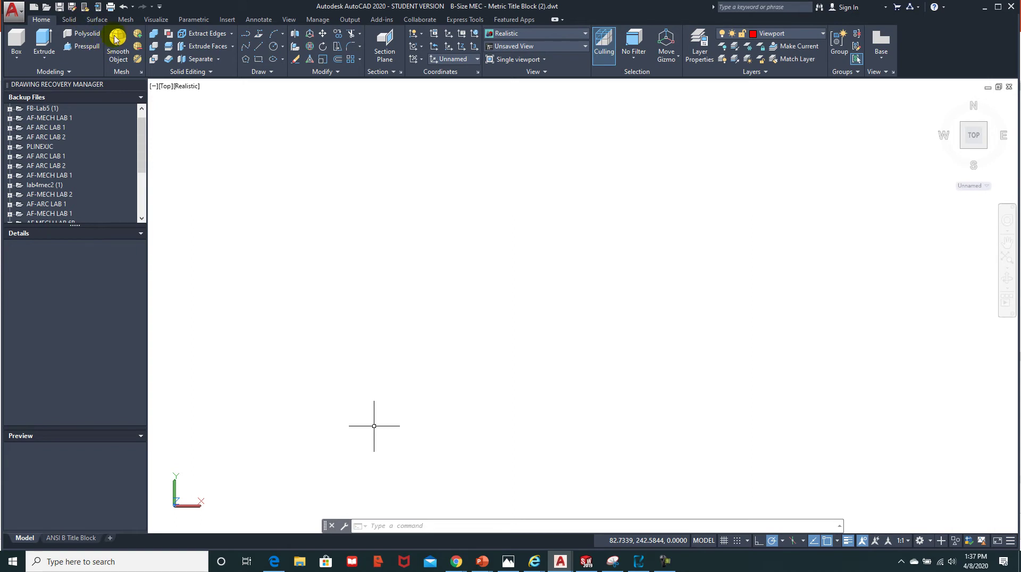
left_click(160, 7)
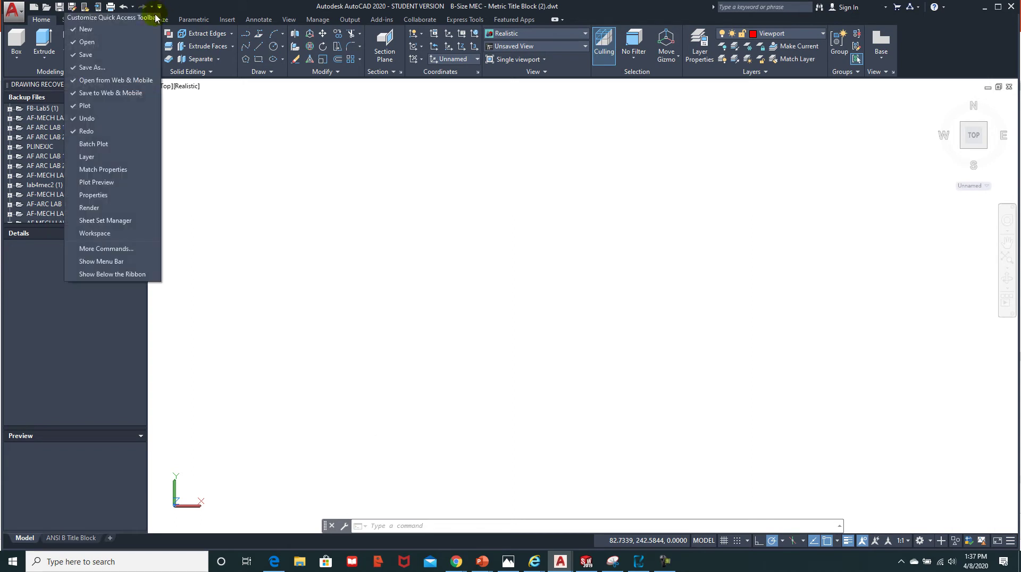
left_click(108, 263)
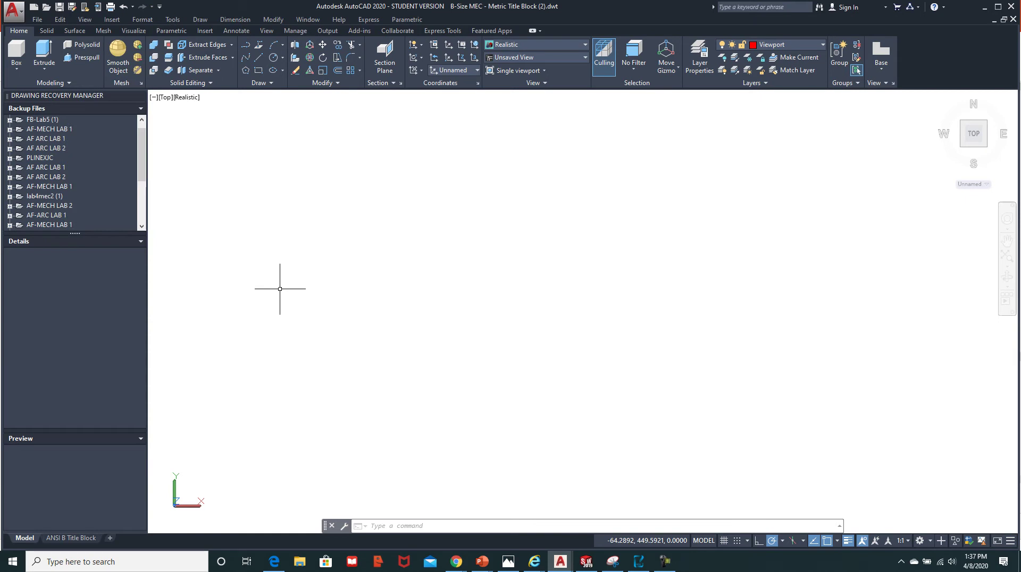
Step: Review the Snap and Grid options in Drafting Settings and close the dialog without changing them
left_click(173, 21)
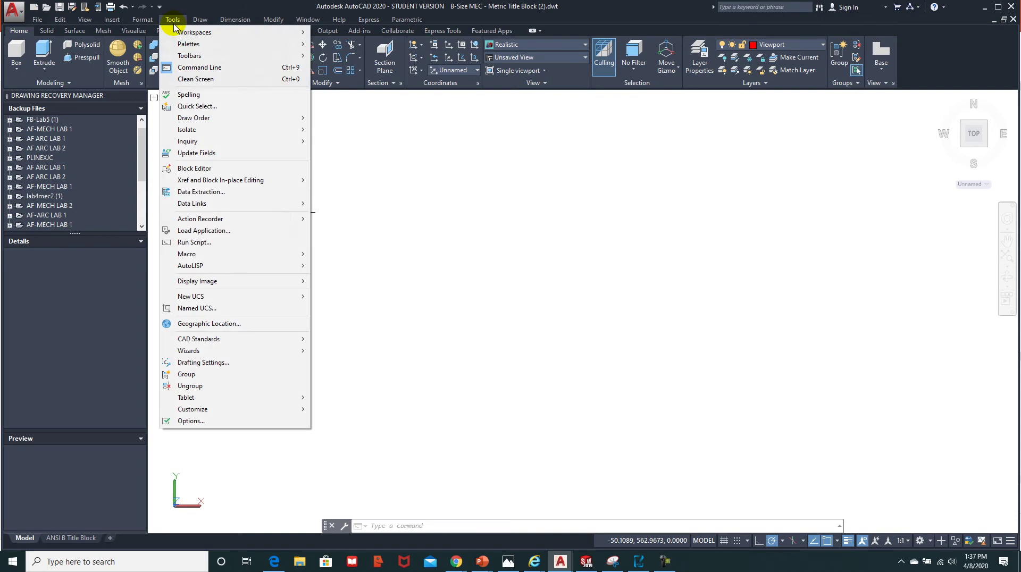
left_click(215, 366)
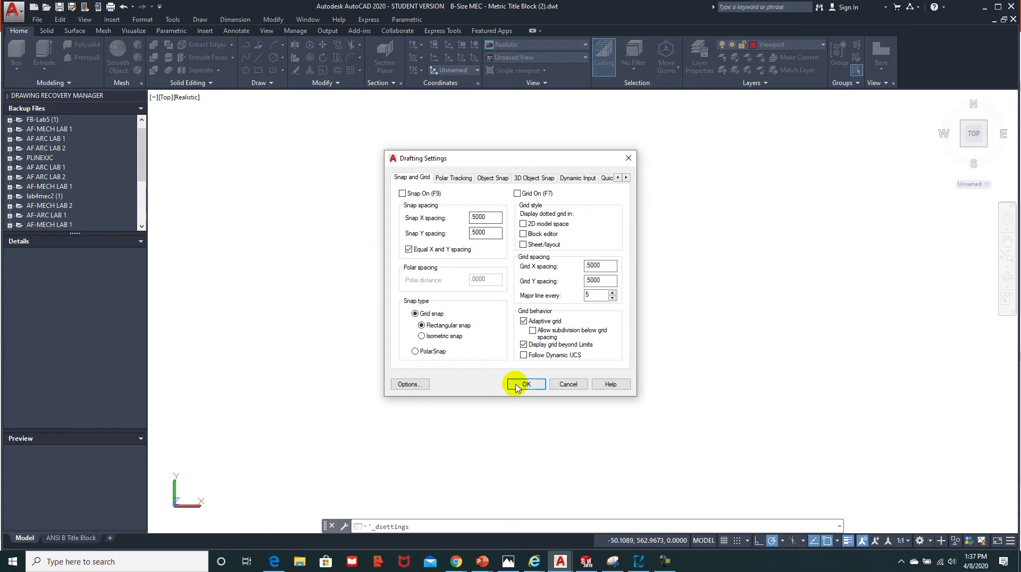
left_click(568, 386)
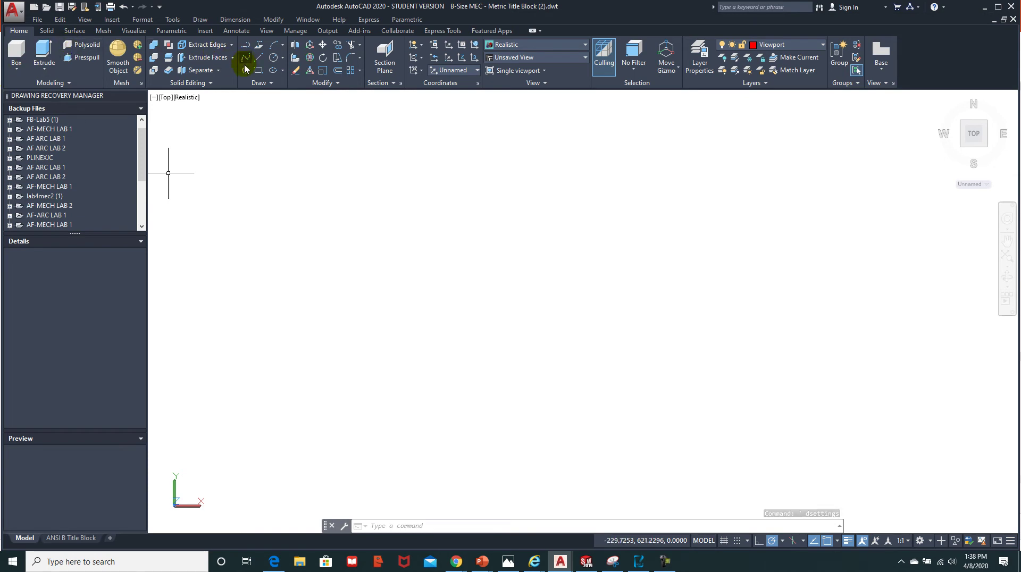
Step: Draw the vase's middle square as a closed polyline with 78 mm sides in the drawing area
left_click(244, 48)
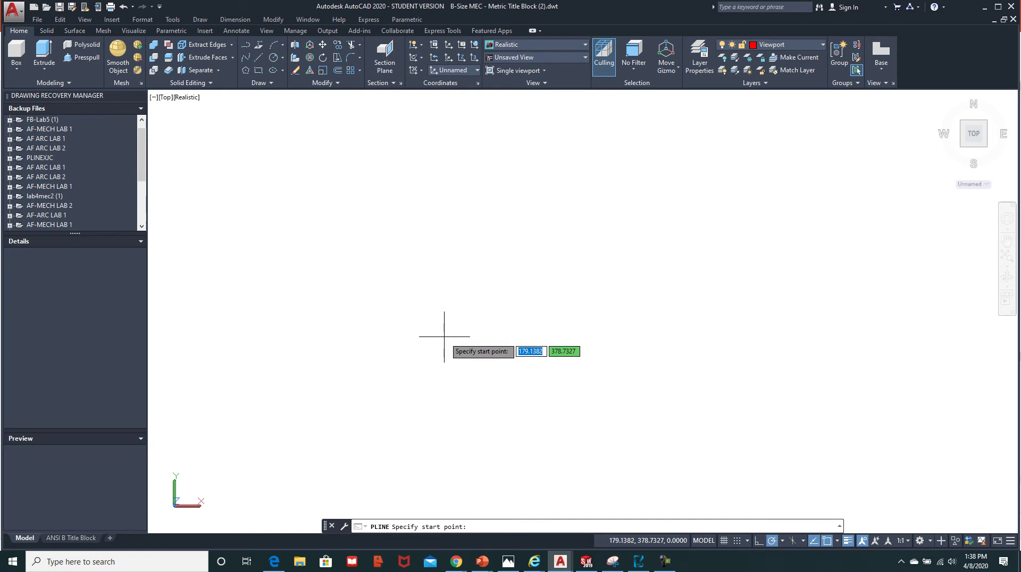
left_click(427, 364)
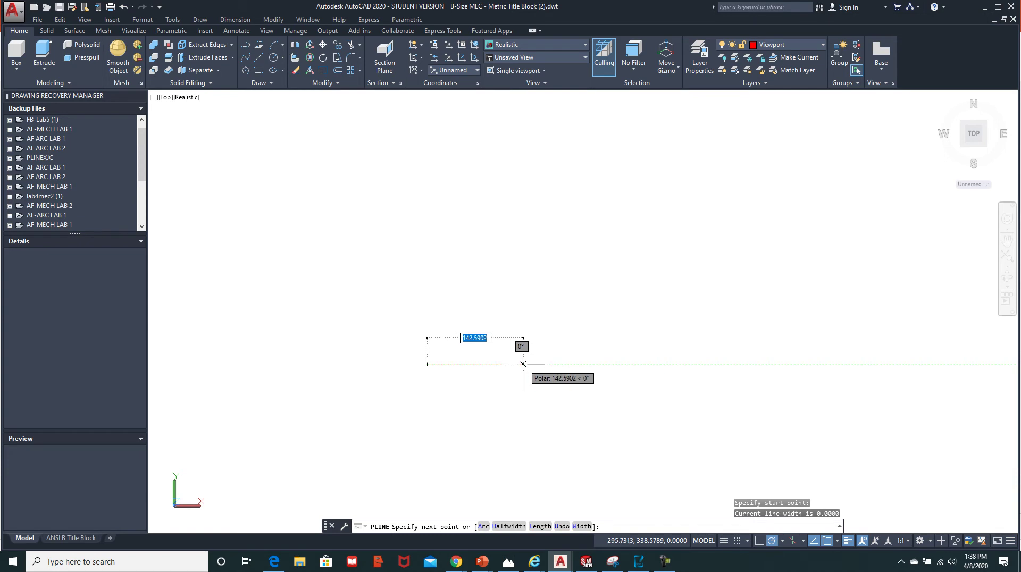
type("78")
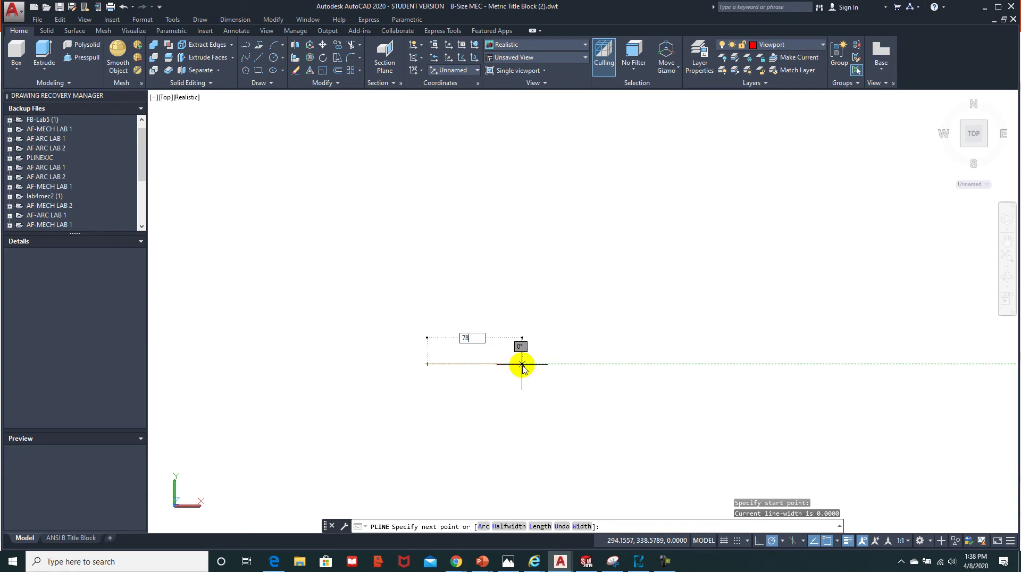
left_click(522, 365)
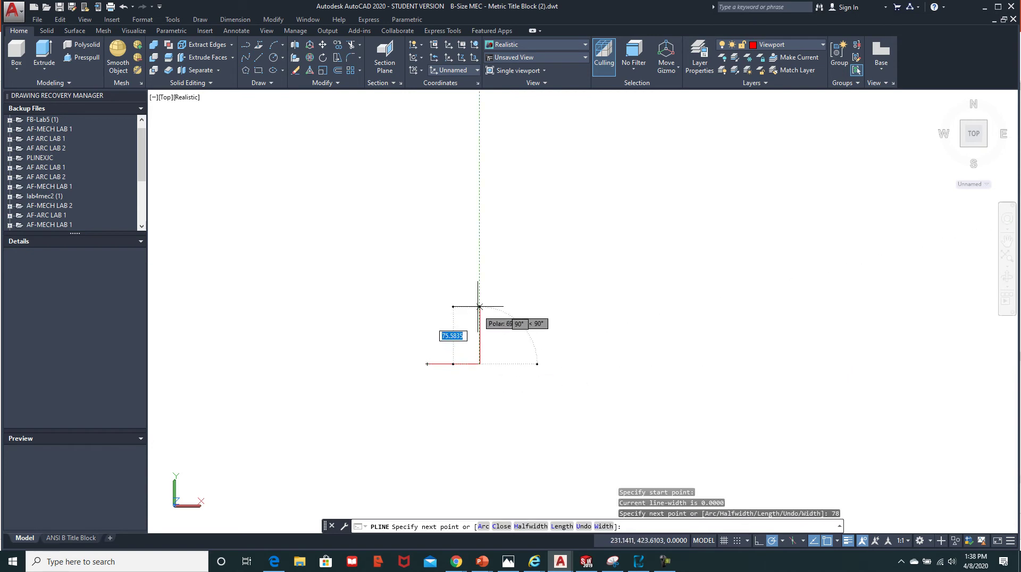
type("7")
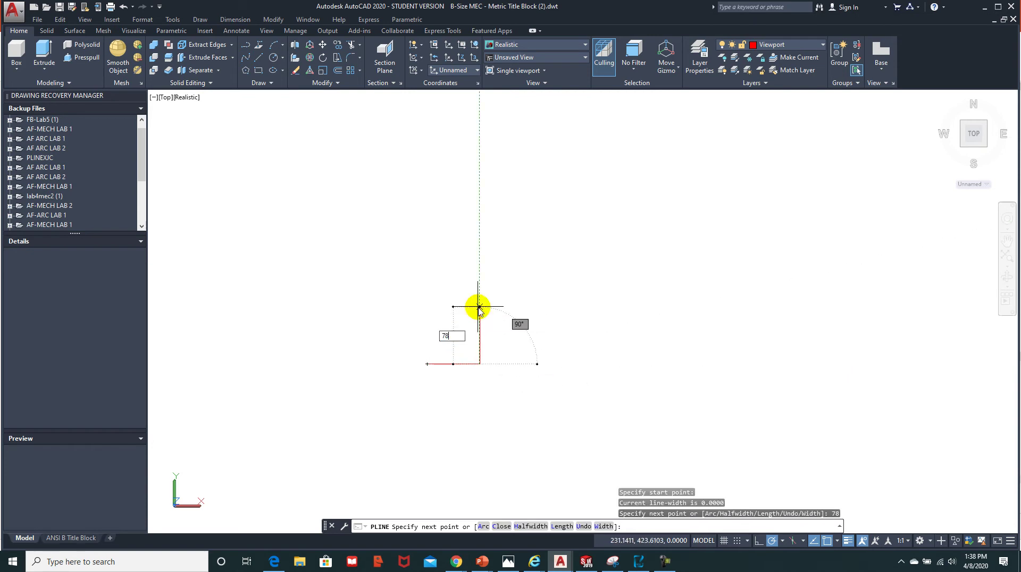
type("8")
key("Return")
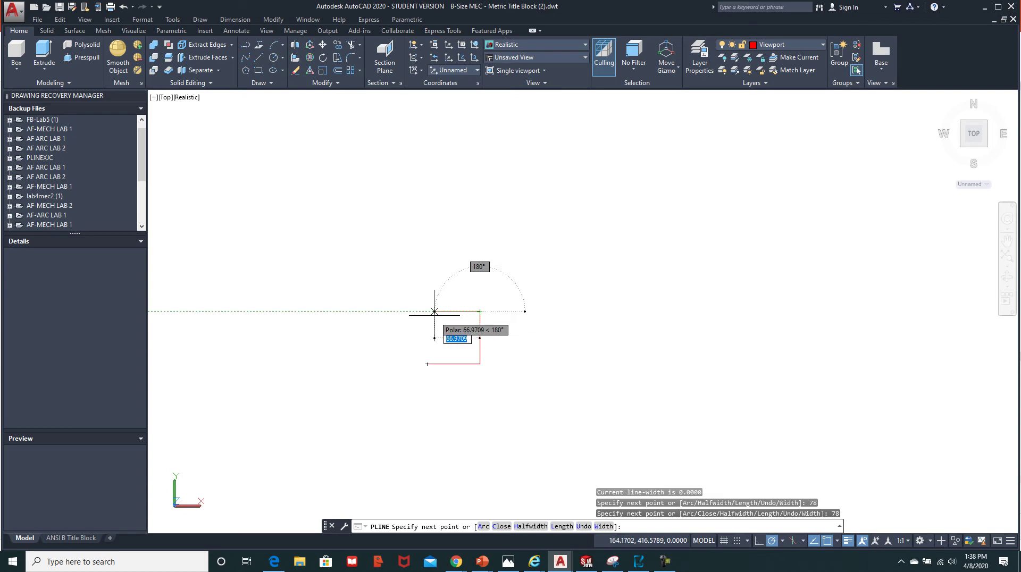
type("78")
key("Return")
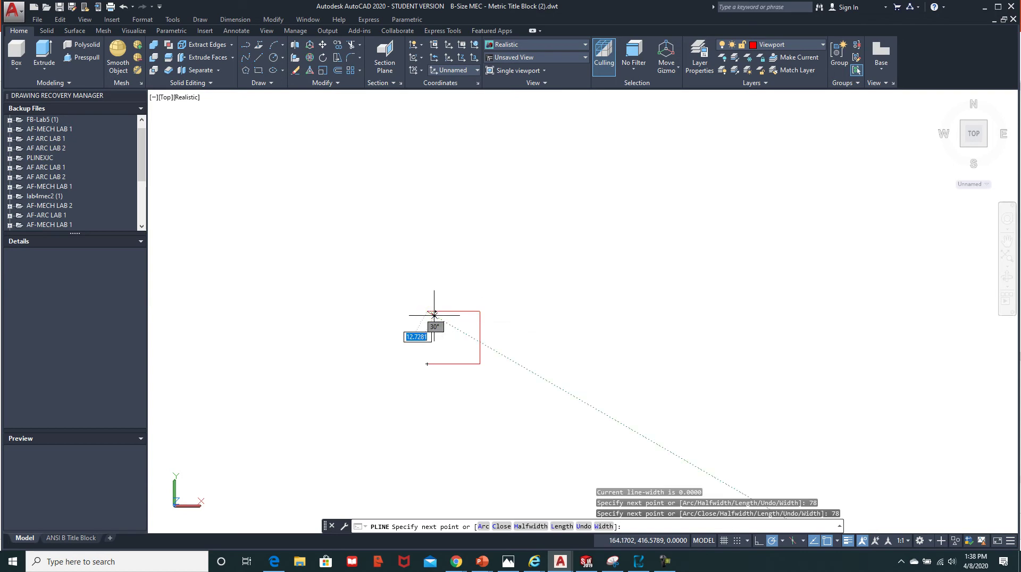
type("c")
key("Return")
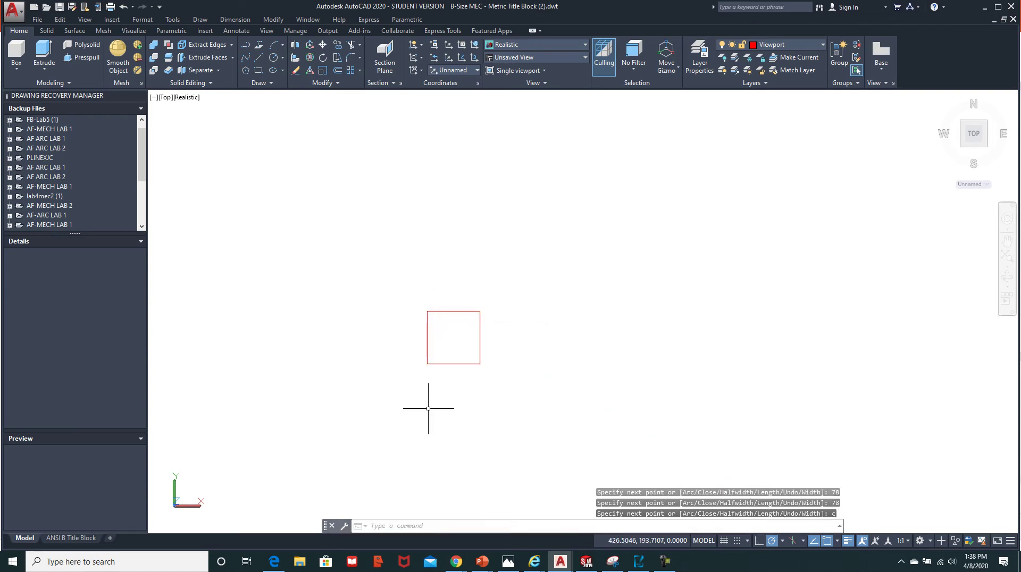
Step: Move the 78 mm square to the OBJ layer and clear the selection
scroll(441, 346, "up", 5)
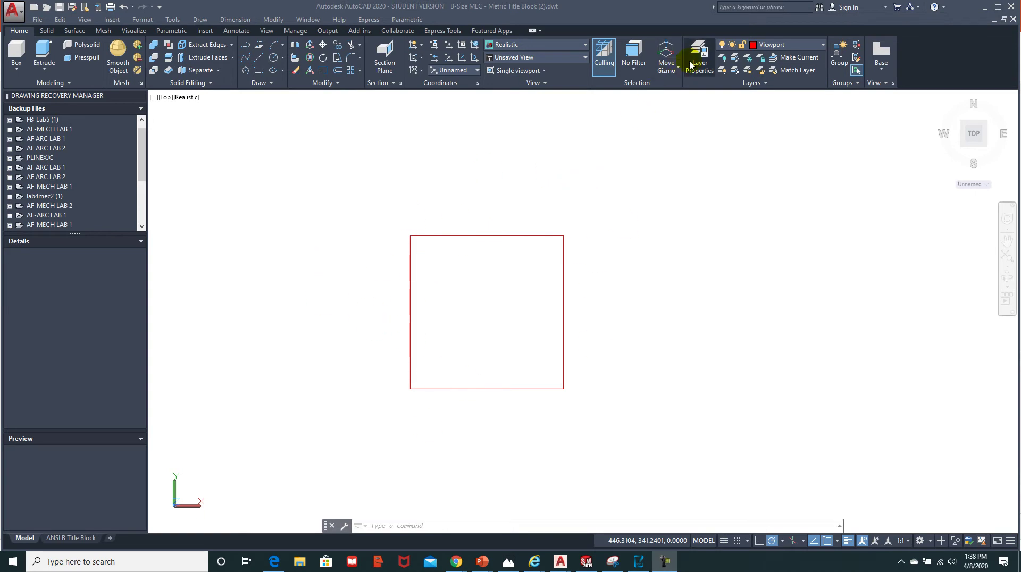
left_click(599, 211)
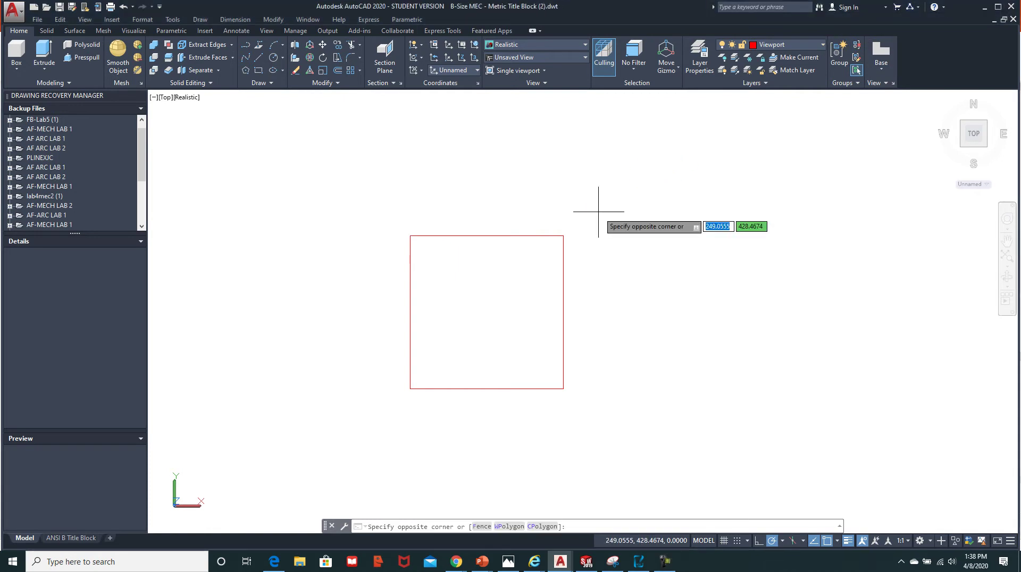
left_click(372, 411)
left_click(822, 45)
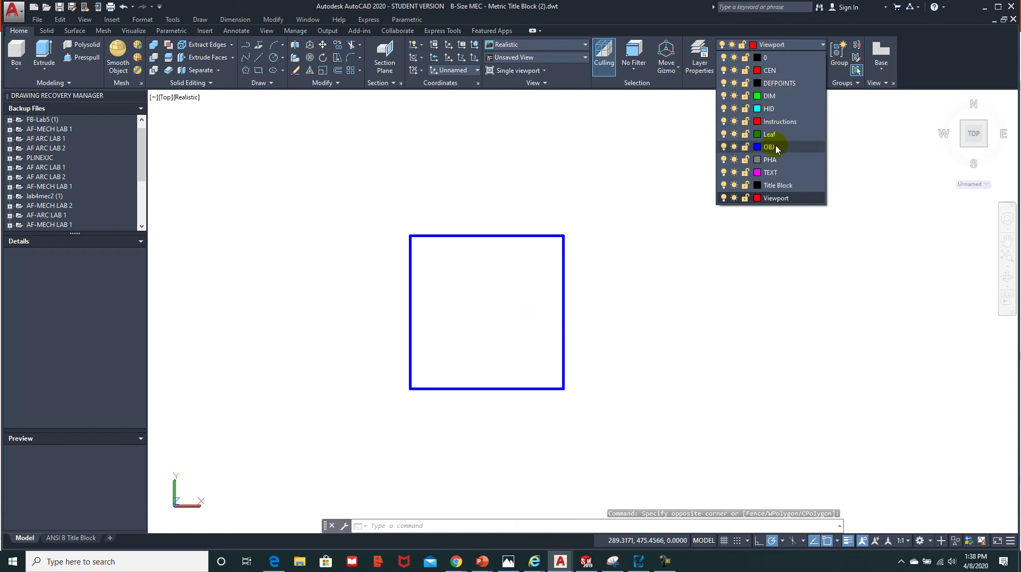
left_click(774, 147)
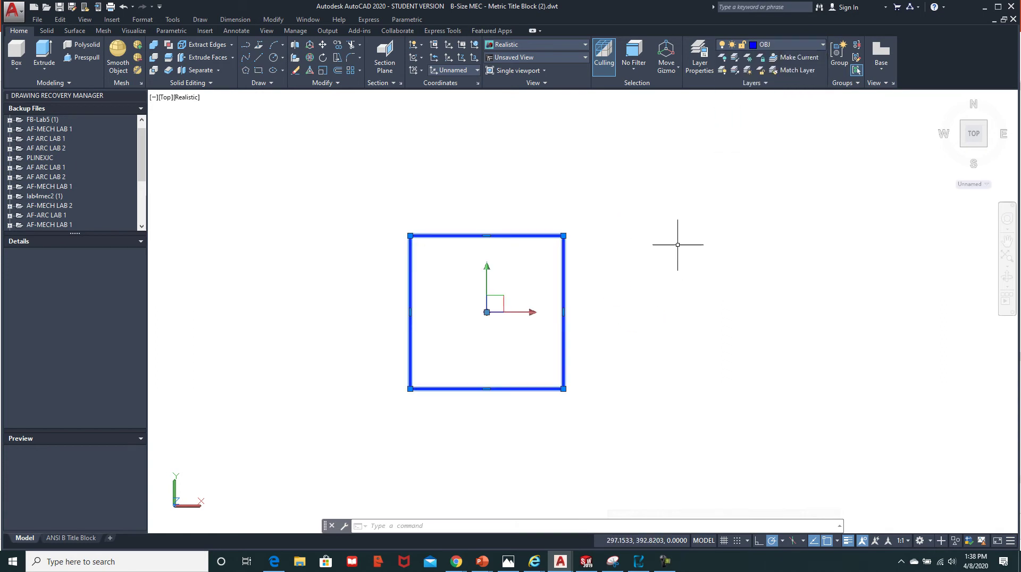
key("Escape")
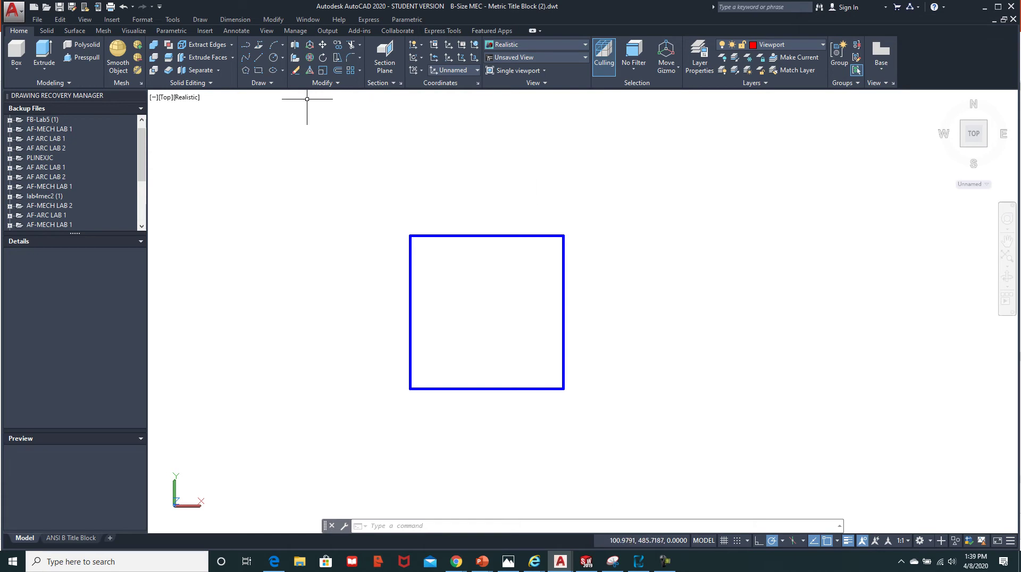
Step: Try to draw a larger square turned 45° around the 78 mm square as a freehand polyline
left_click(247, 48)
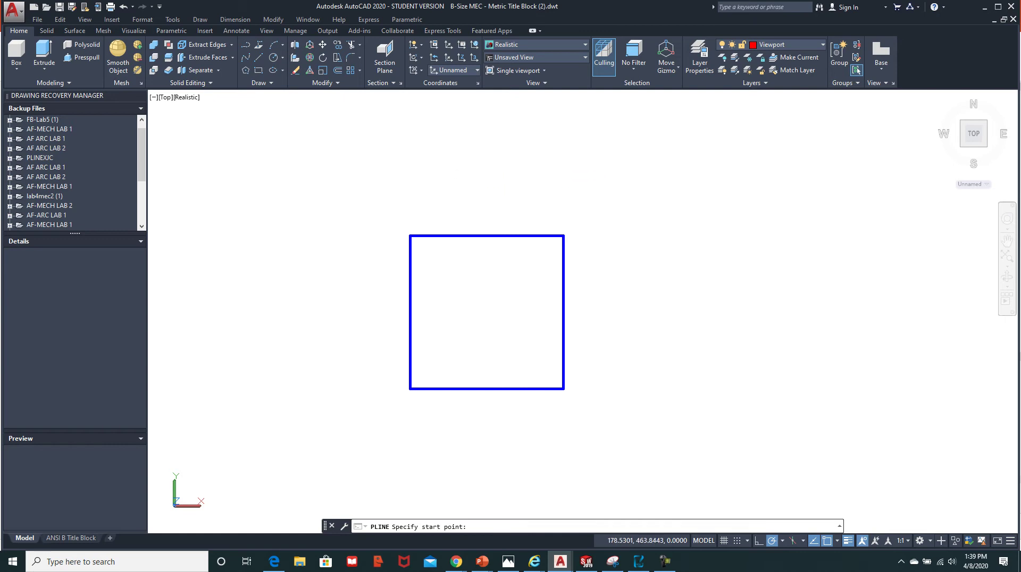
left_click(460, 142)
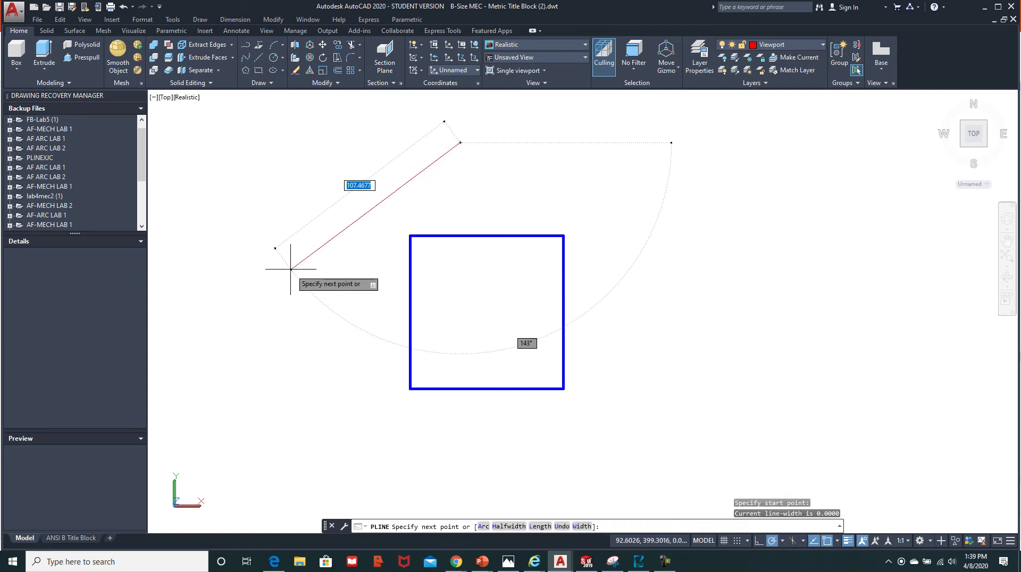
left_click(323, 279)
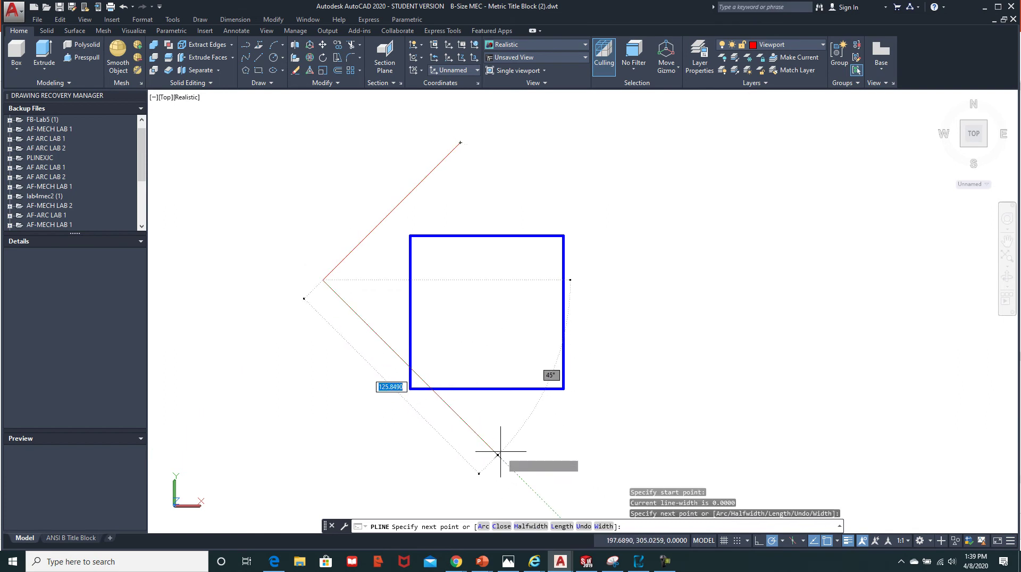
left_click(503, 451)
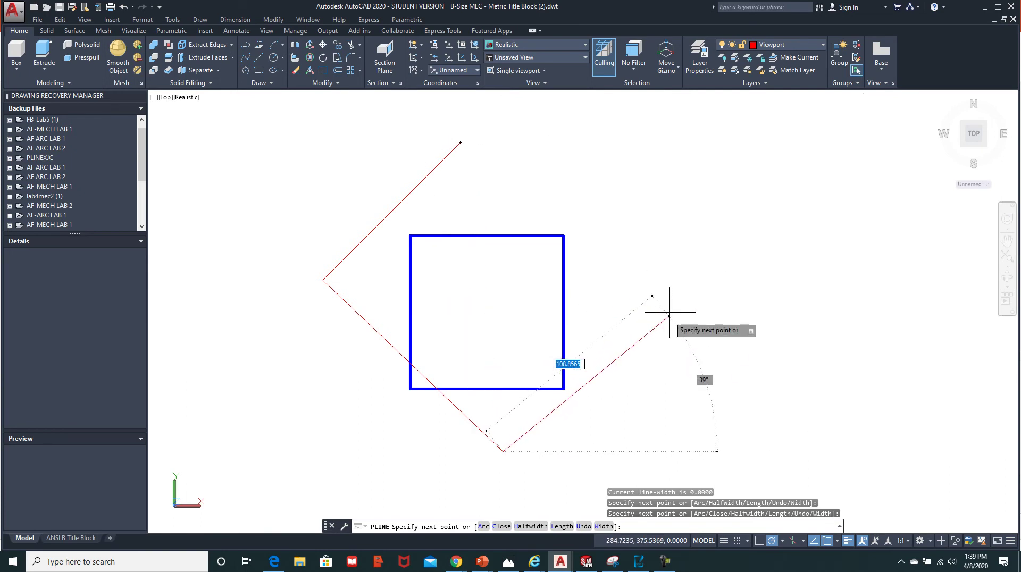
left_click(657, 307)
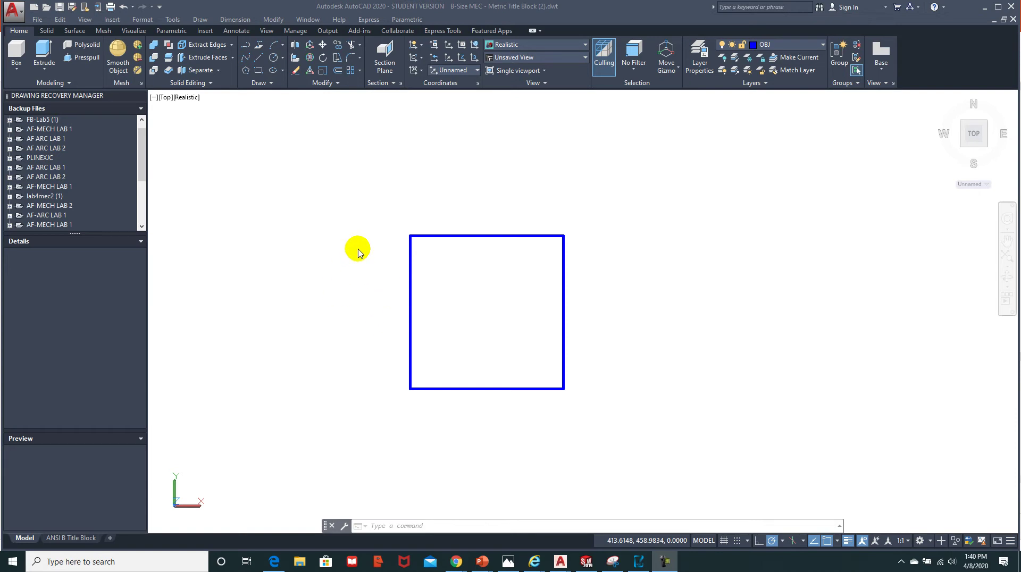
left_click(342, 76)
left_click(355, 286)
type("1")
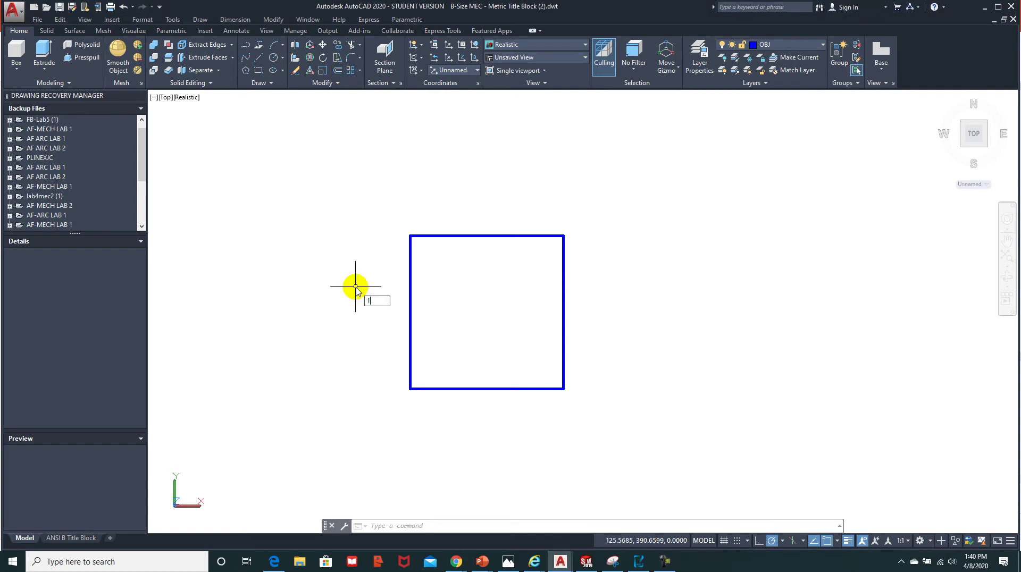
type("0")
key("Return")
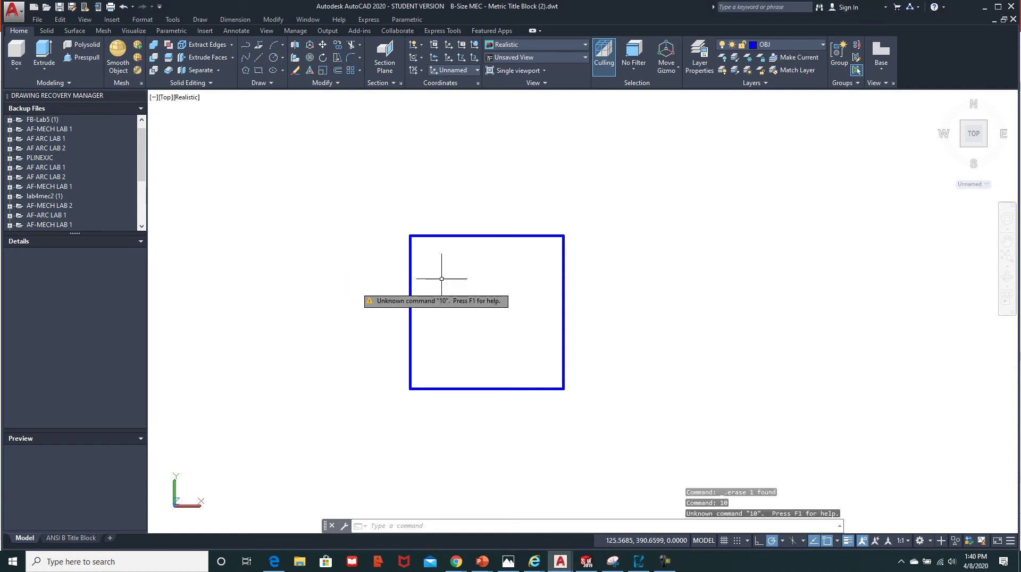
key("Return")
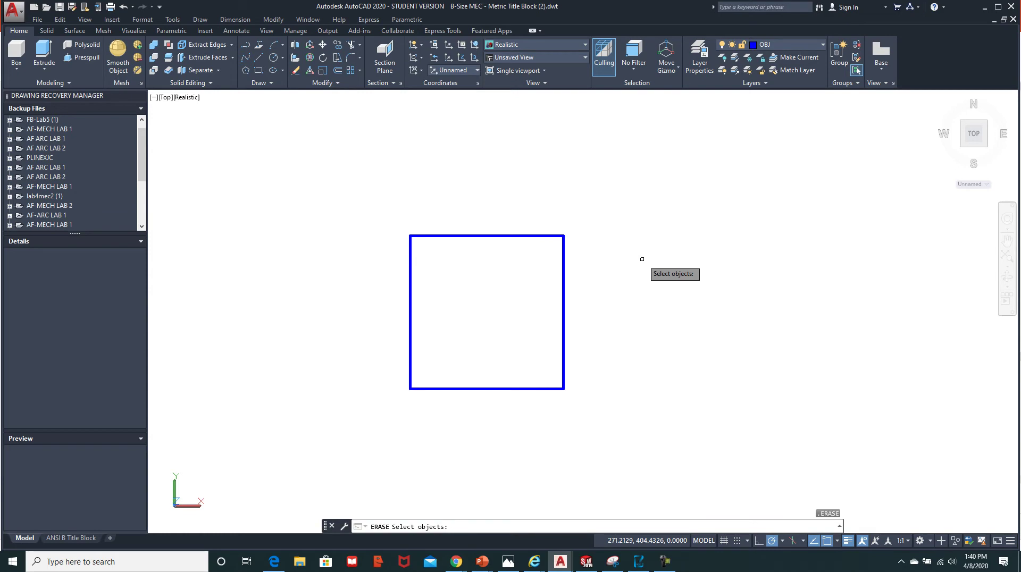
left_click(531, 236)
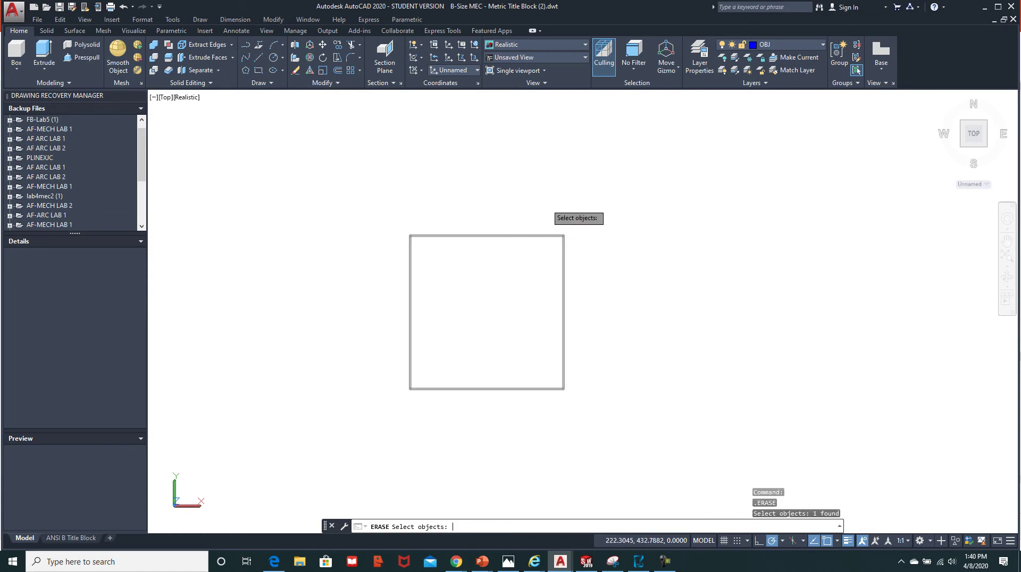
key("Return")
key("Escape")
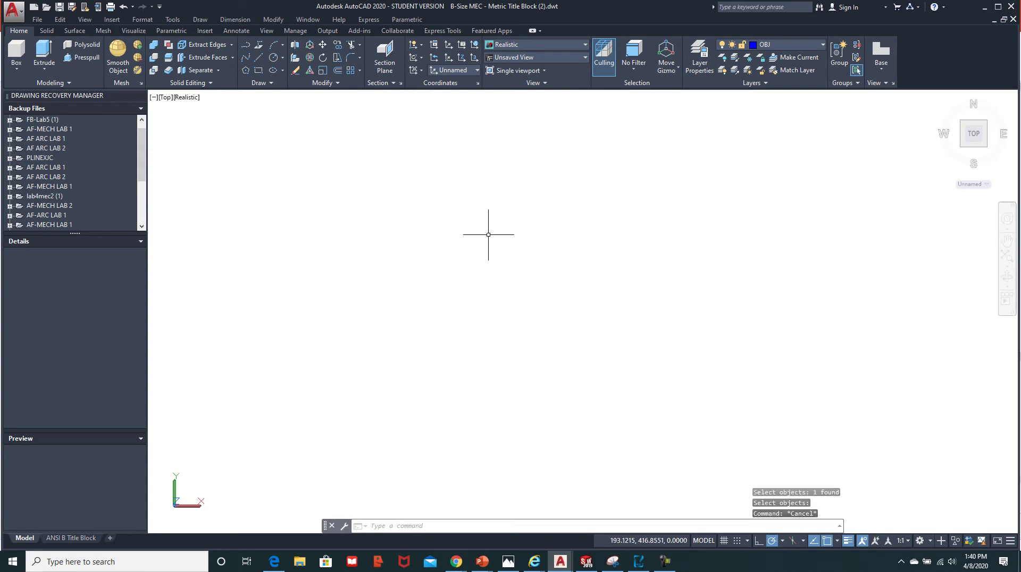
type("u")
key("Return")
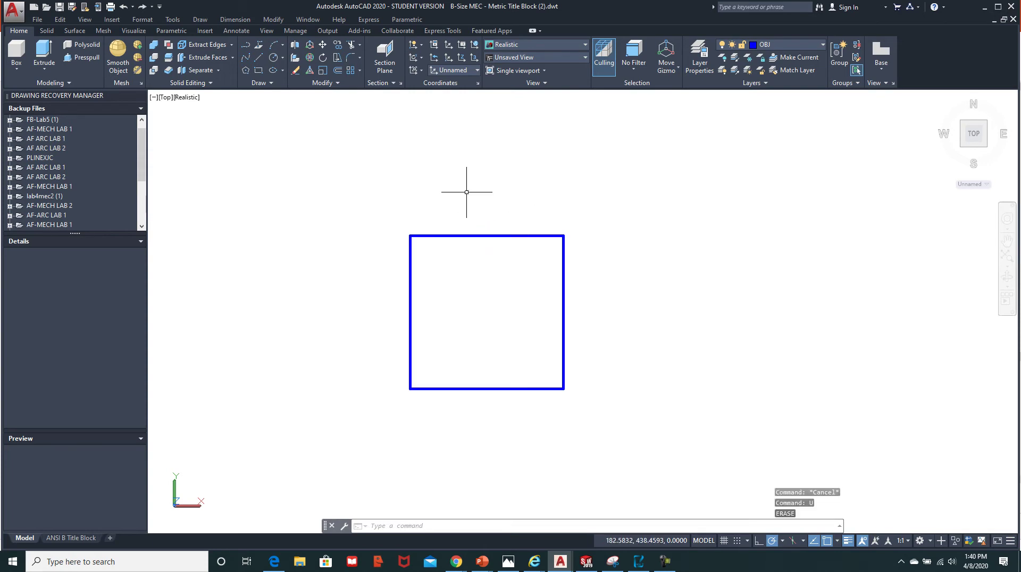
Step: Offset the 78 mm square outward by 10 mm to create the larger square
type("offse")
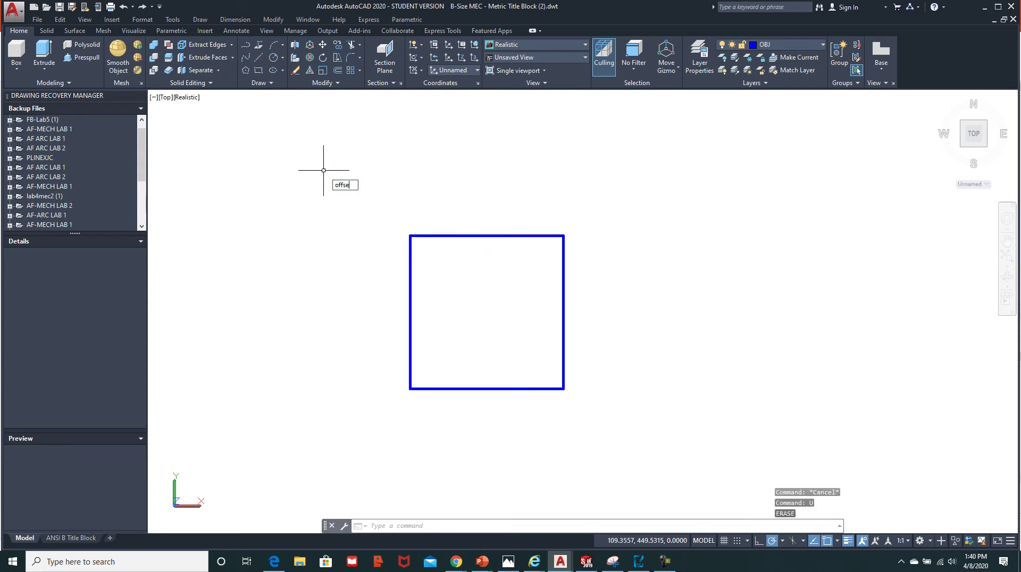
type("t")
key("Return")
type("10")
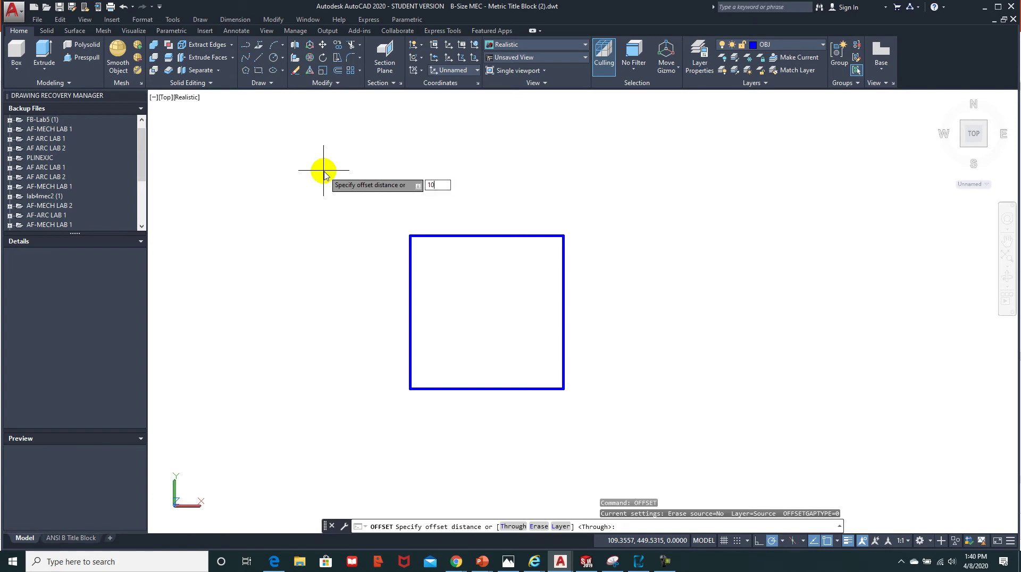
key("Return")
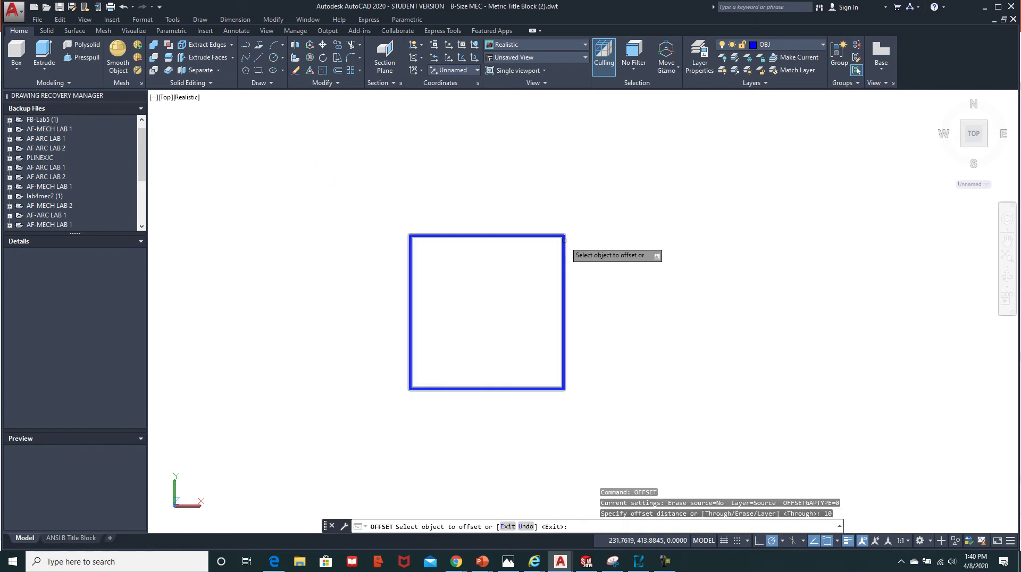
left_click(564, 240)
left_click(609, 239)
key("Escape")
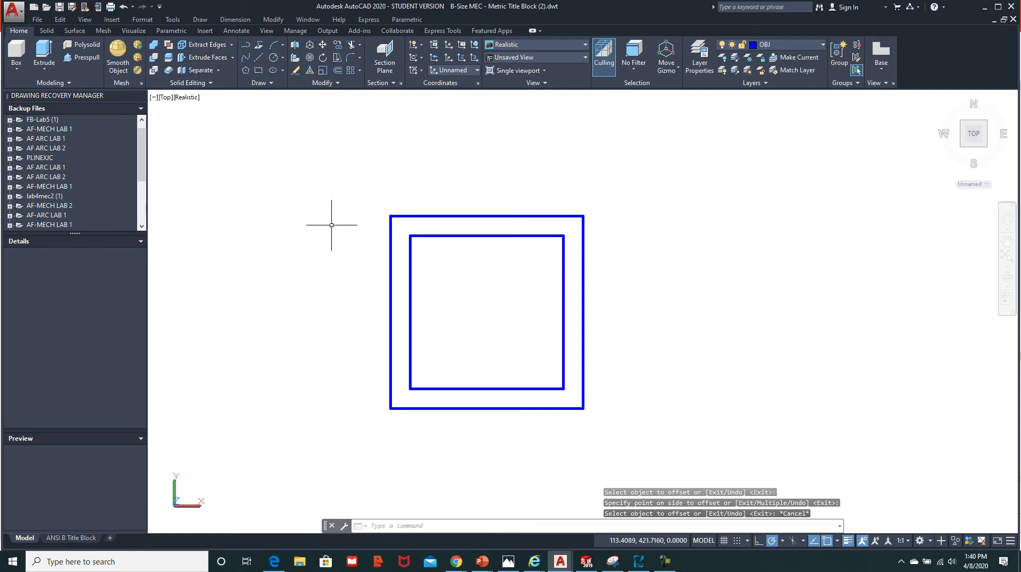
Step: Rotate the outer square 45° about the common centre of the two squares
type("ro")
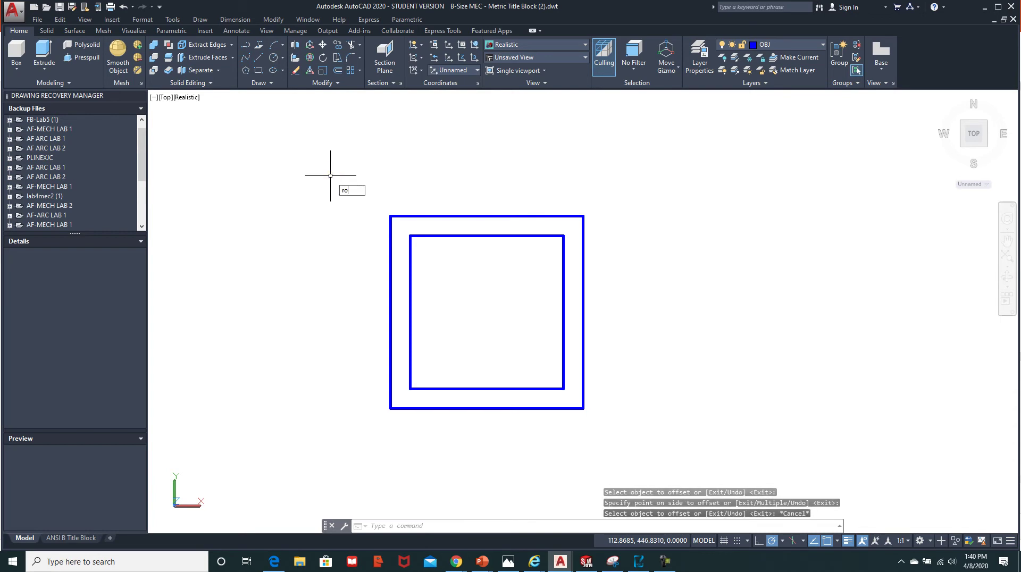
key("Return")
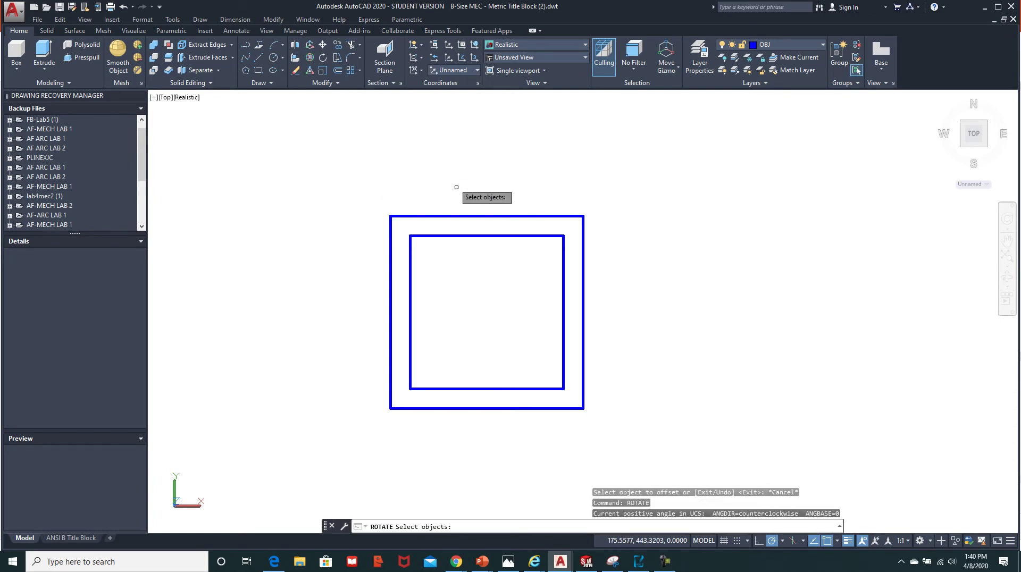
left_click(443, 214)
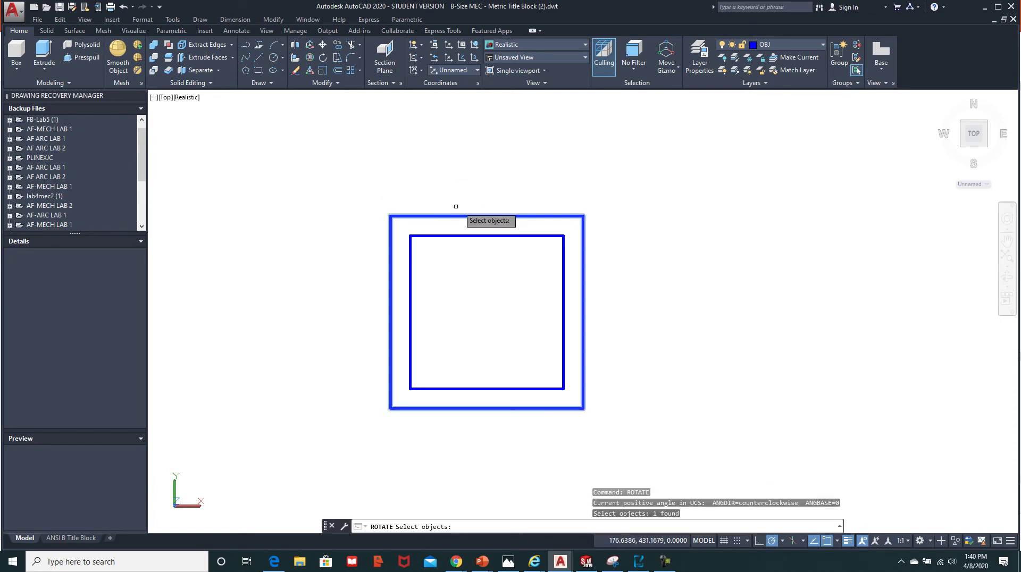
key("Return")
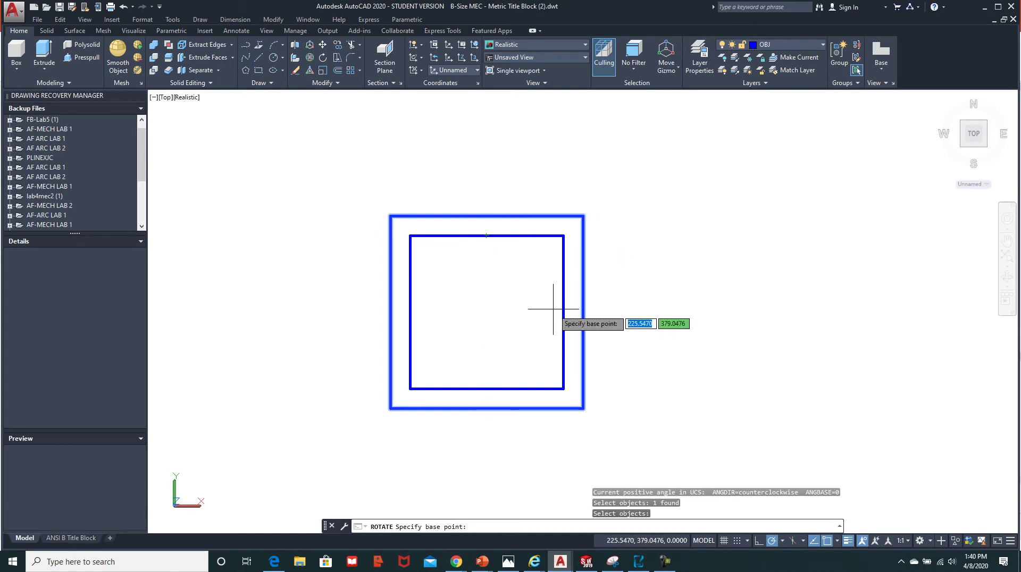
left_click(486, 312)
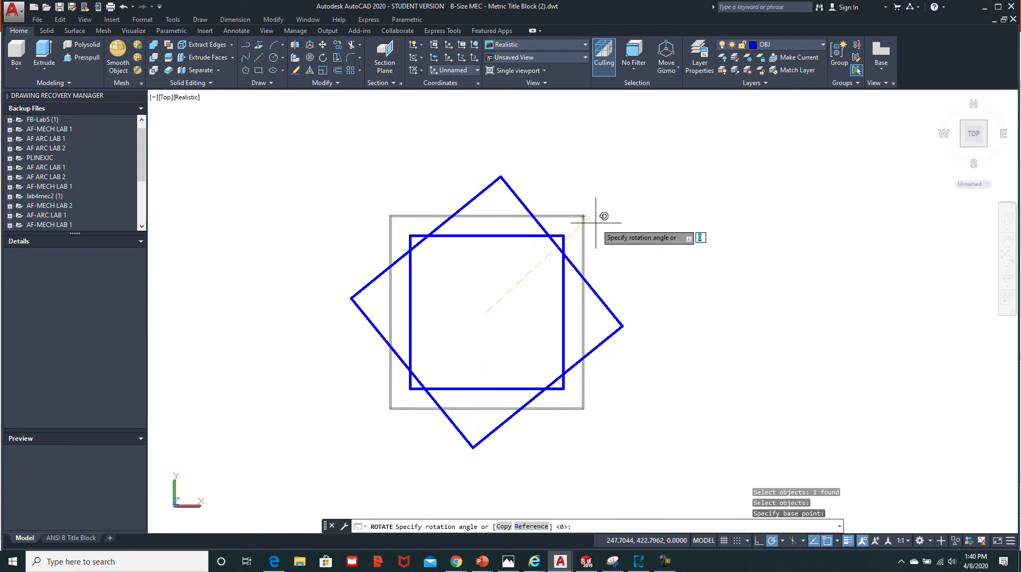
left_click(609, 192)
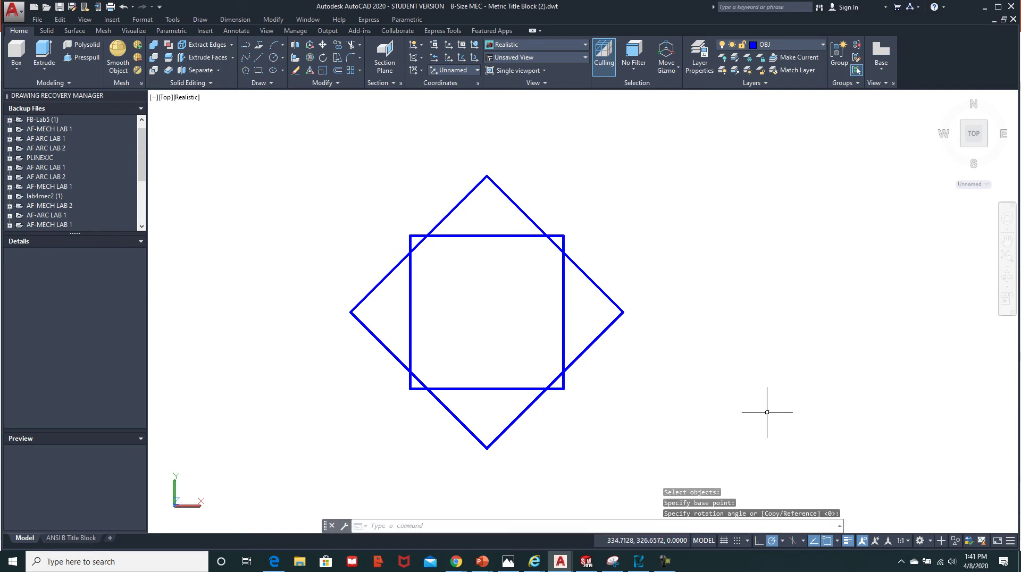
Step: Review the polar tracking angle presets without changing the active one
left_click(783, 541)
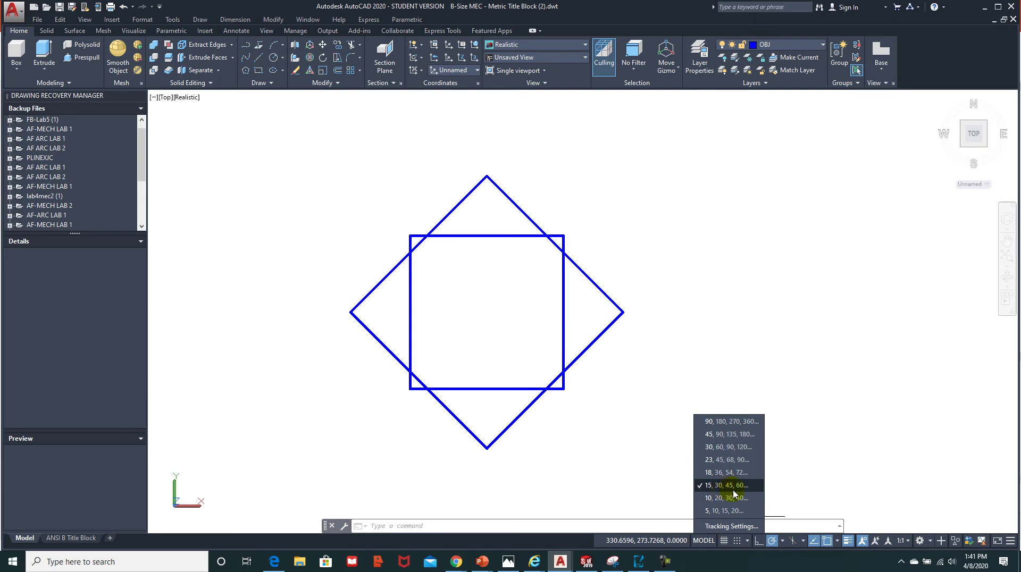
key("Escape")
key("Escape")
left_click(759, 279)
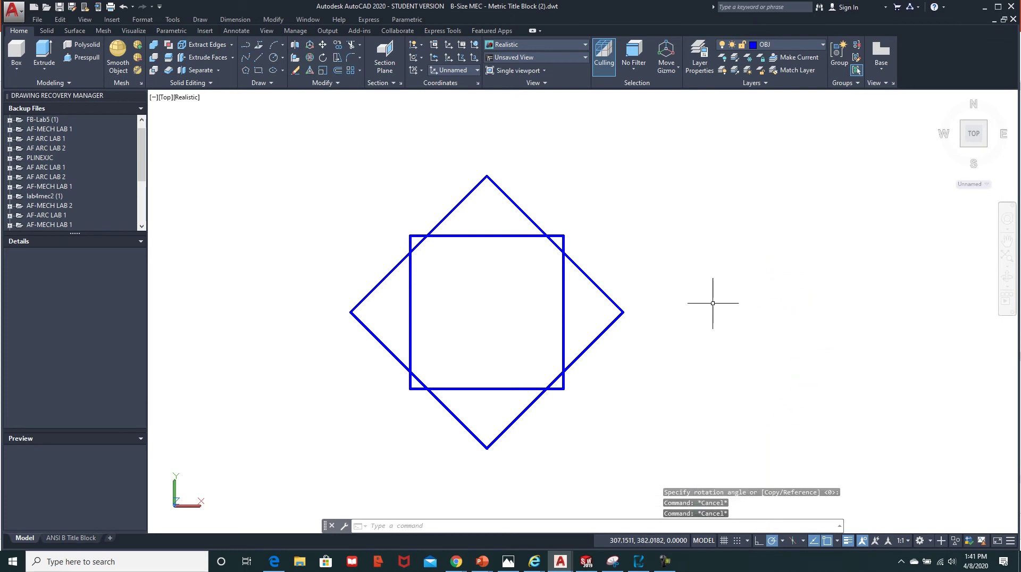
key("Escape")
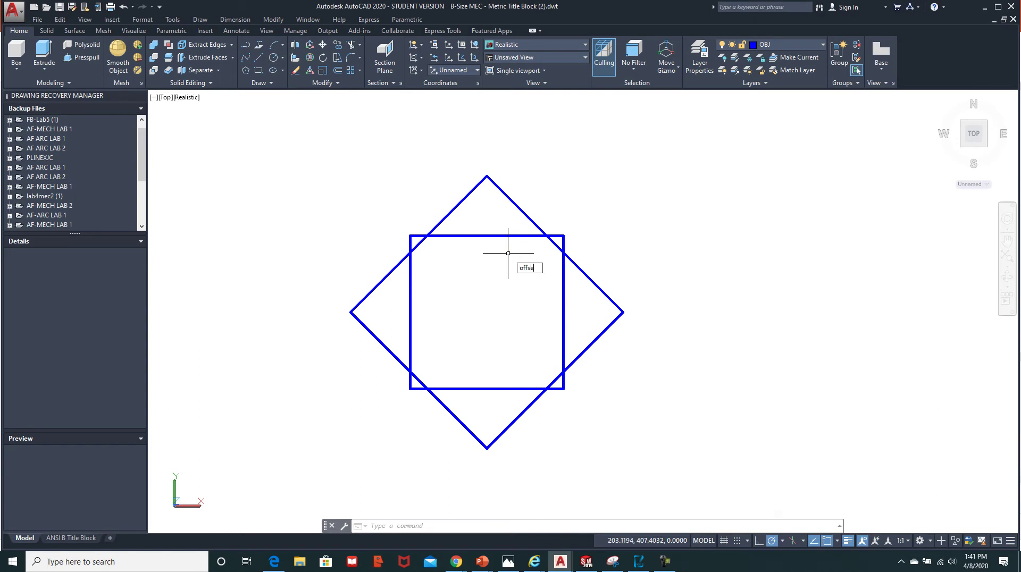
Step: Offset the 78 mm square inward by 3 mm to create the inner square
type("o")
key("Return")
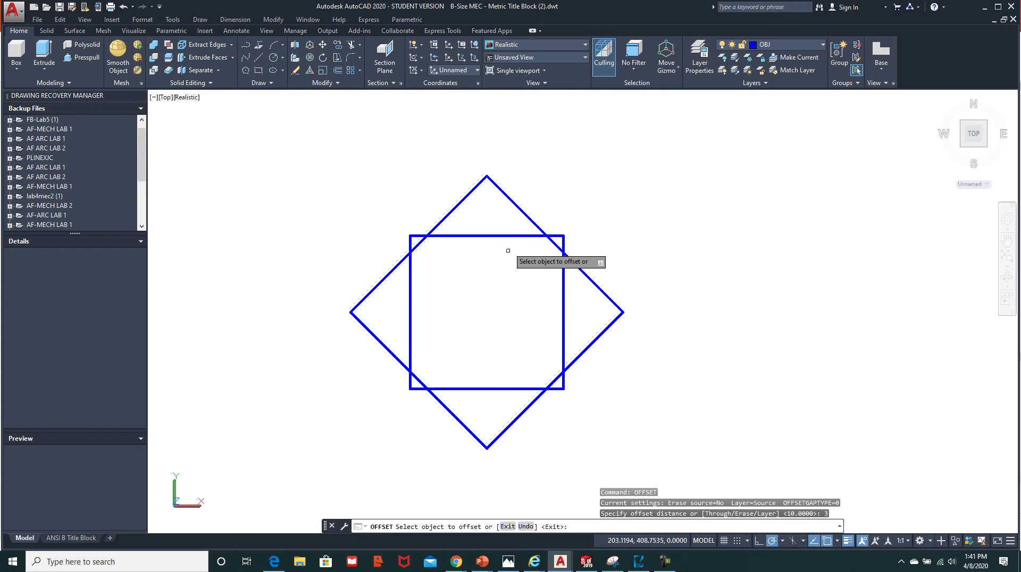
left_click(508, 236)
left_click(509, 280)
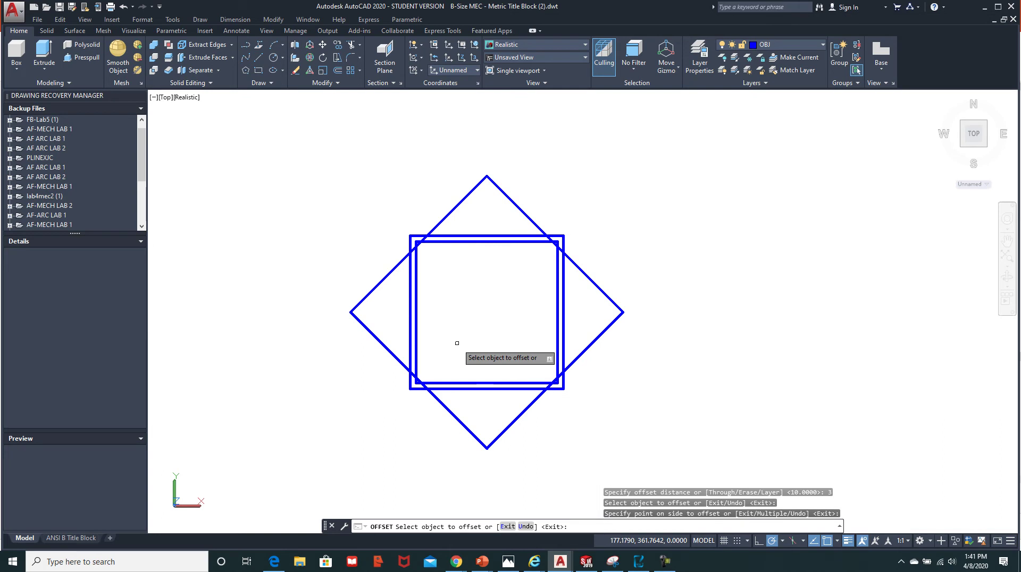
key("Escape")
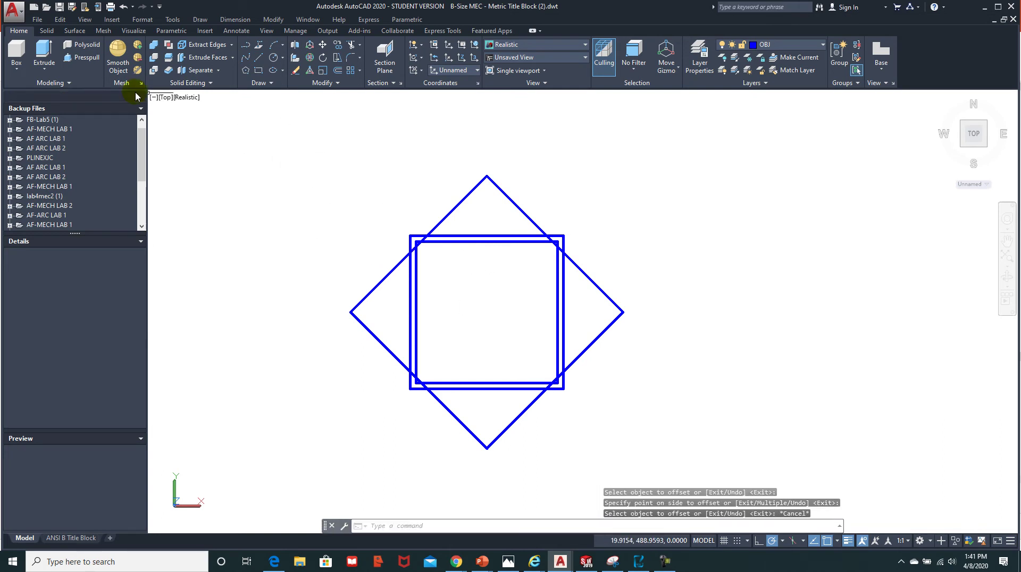
Step: Switch the viewport to the SE Isometric view and frame the three squares
left_click(163, 99)
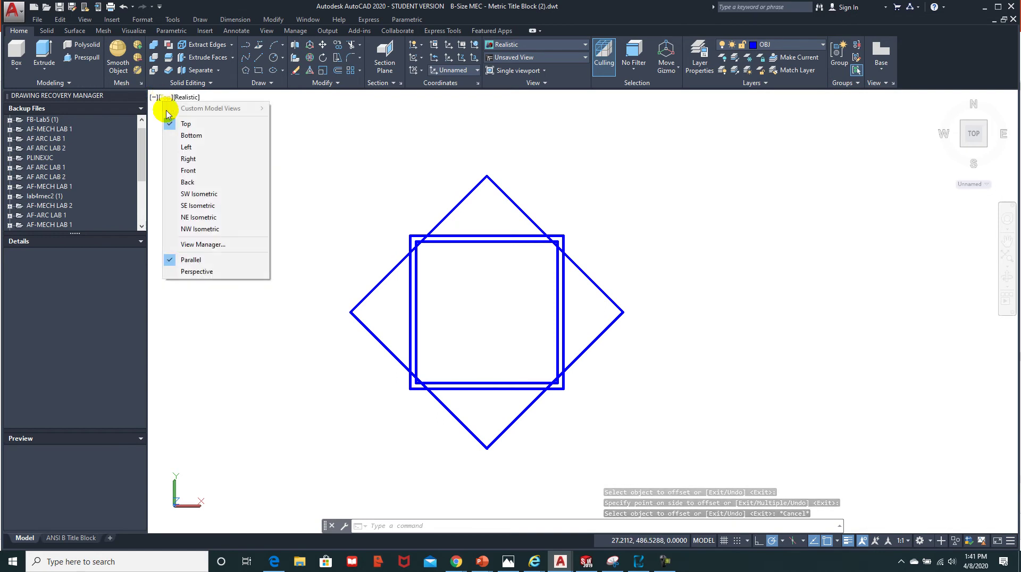
left_click(203, 208)
middle_click_drag(260, 173, 447, 369)
scroll(434, 317, "up", 2)
scroll(434, 317, "up", 3)
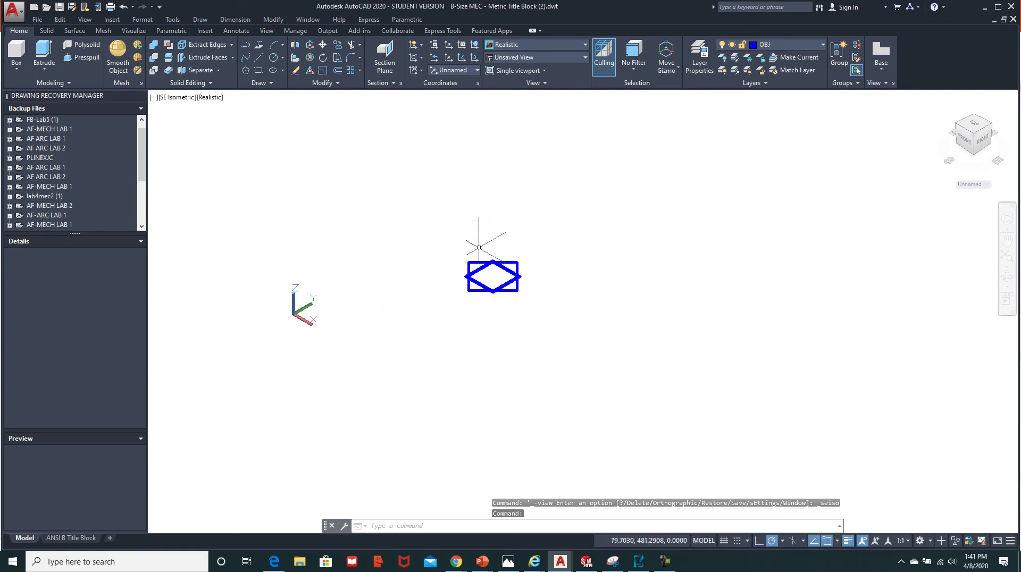
scroll(472, 240, "up", 2)
scroll(471, 271, "up", 4)
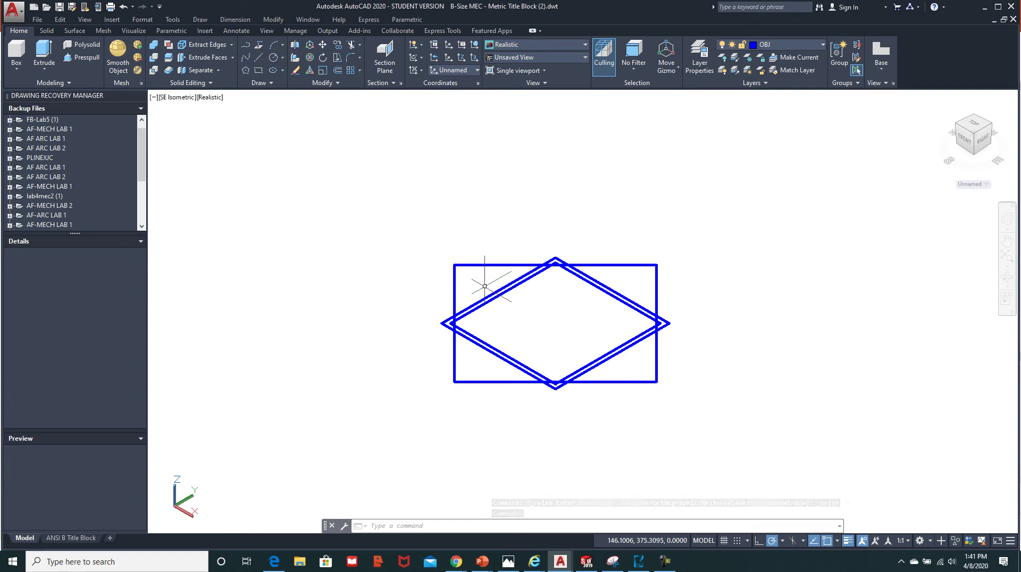
middle_click_drag(429, 277, 327, 311)
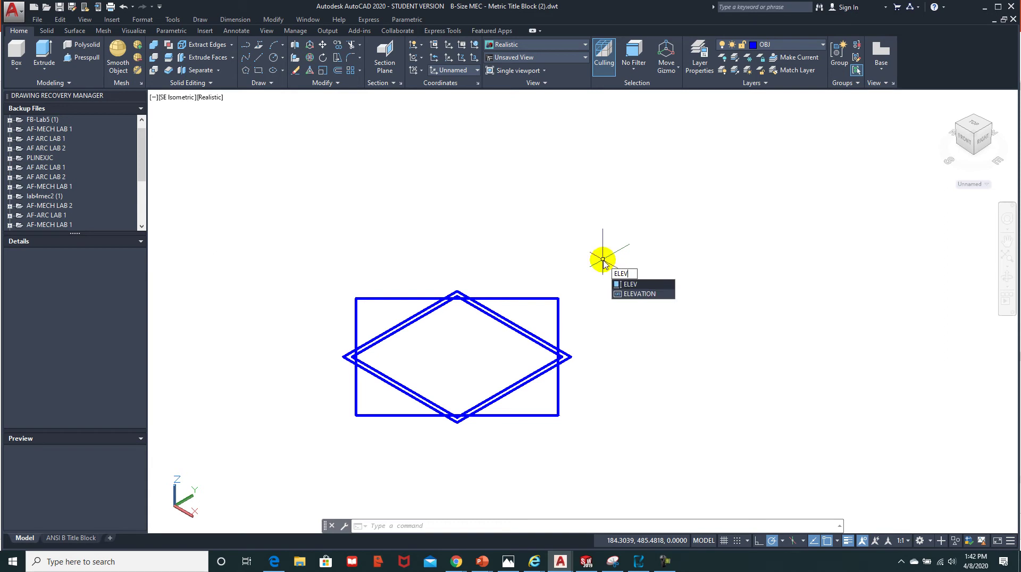
Step: Try to raise the 45°-rotated square freehand along the Z axis with 3D Move, and undo the move
key("Return")
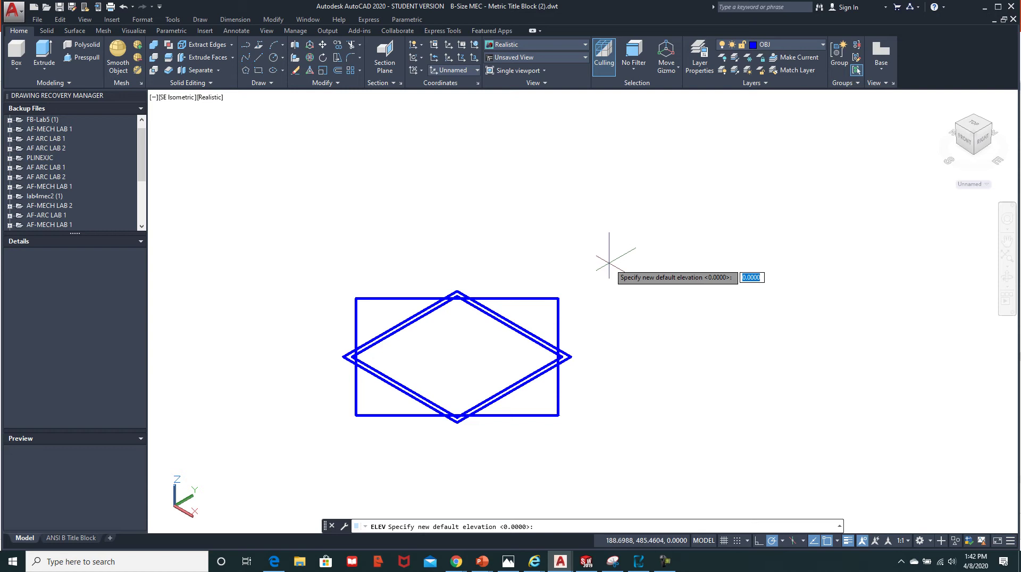
key("Escape")
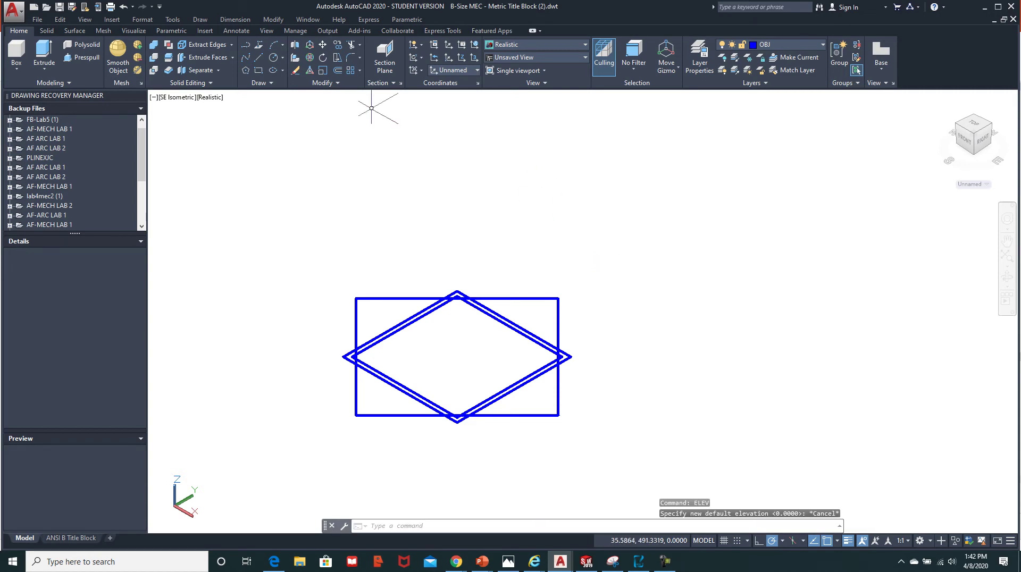
left_click(313, 56)
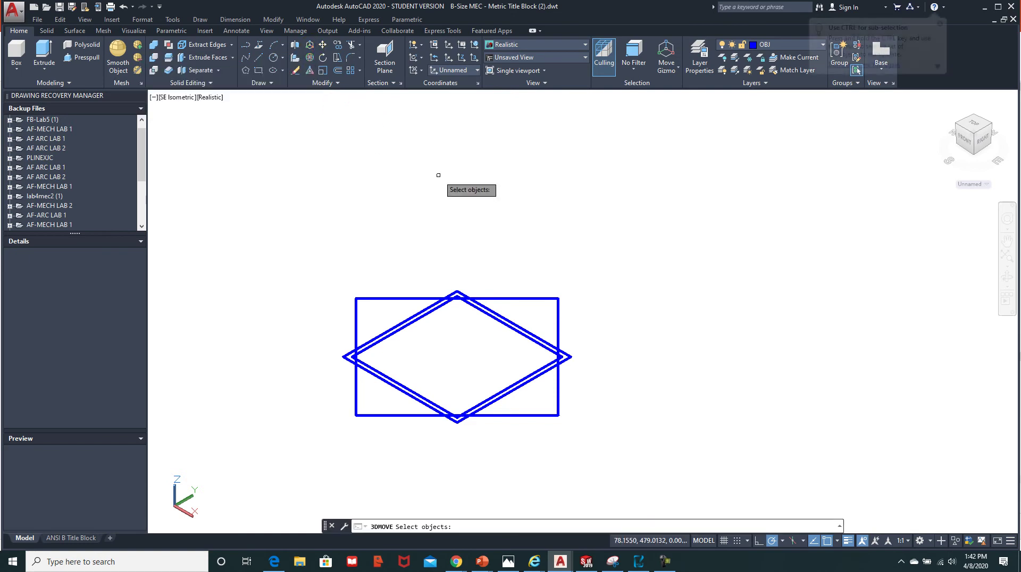
left_click(558, 311)
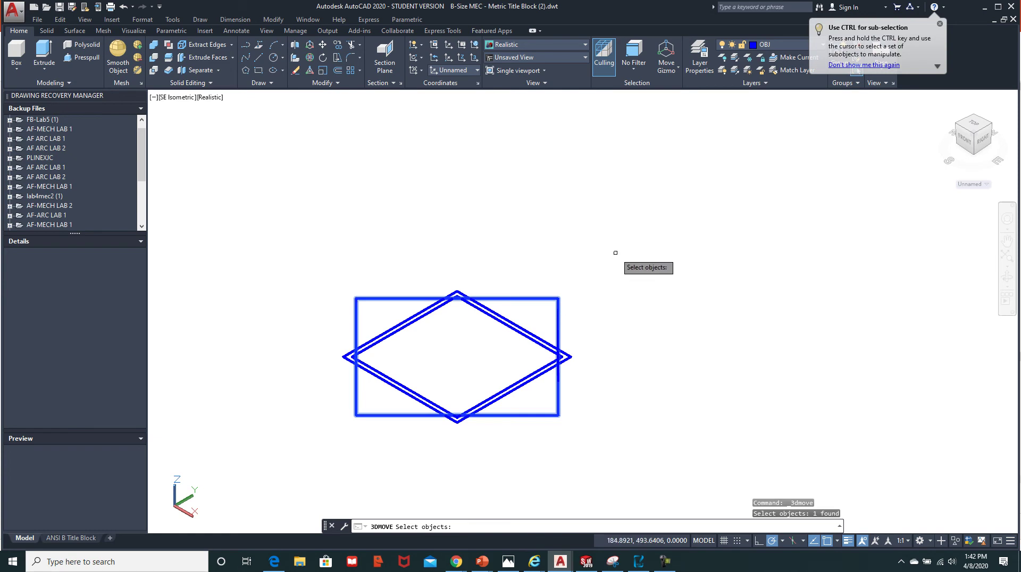
key("Return")
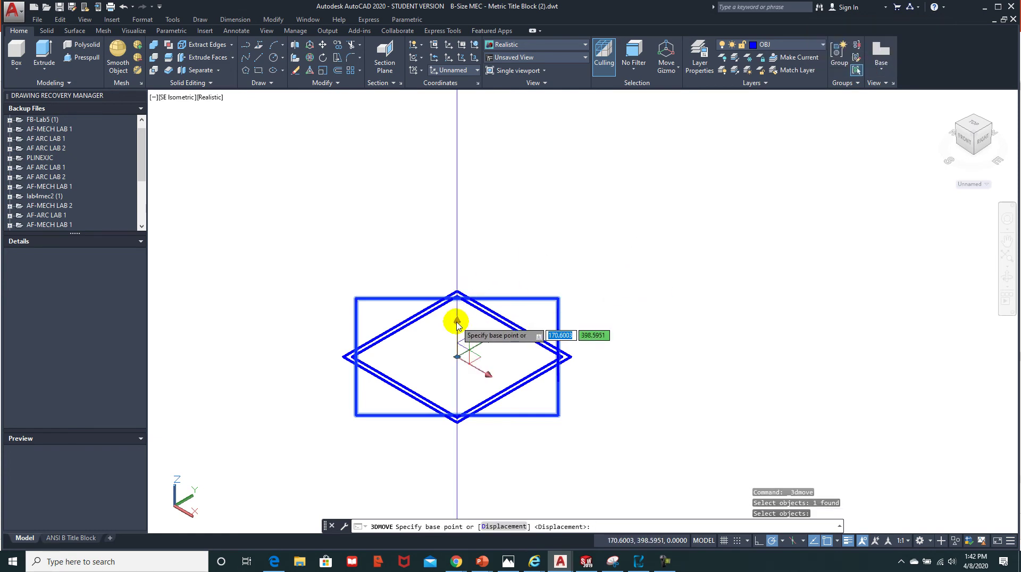
left_click(456, 322)
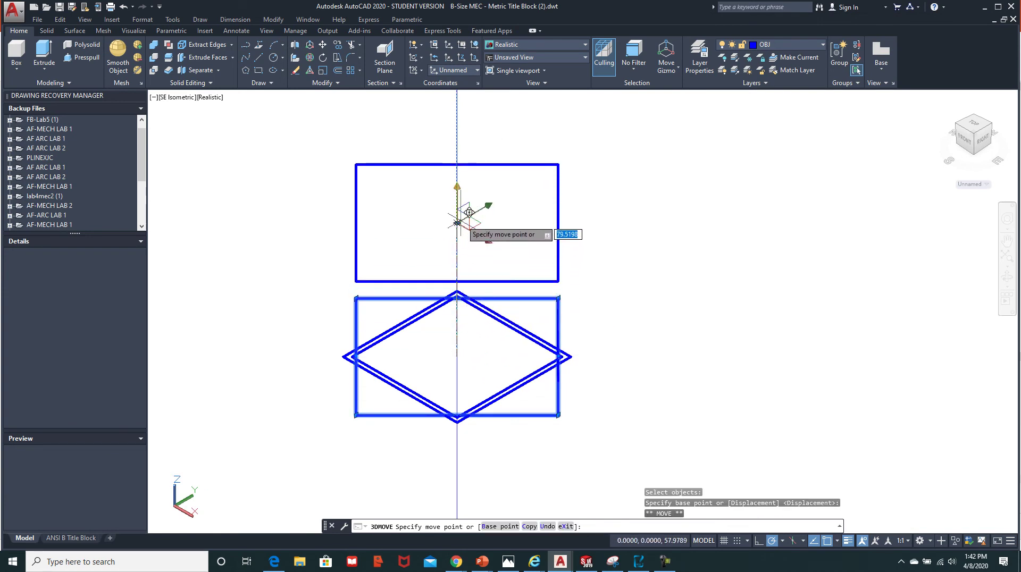
left_click(468, 206)
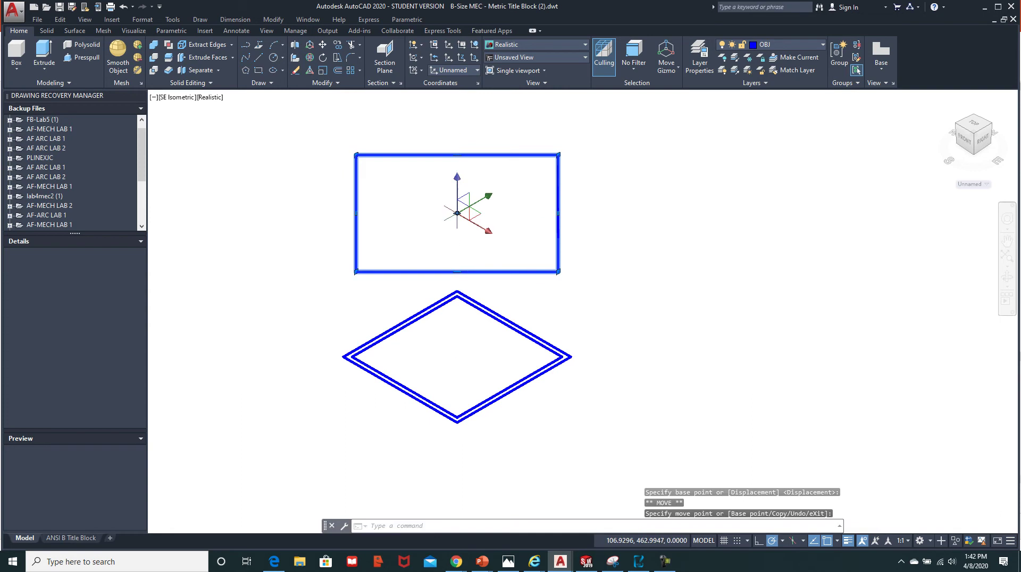
left_click(124, 8)
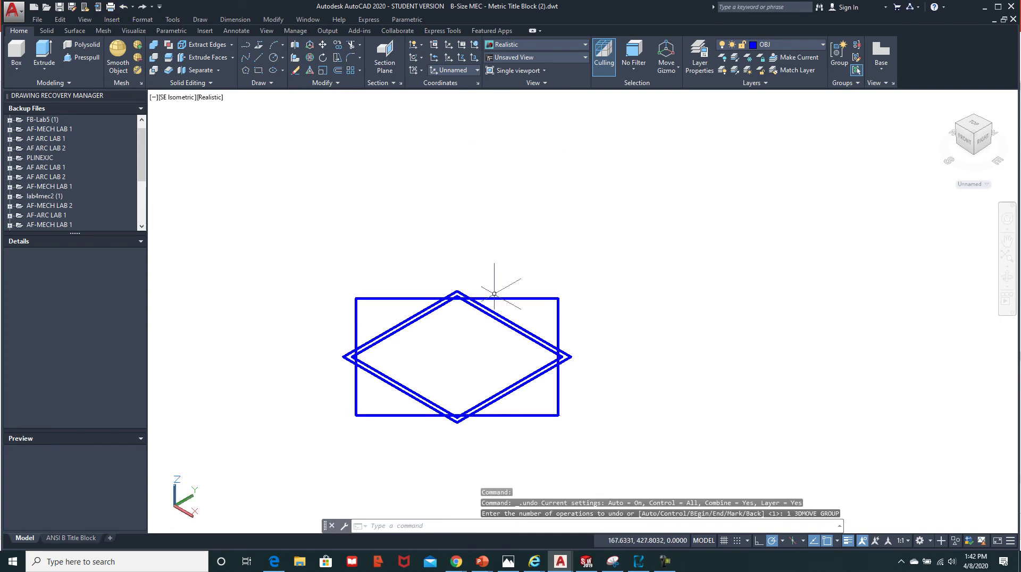
Step: Raise the 45°-rotated square 150 mm along the Z axis with 3D Move
left_click(310, 49)
left_click(558, 310)
key("Return")
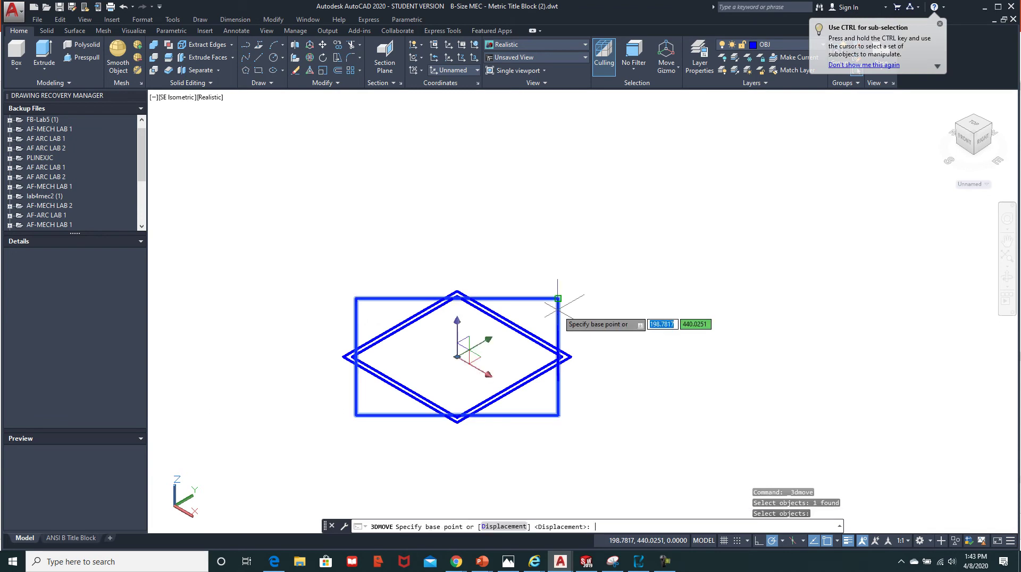
left_click(457, 322)
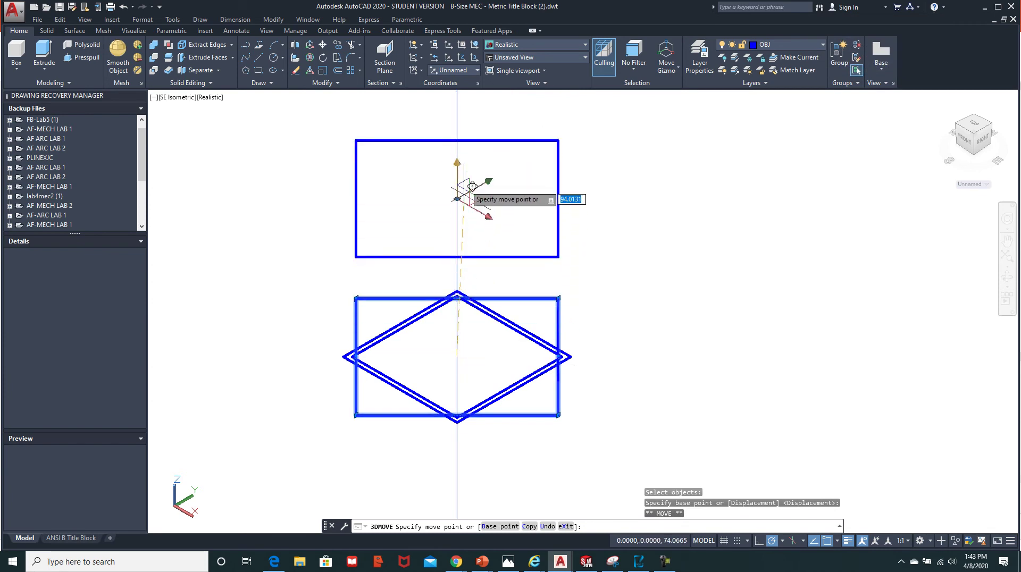
middle_click_drag(461, 162, 466, 226)
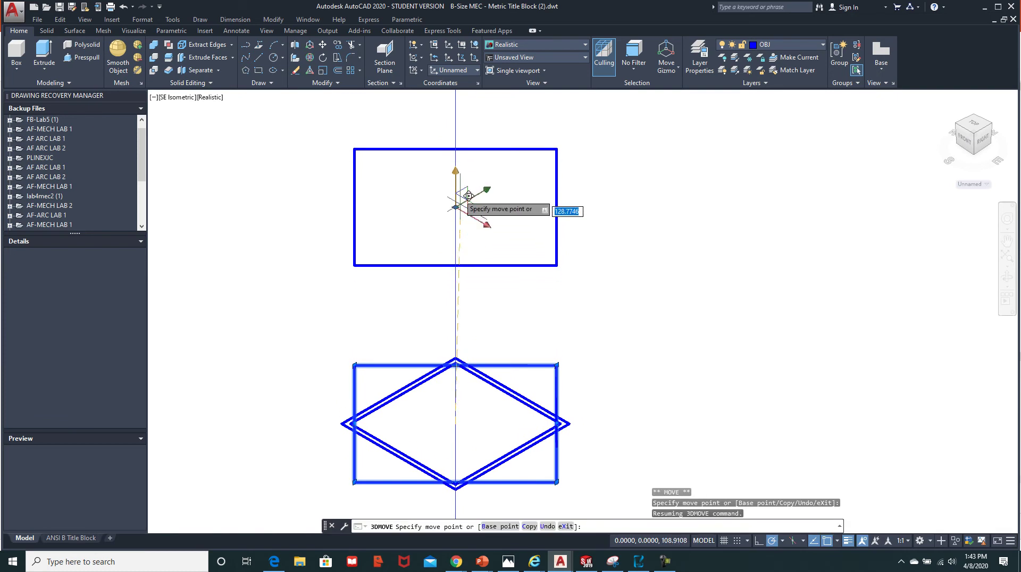
middle_click_drag(467, 183, 457, 255)
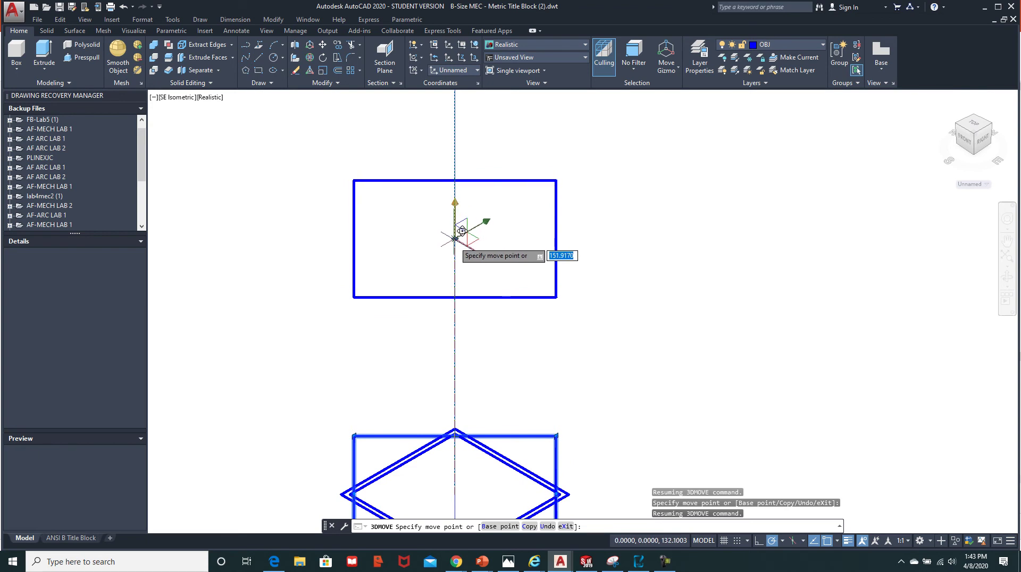
type("150")
key("Return")
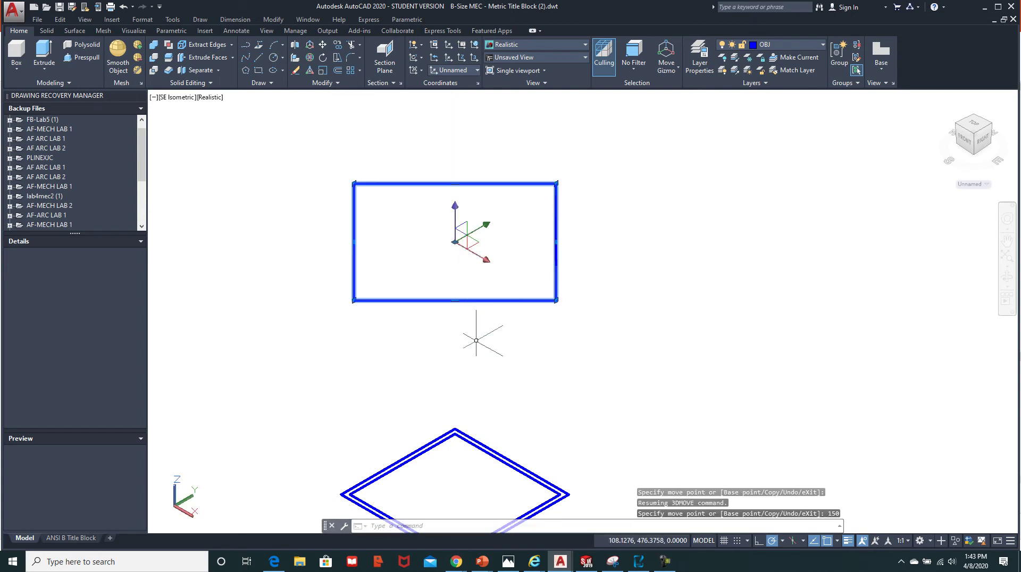
scroll(392, 360, "down", 2)
middle_click_drag(391, 371, 378, 335)
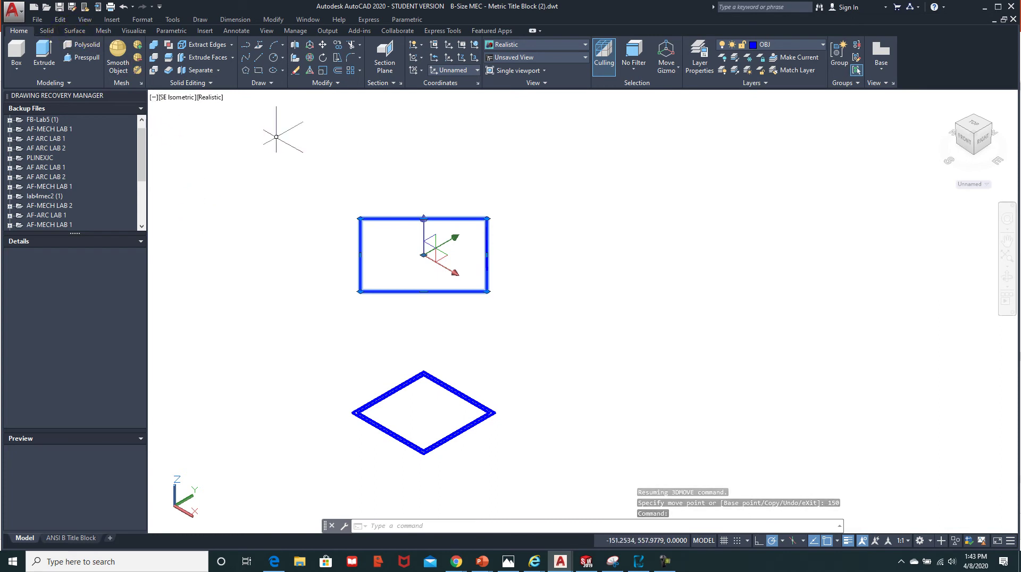
key("Escape")
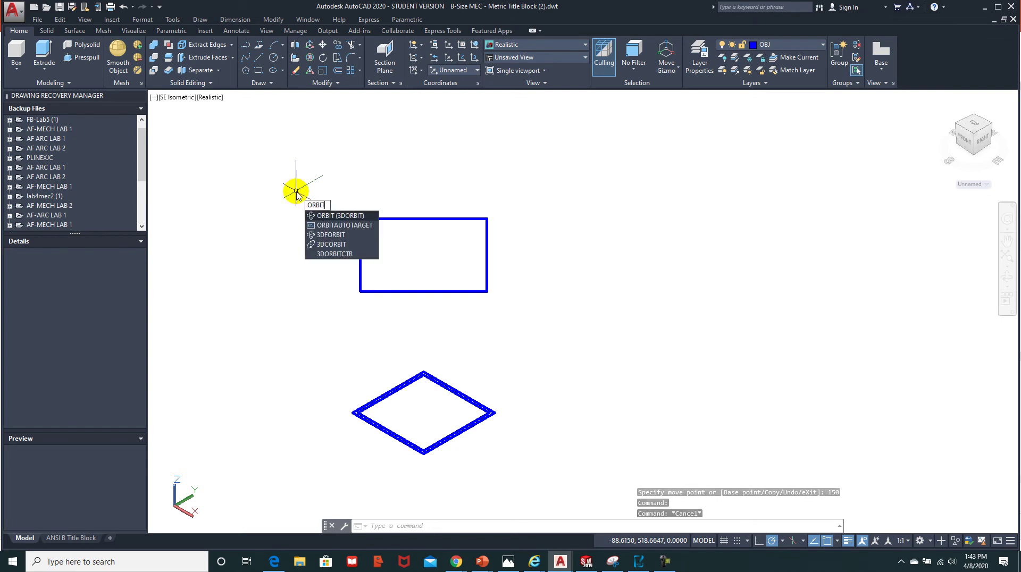
Step: Orbit the model to inspect the raised square and the two base squares from a custom 3D angle
key("Return")
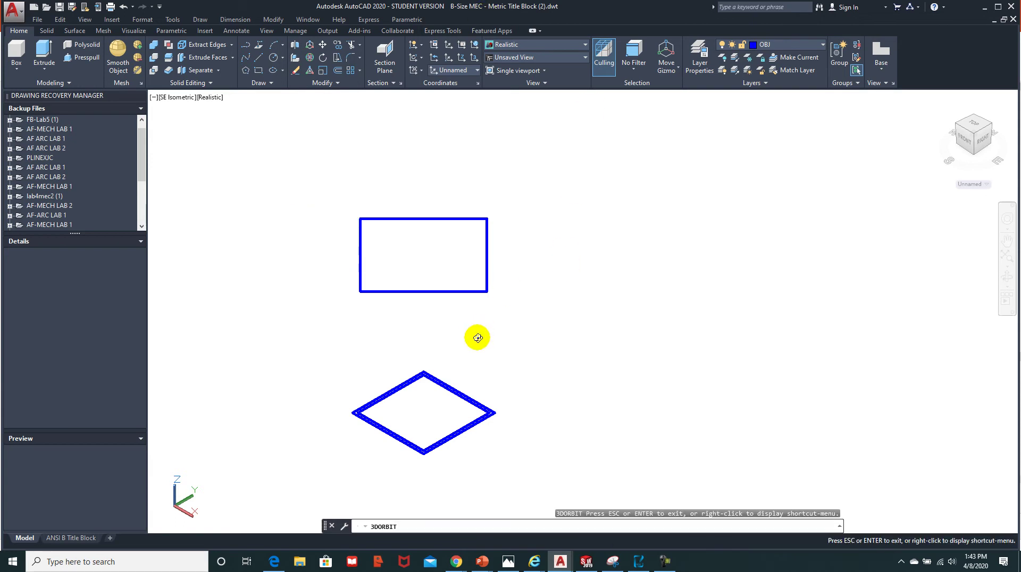
middle_click_drag(472, 351, 491, 317)
left_click_drag(456, 339, 488, 307)
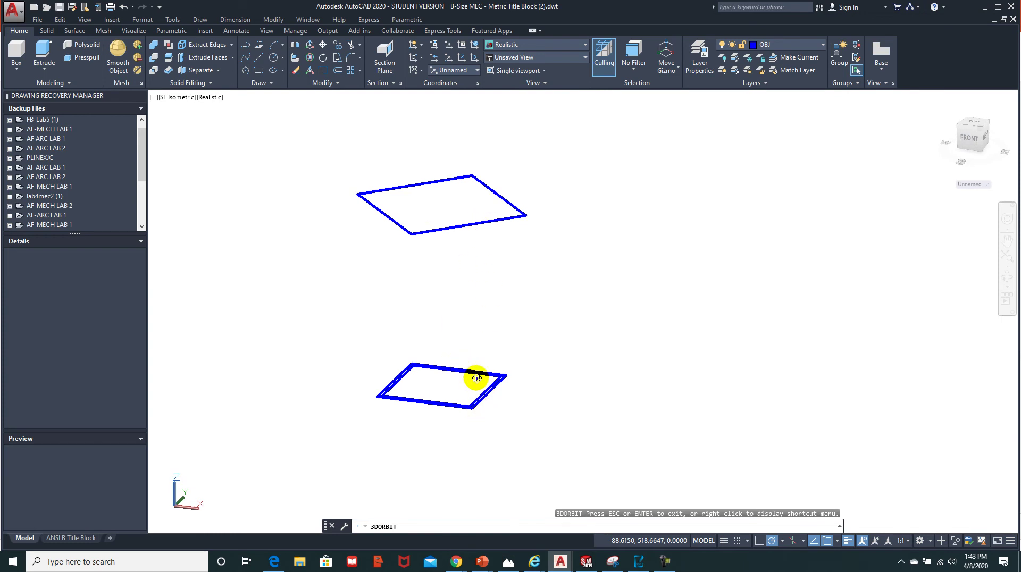
left_click_drag(548, 305, 508, 315)
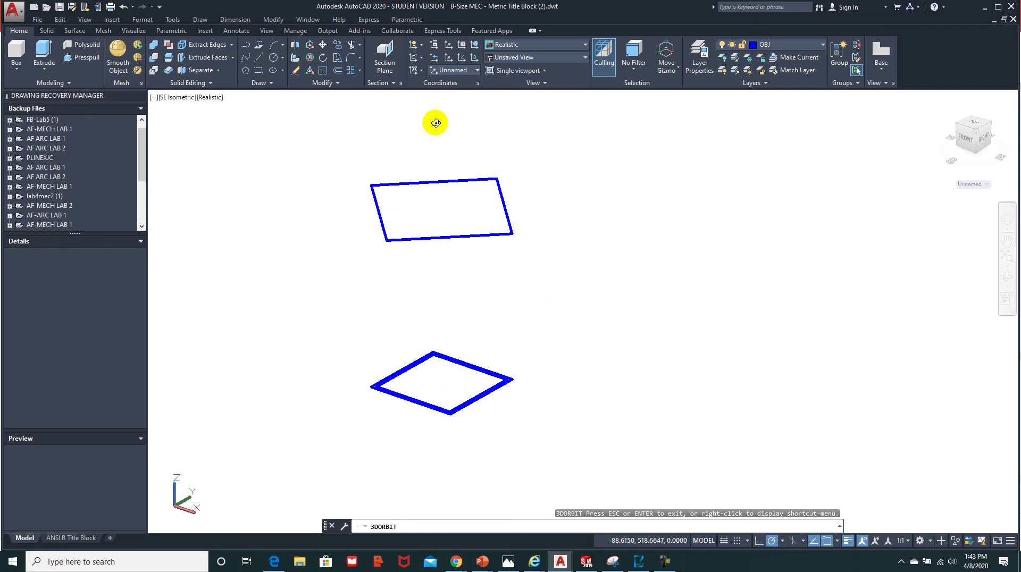
key("Escape")
middle_click_drag(524, 316, 482, 363)
key("Escape")
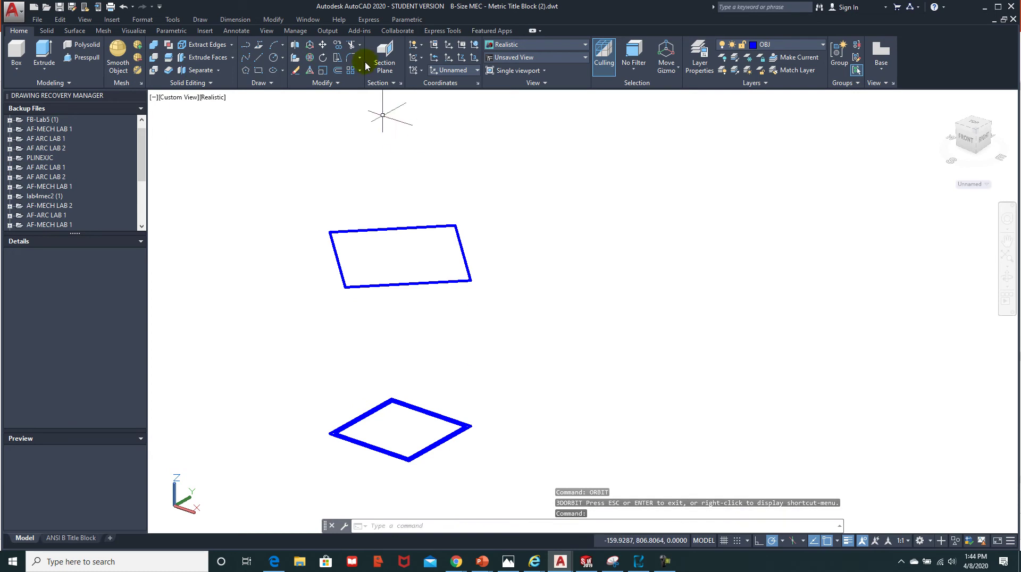
Step: Raise the inner of the two base squares 300 mm along the Z axis with 3D Move
left_click(310, 46)
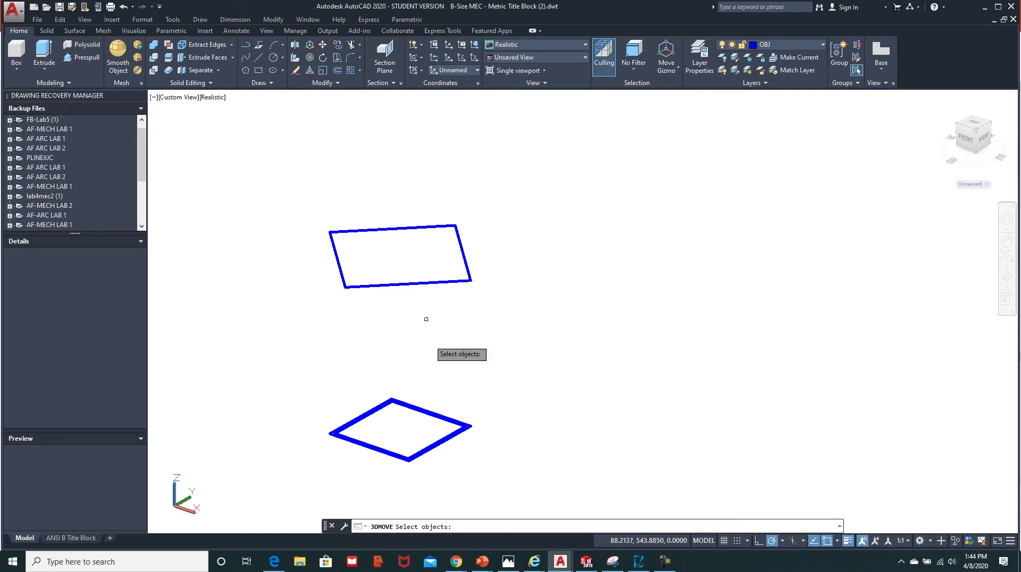
left_click(412, 421)
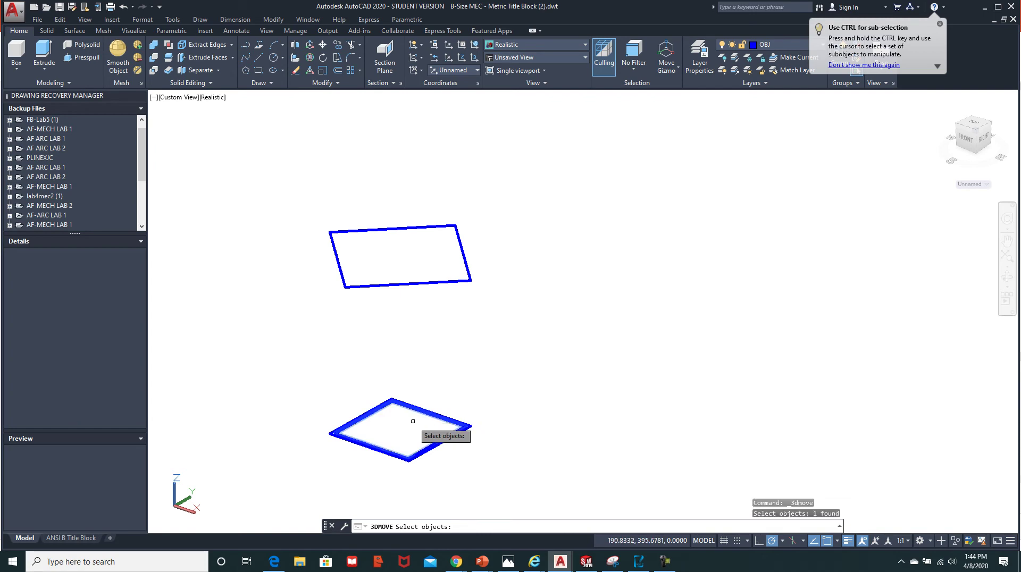
key("Return")
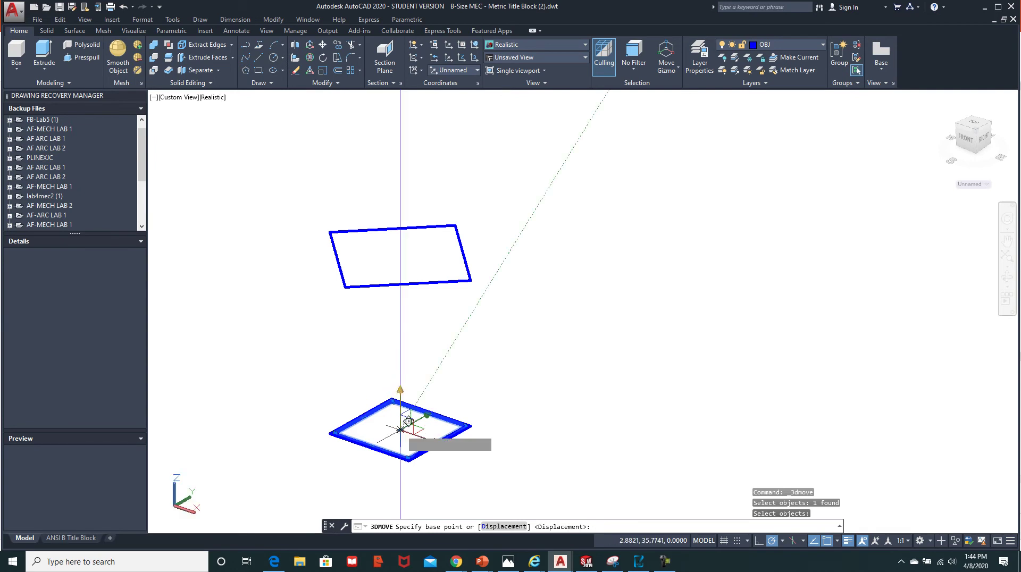
left_click(408, 422)
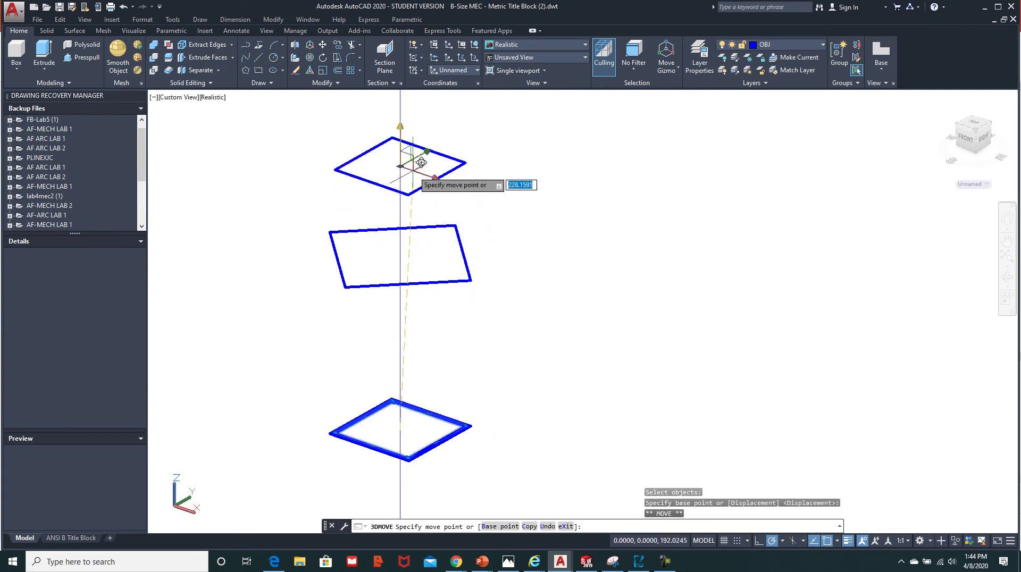
middle_click_drag(418, 159, 414, 209)
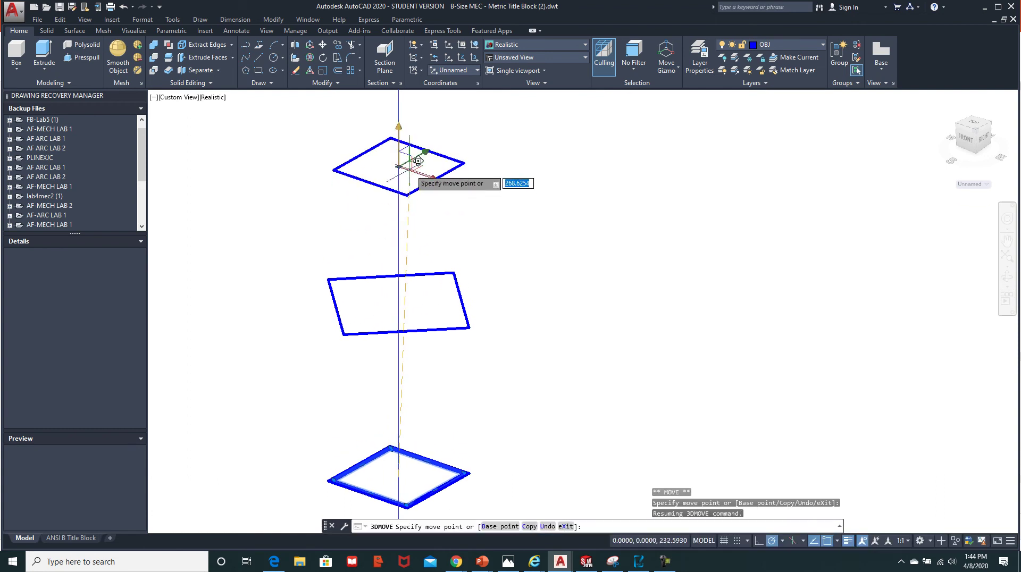
type("30")
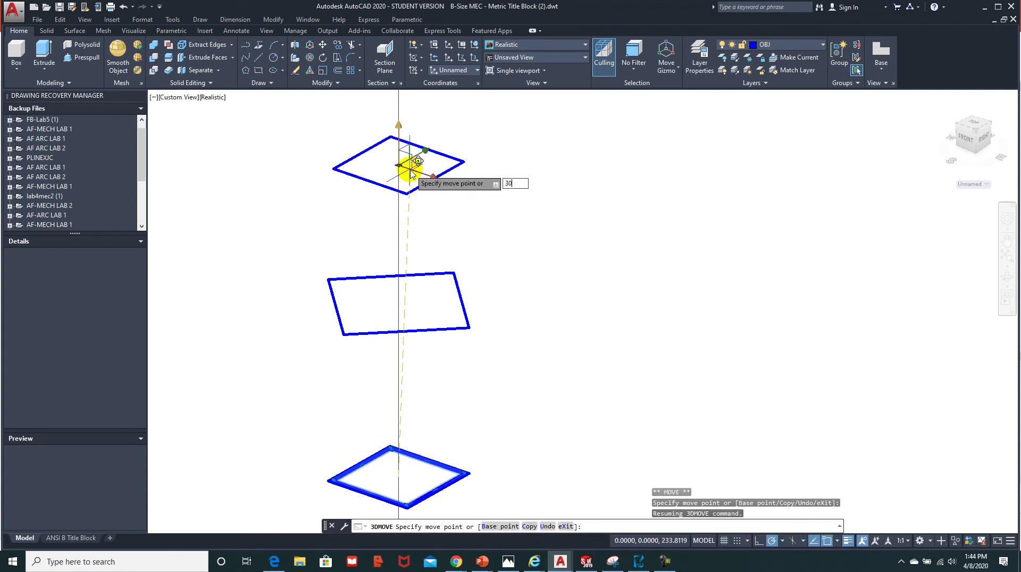
type("0")
key("Return")
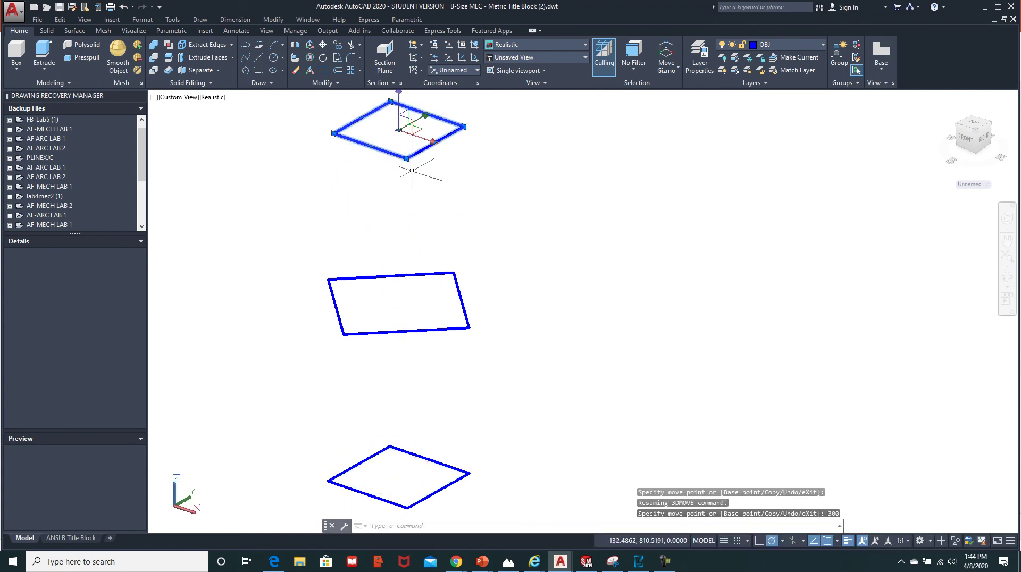
key("Escape")
key("Escape")
scroll(541, 319, "down", 2)
middle_click_drag(557, 346, 456, 353)
middle_click_drag(506, 374, 486, 366, "shift")
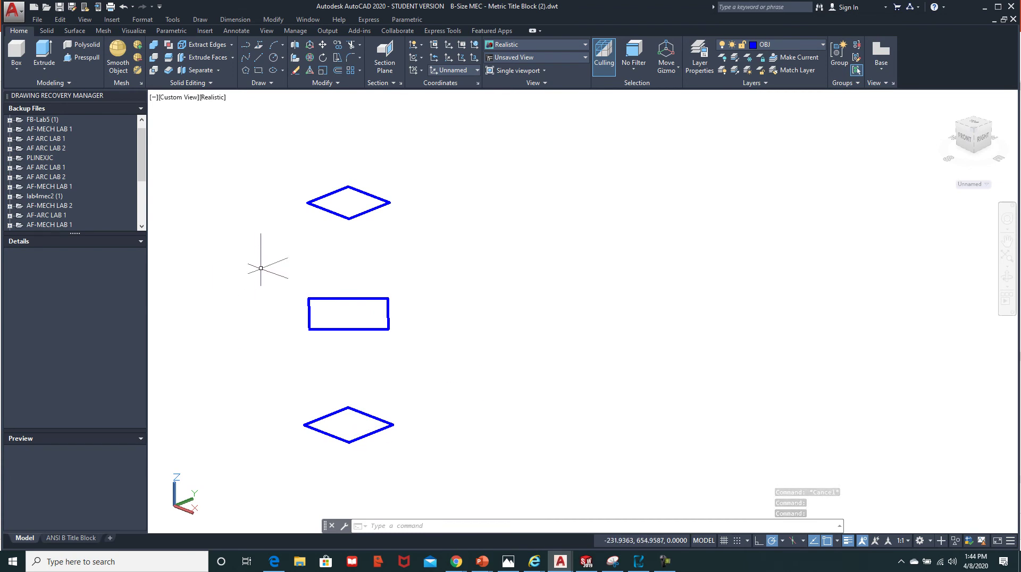
left_click(21, 71)
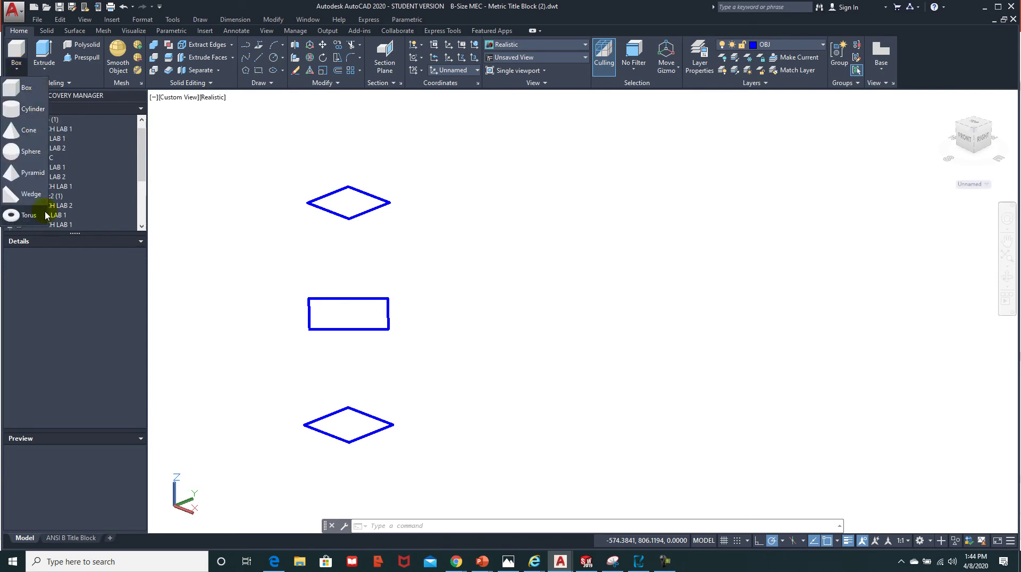
left_click(44, 69)
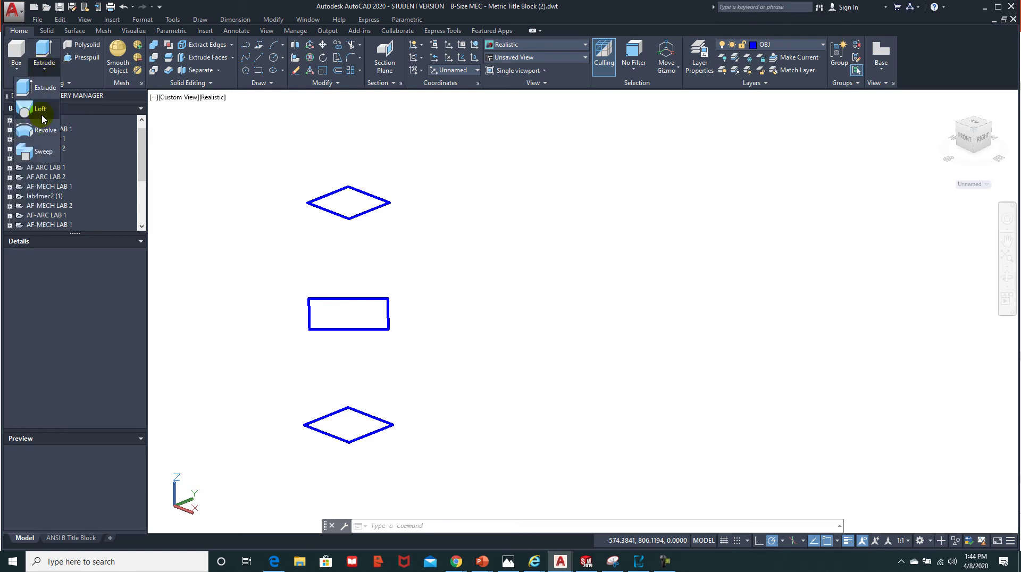
key("Escape")
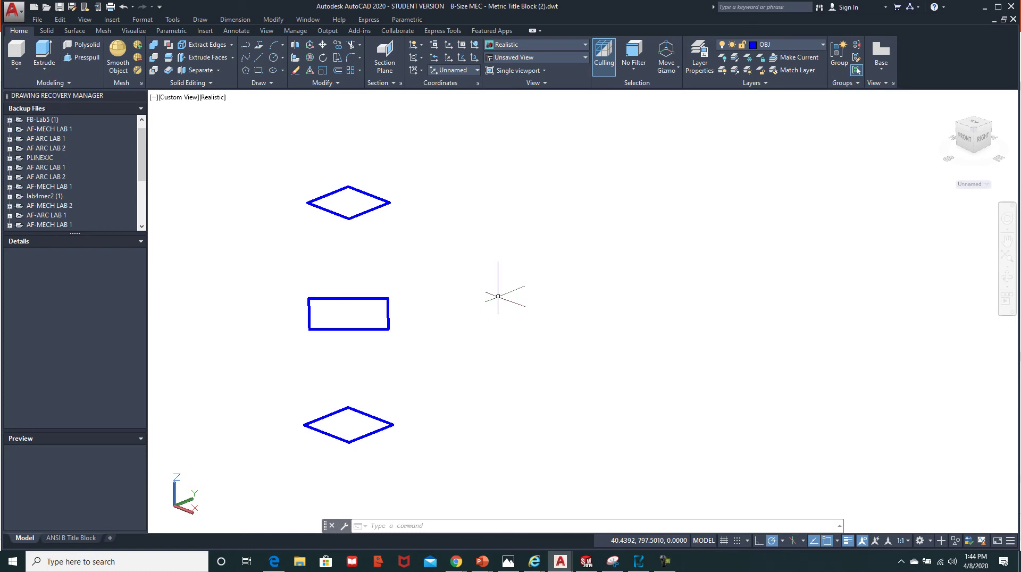
Step: Display the AutoCAD Layers toolbar
left_click(179, 21)
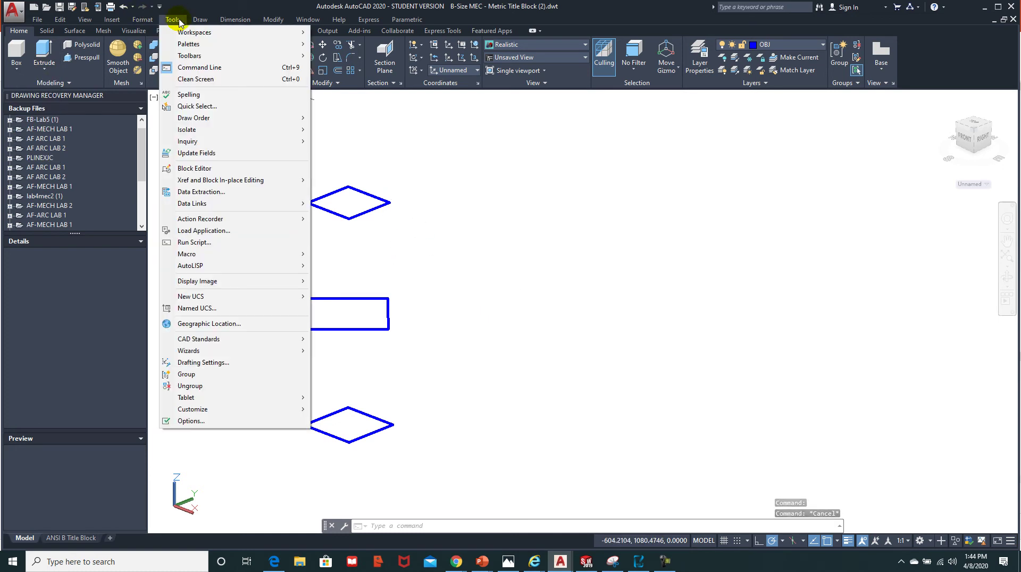
mouse_move(184, 56)
mouse_move(342, 62)
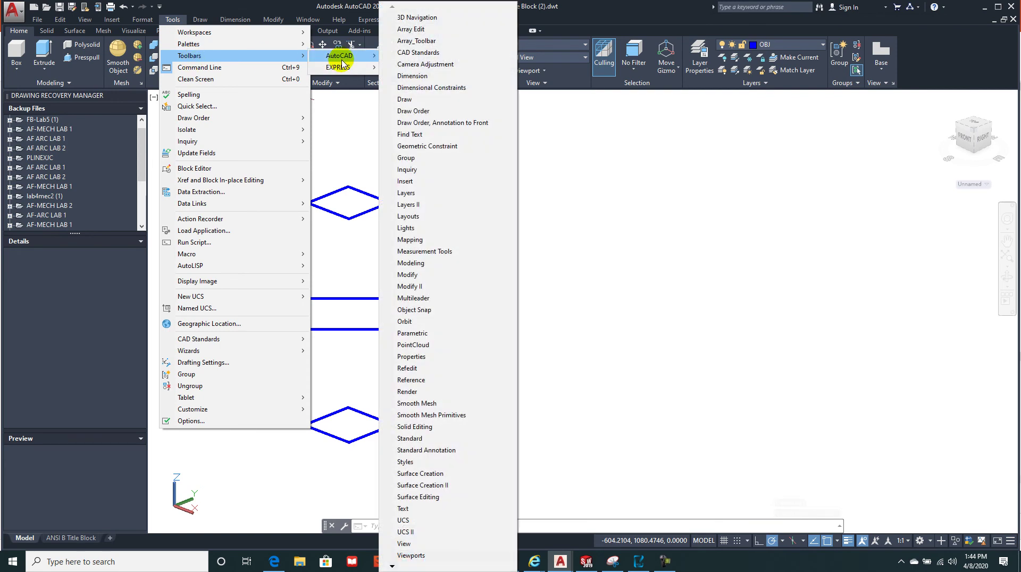
left_click(408, 193)
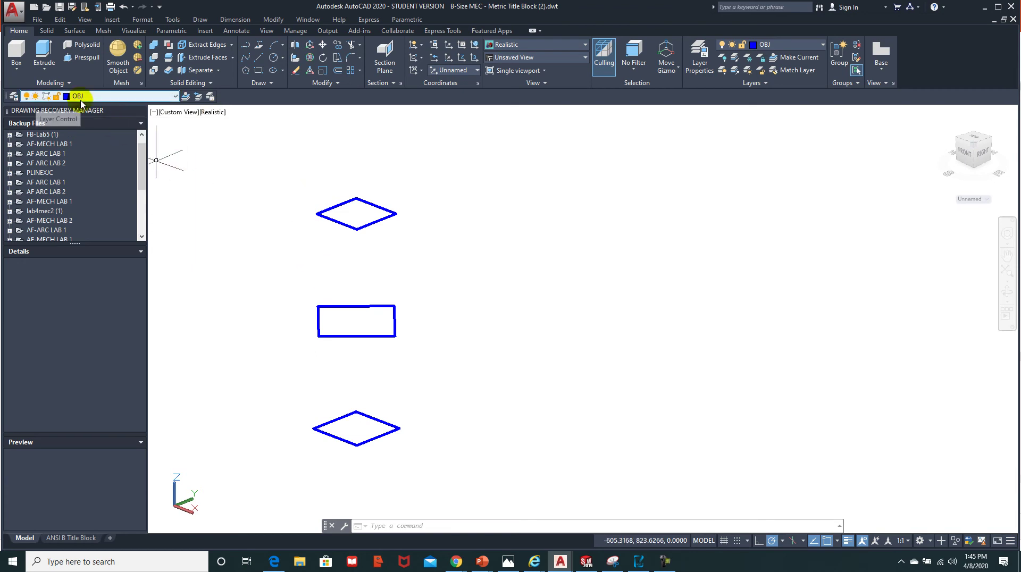
Step: Display the AutoCAD Properties toolbar
left_click(168, 21)
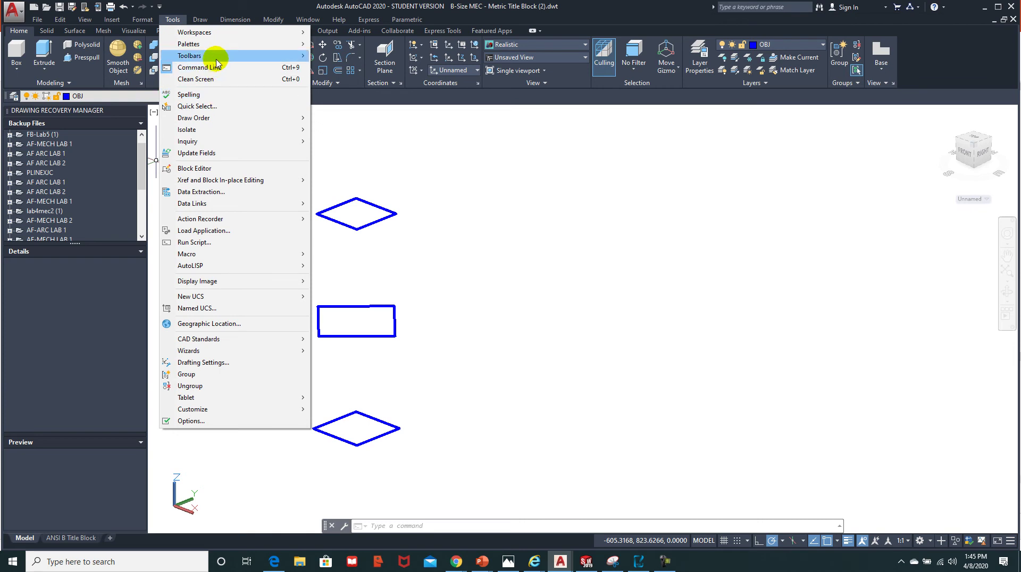
mouse_move(216, 58)
mouse_move(323, 58)
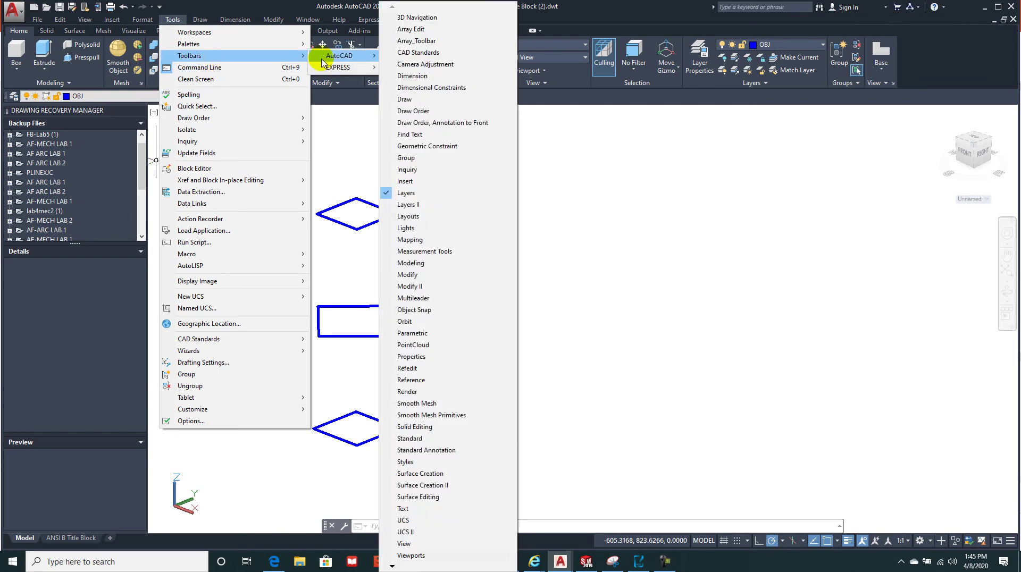
left_click(413, 357)
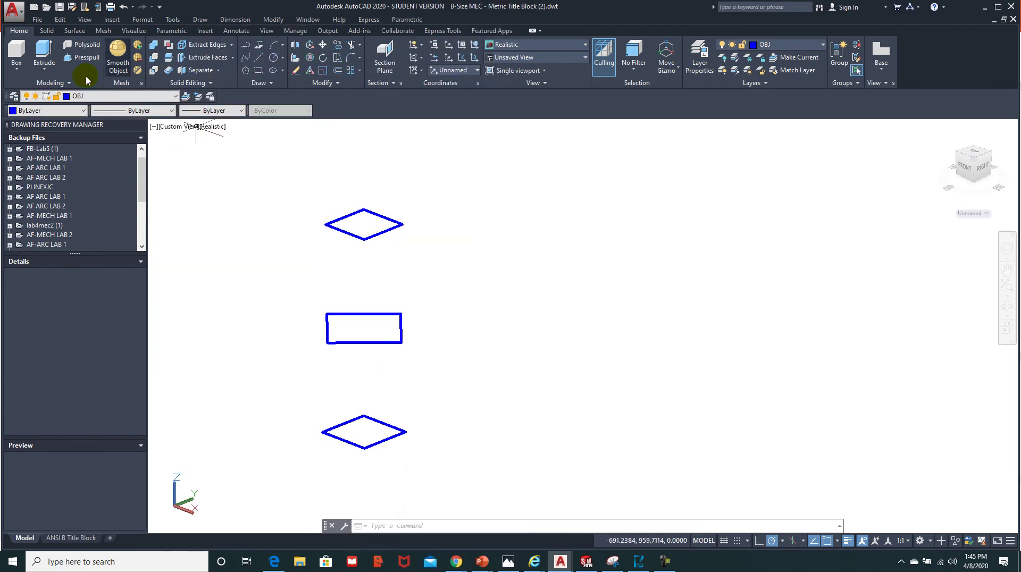
Step: Create a new layer named 3D and assign it magenta, index color 210
left_click(176, 97)
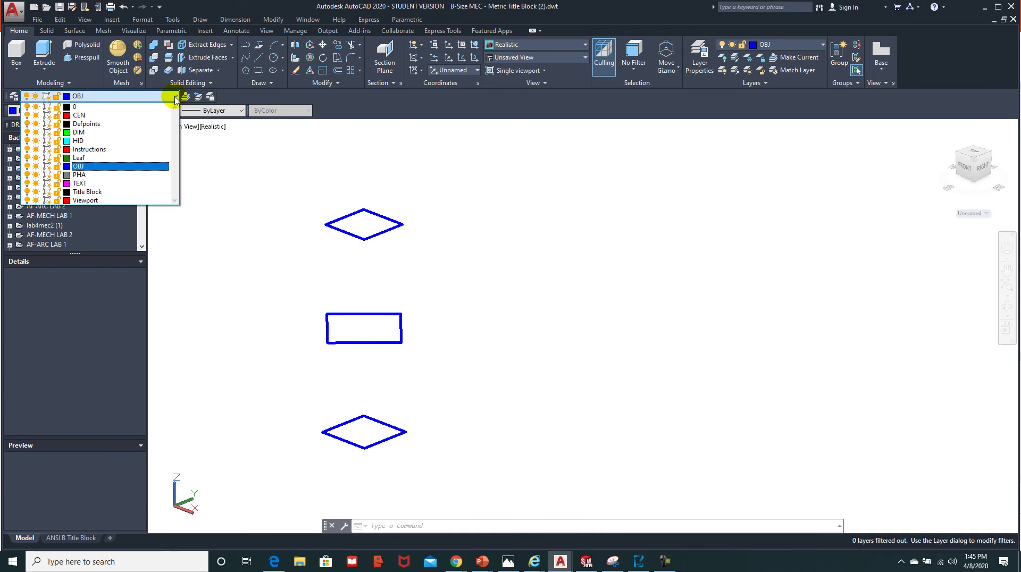
left_click(176, 98)
left_click(14, 96)
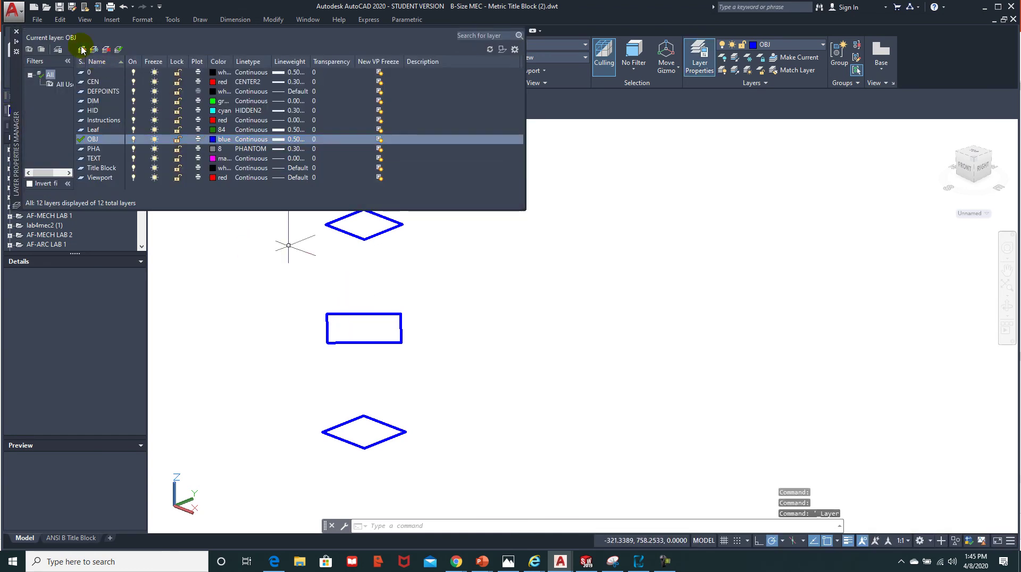
left_click(81, 50)
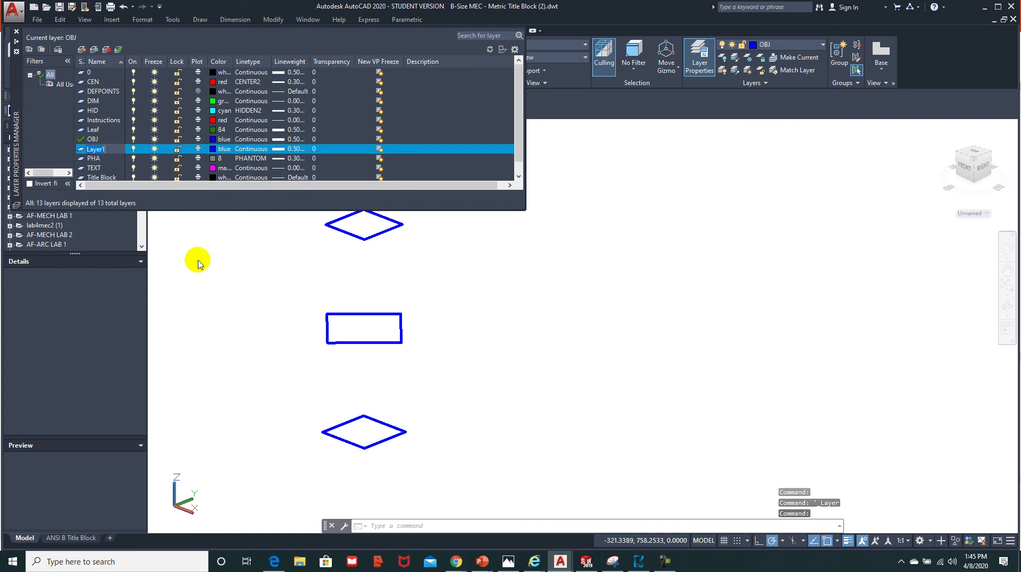
type("3")
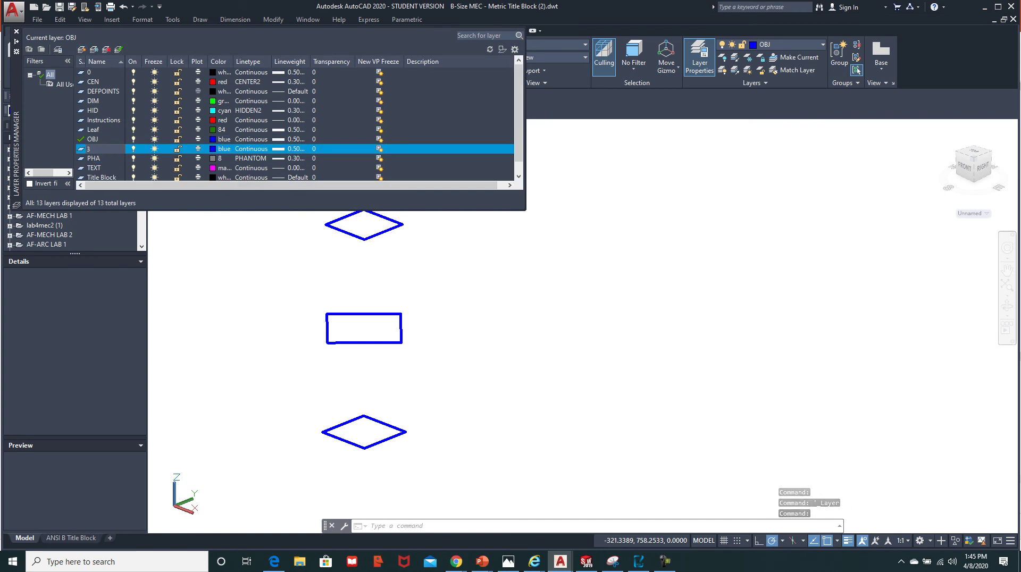
left_click(211, 150)
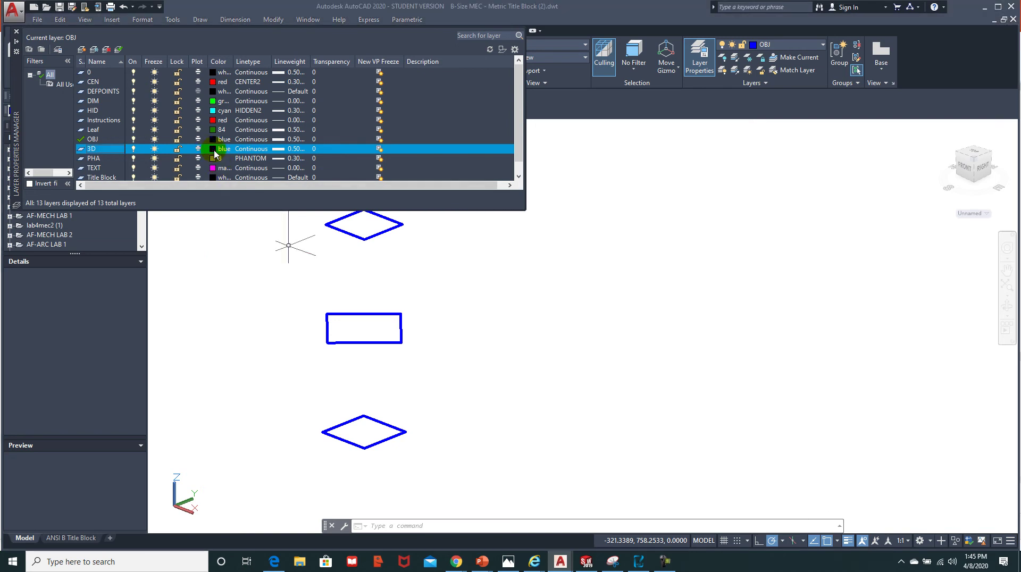
left_click(215, 154)
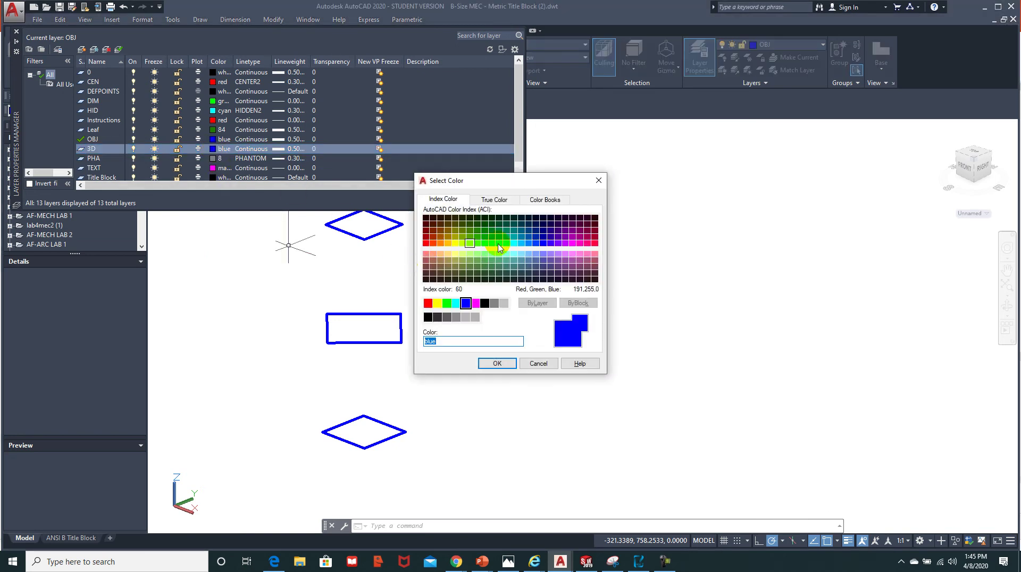
left_click(574, 245)
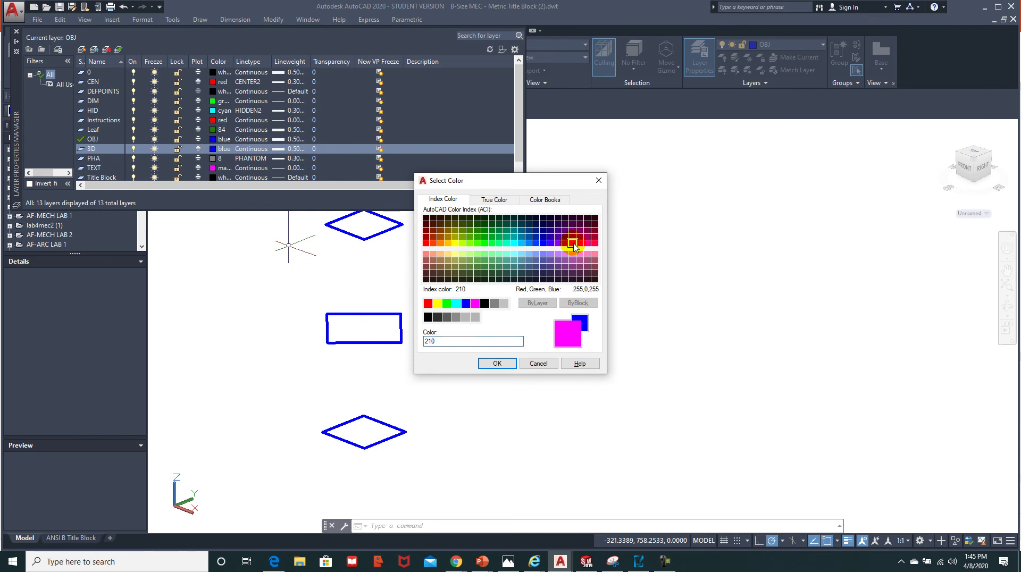
left_click(496, 364)
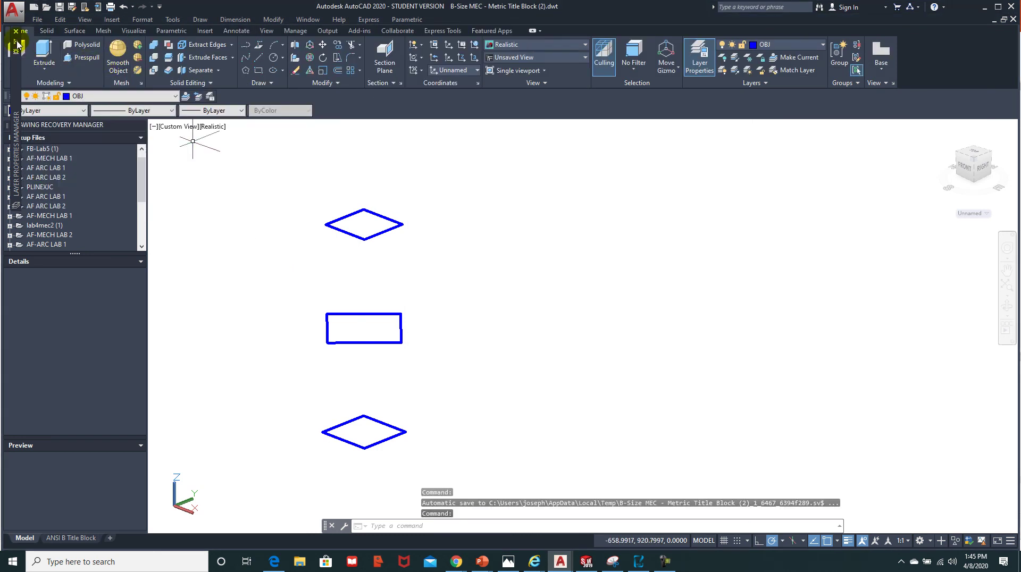
Step: Make the 3D layer current and close the layer manager
mouse_move(18, 45)
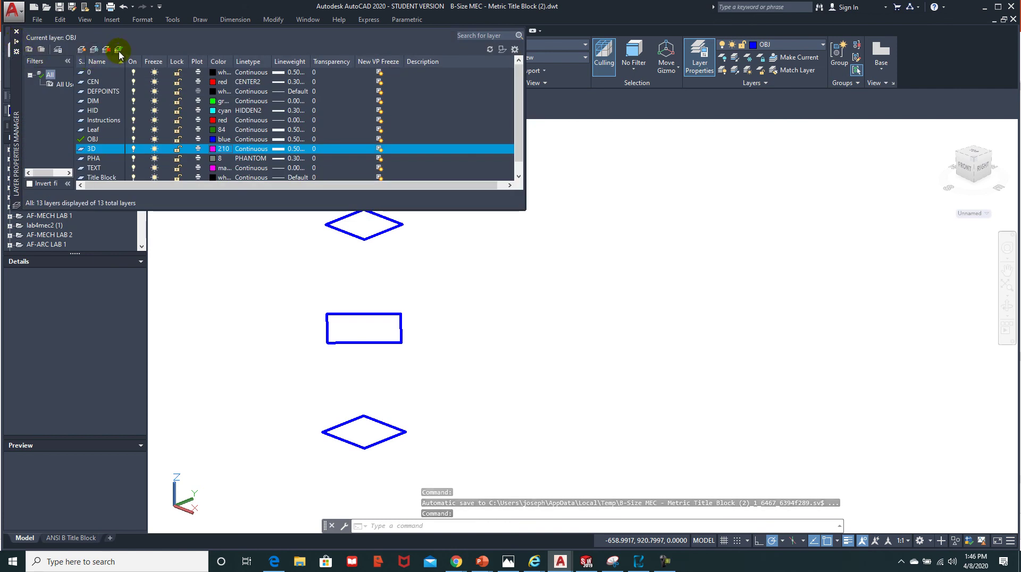
left_click(119, 50)
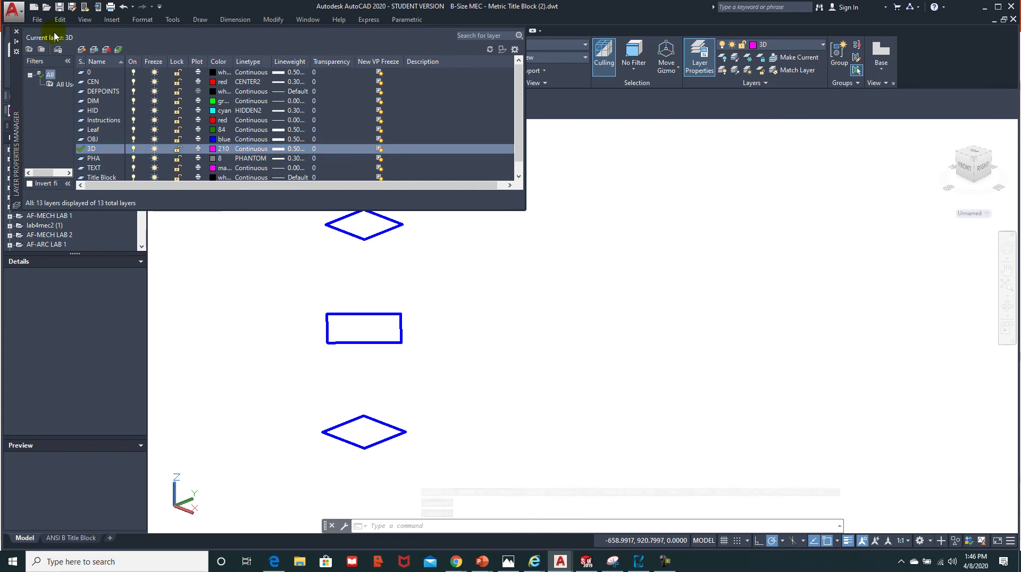
left_click(16, 32)
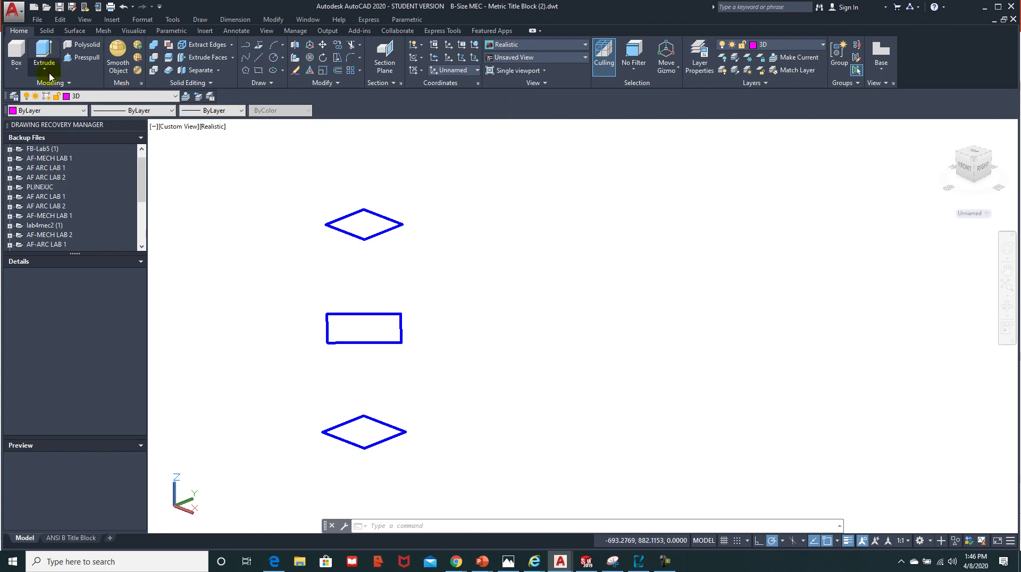
Step: Loft a solid through the three squares from the lowest to the highest, using cross sections only
left_click(49, 74)
left_click(40, 112)
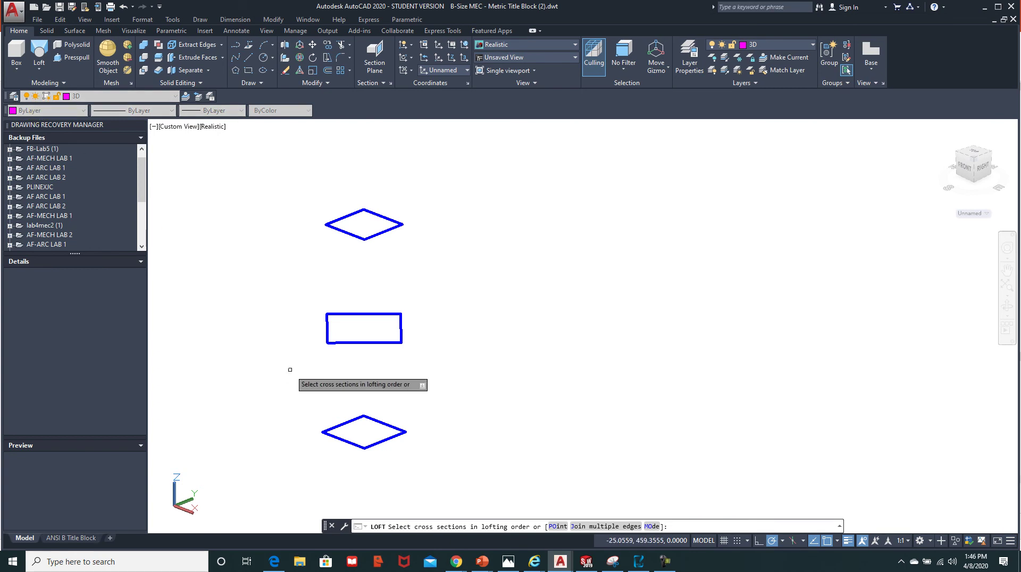
left_click(343, 441)
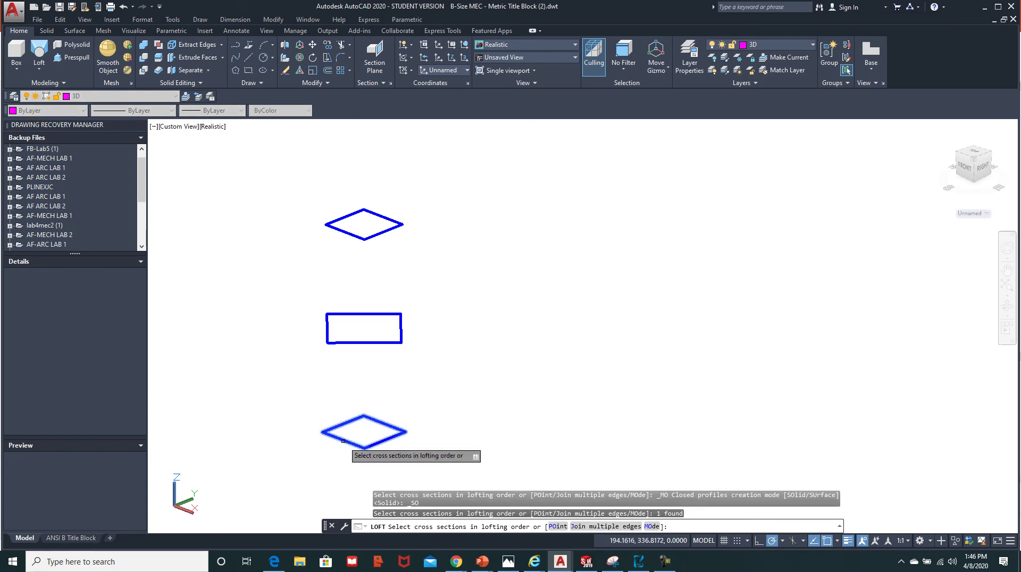
left_click(358, 341)
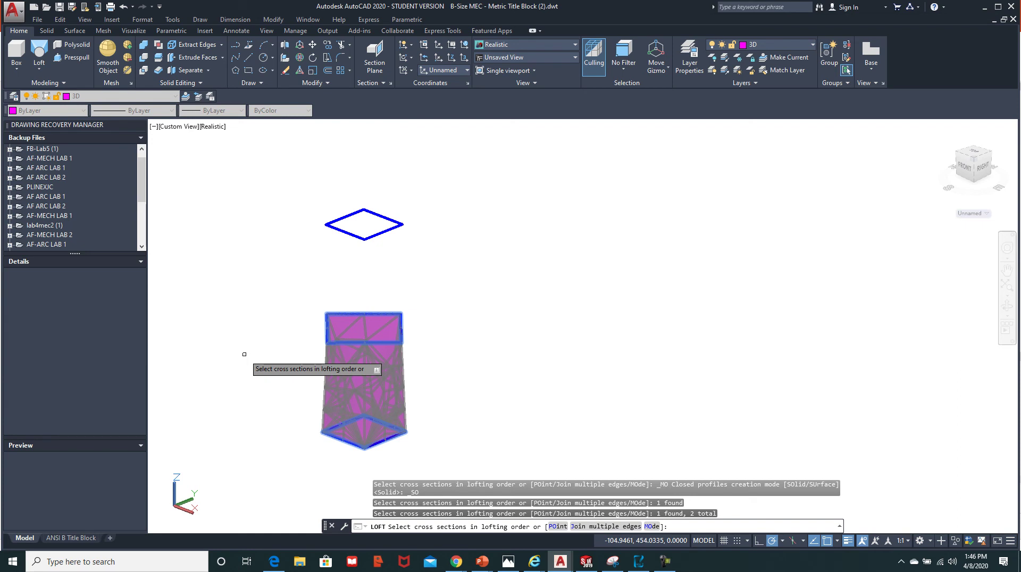
left_click(377, 233)
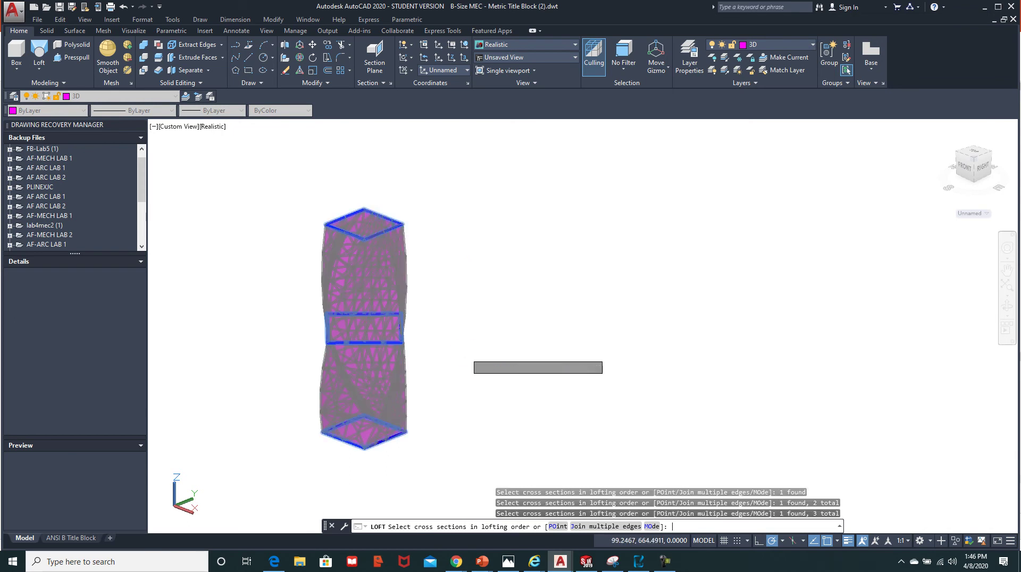
right_click(465, 353)
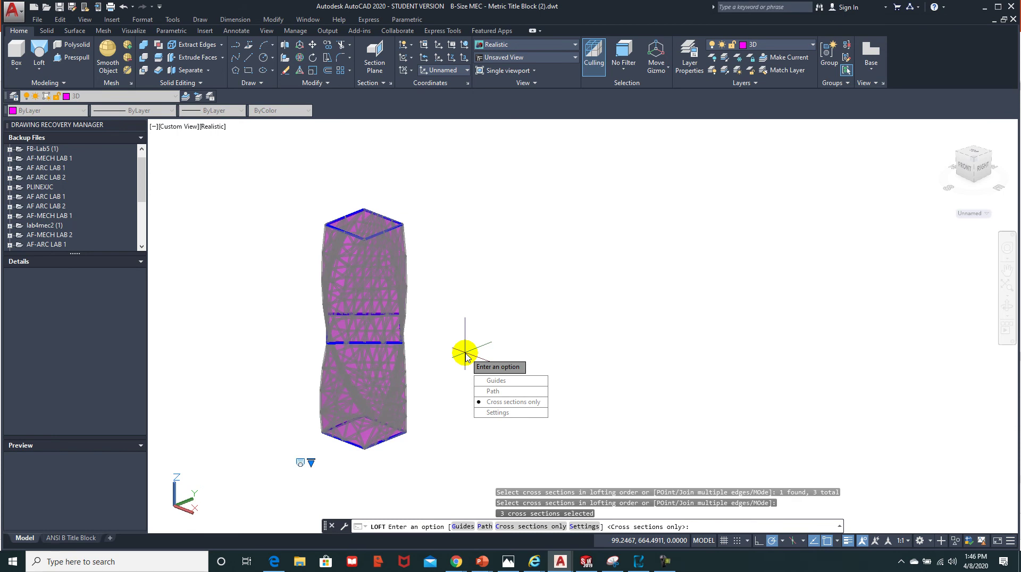
key("Return")
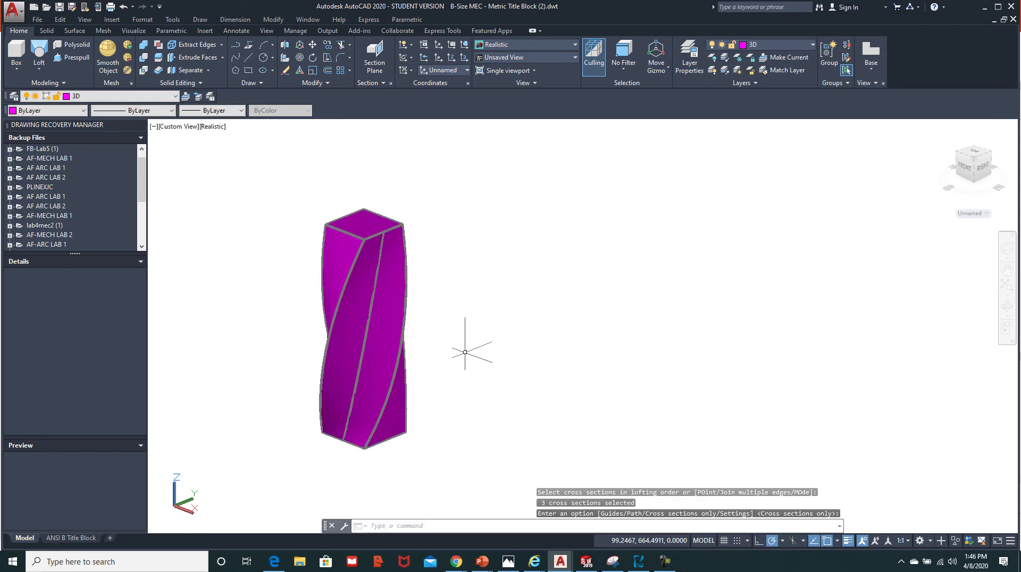
Step: Apply the Conceptual visual style and orbit the lofted vase to view it from near the front
left_click(218, 128)
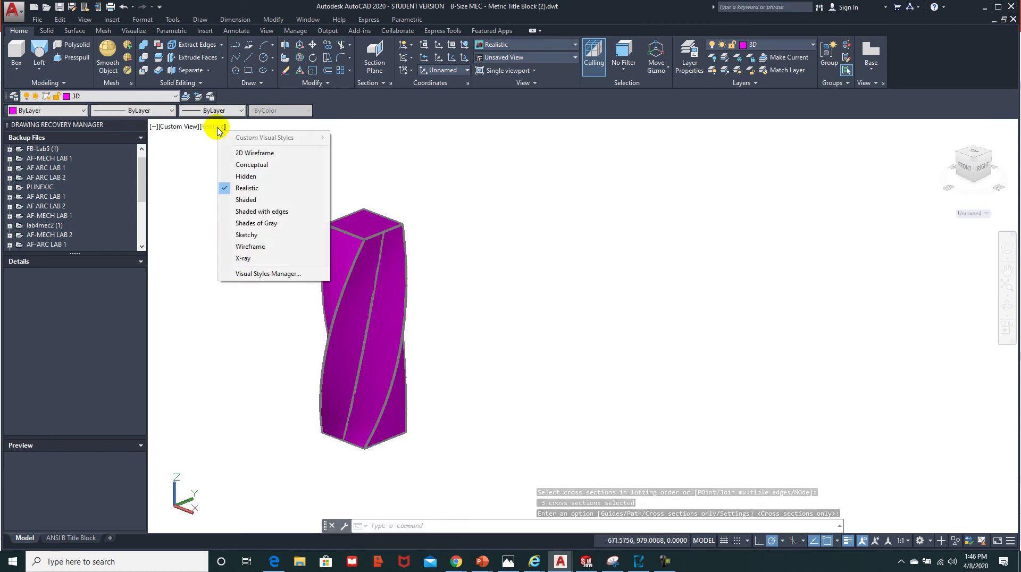
left_click(250, 166)
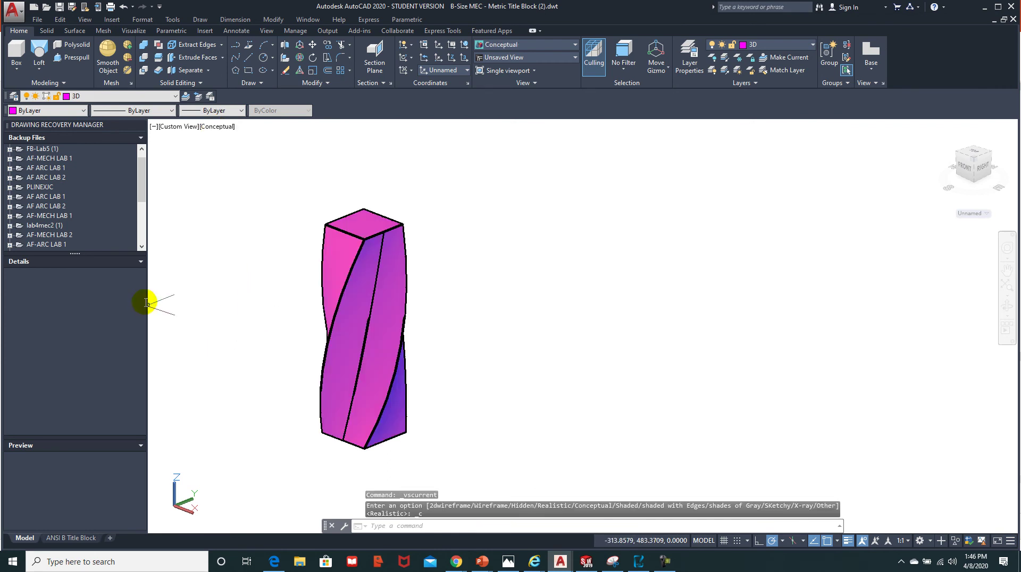
middle_click_drag(246, 291, 326, 315, "shift")
left_click(301, 324)
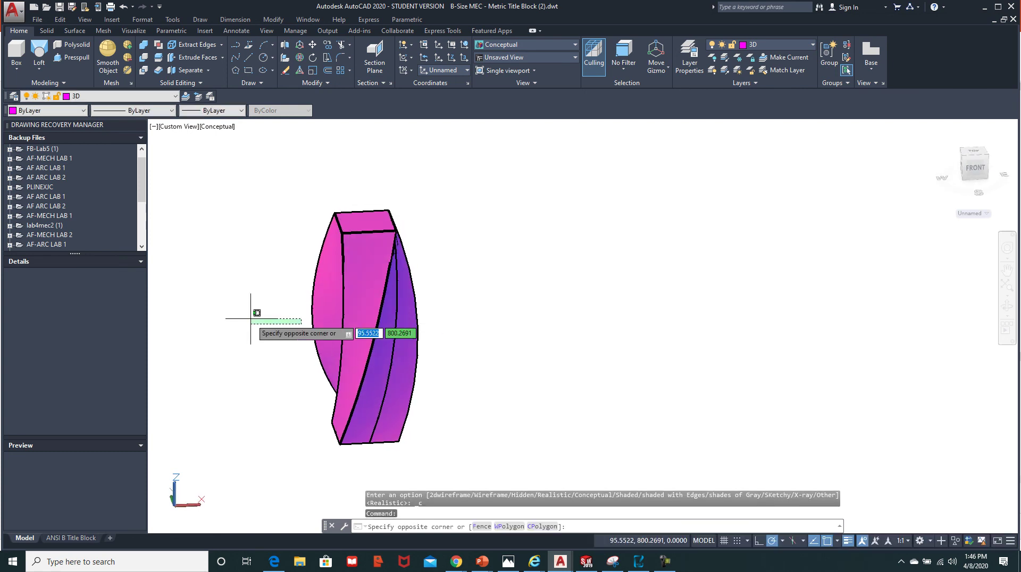
key("Escape")
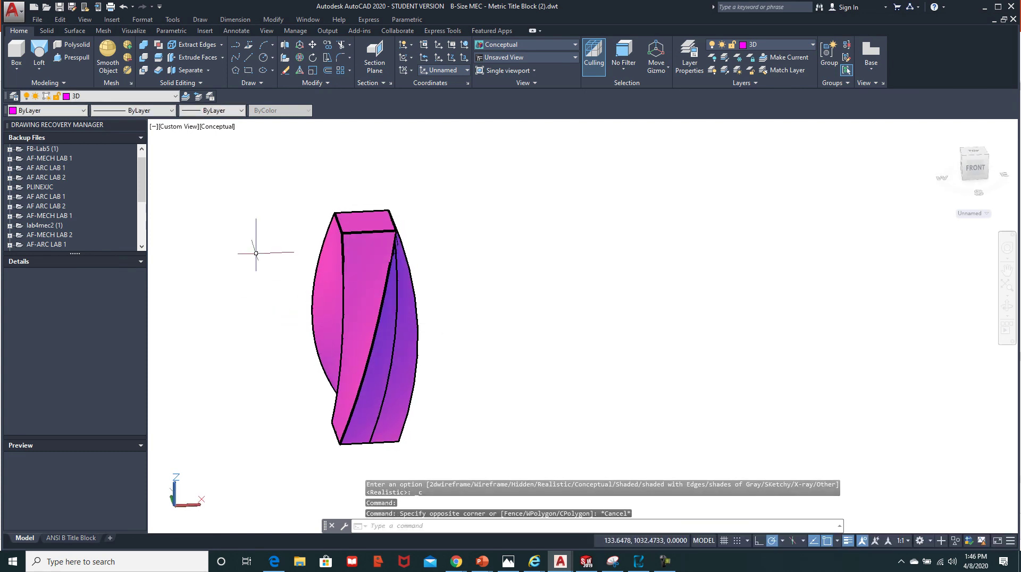
Step: Move the lofted vase solid freehand in the positive X direction, well clear of its original position
left_click(261, 216)
type("move")
key("Return")
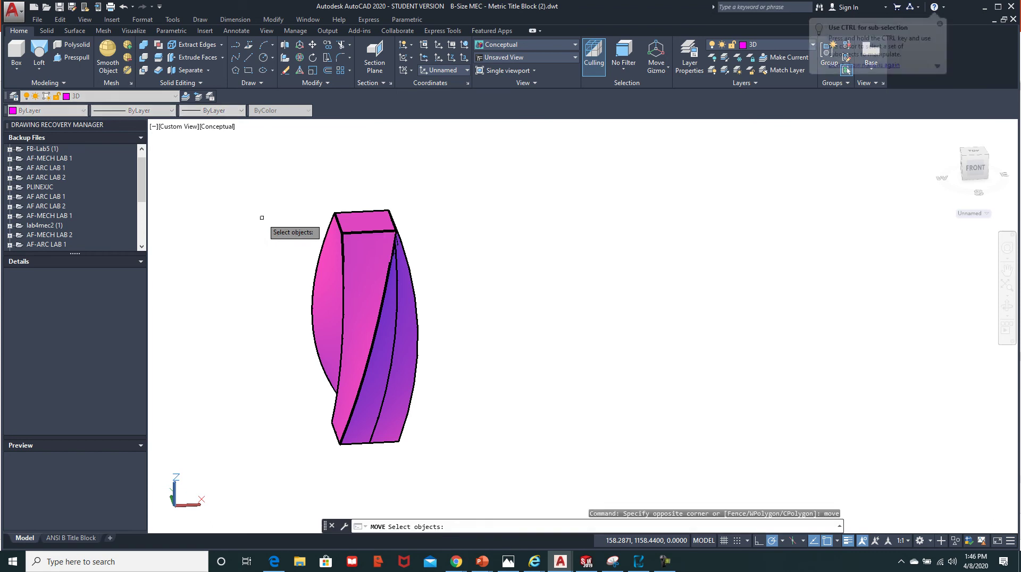
left_click(324, 301)
key("Return")
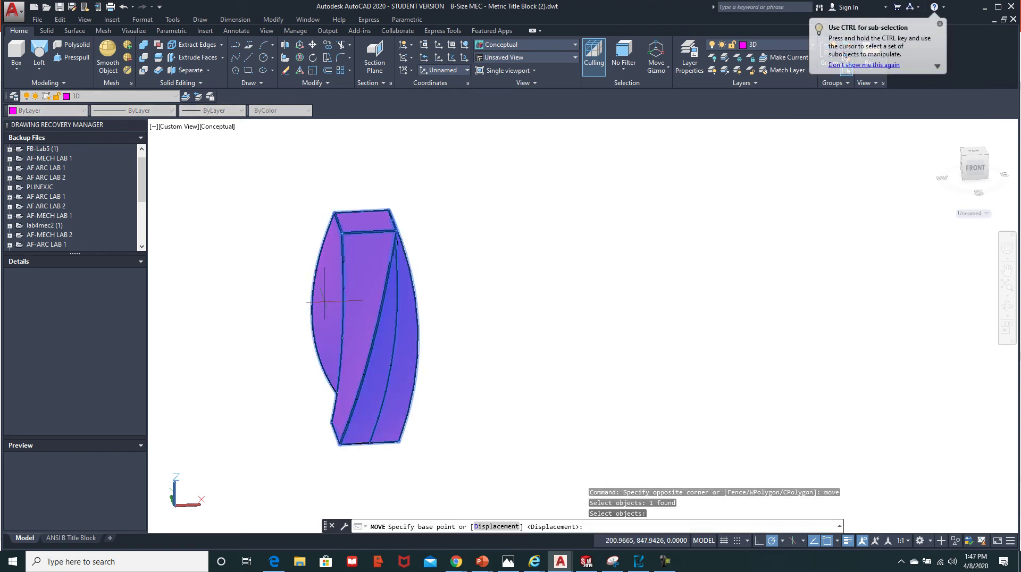
left_click(324, 302)
left_click(544, 302)
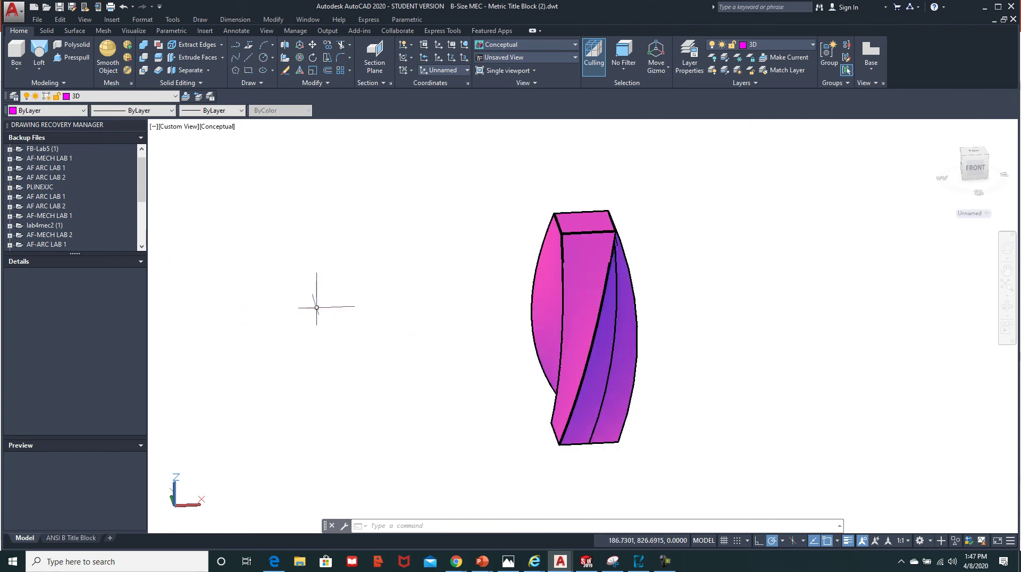
middle_click_drag(529, 337, 303, 337)
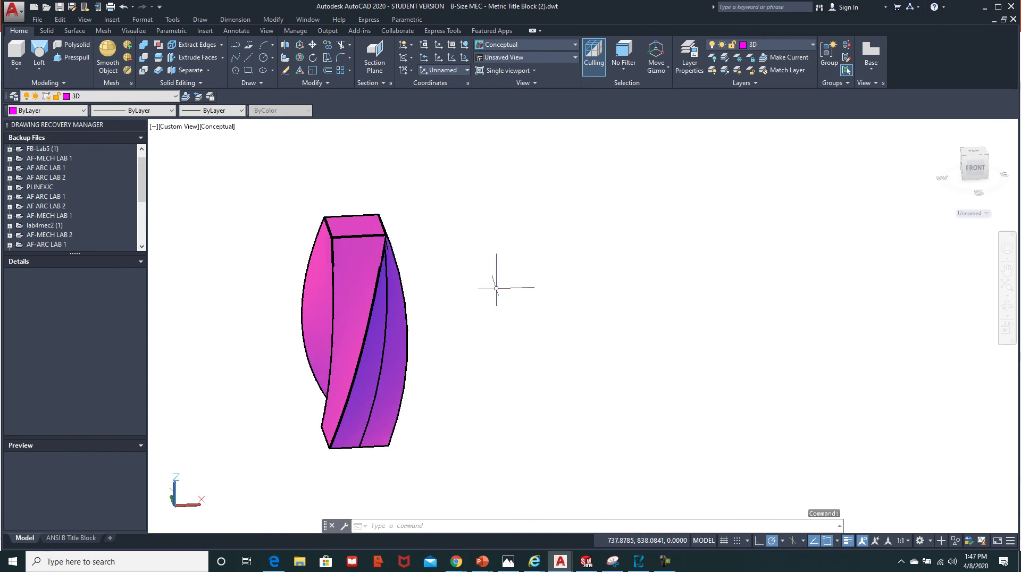
key("Escape")
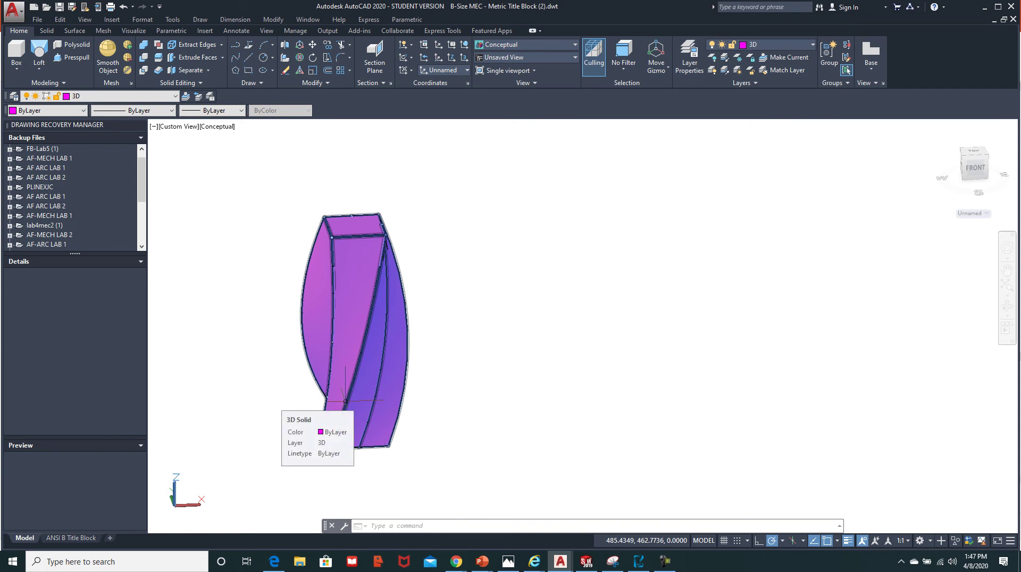
Step: Set a three-point UCS on the vase's bottom face, with its origin at one corner and X and Y along the adjoining edges
middle_click_drag(316, 452, 360, 335, "shift")
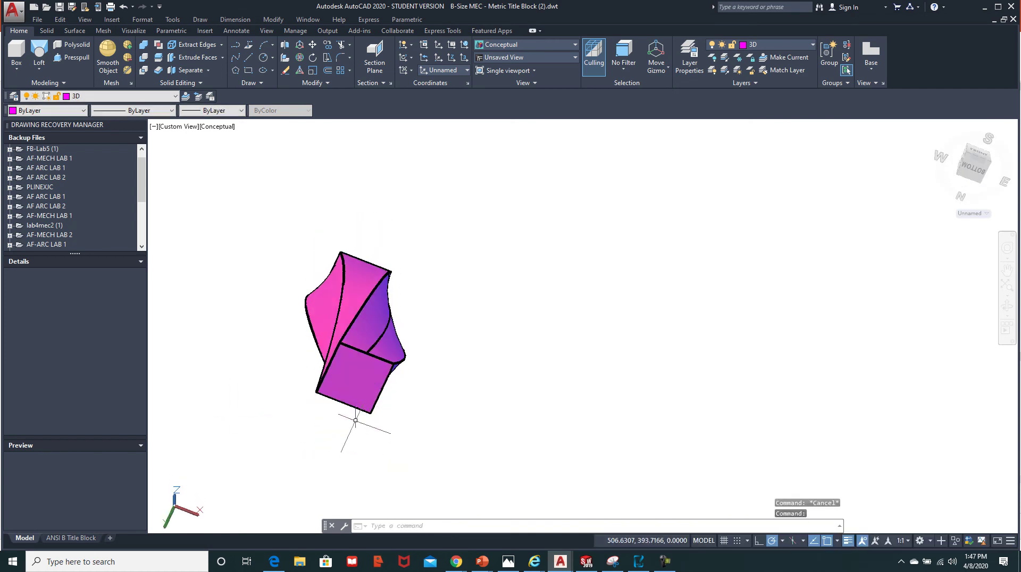
scroll(351, 415, "up", 5)
mouse_move(309, 380)
middle_mouse_down("shift")
mouse_move(312, 358)
mouse_move(327, 381)
middle_mouse_up("shift")
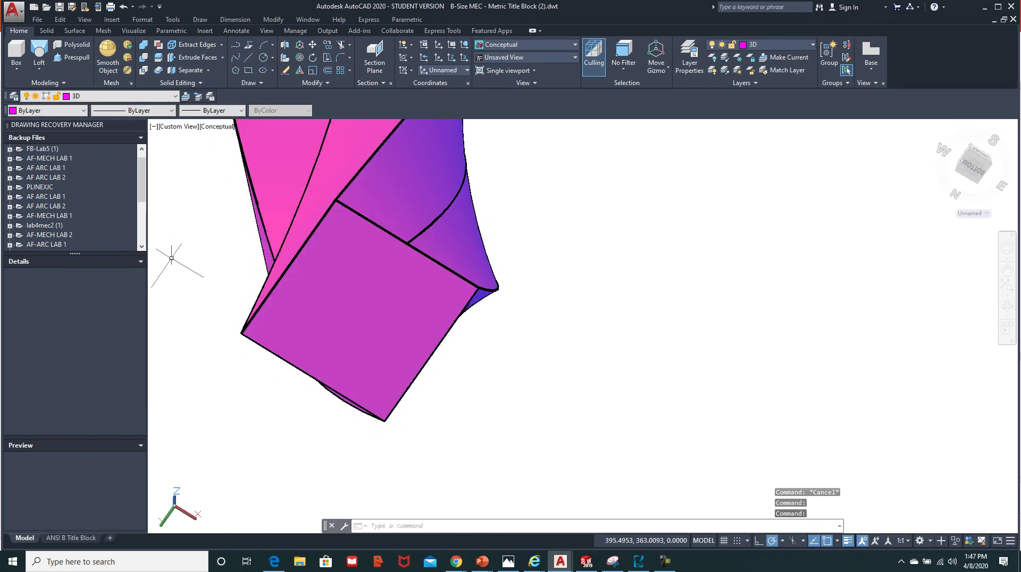
key("Escape")
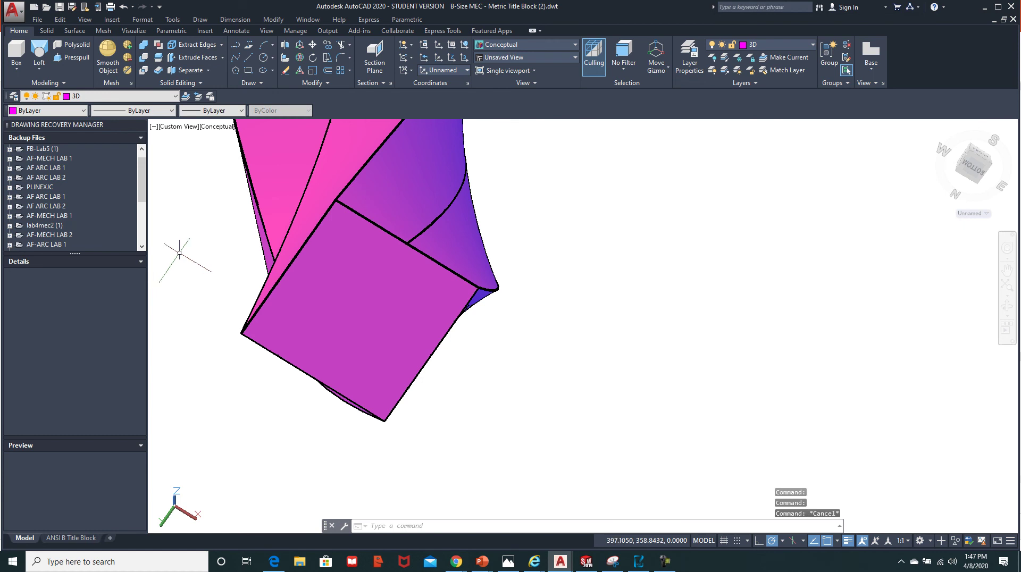
left_click(464, 57)
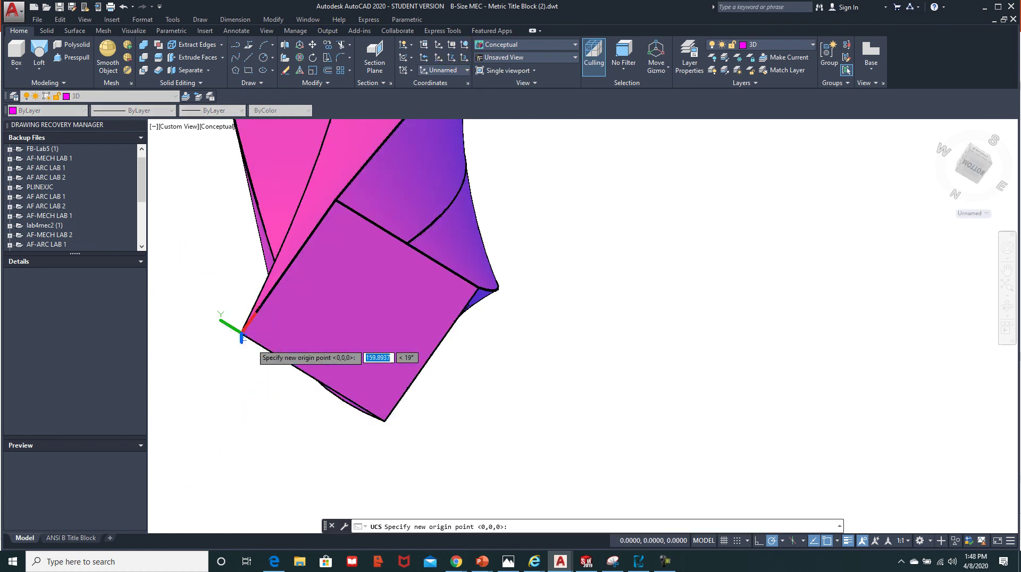
left_click(243, 334)
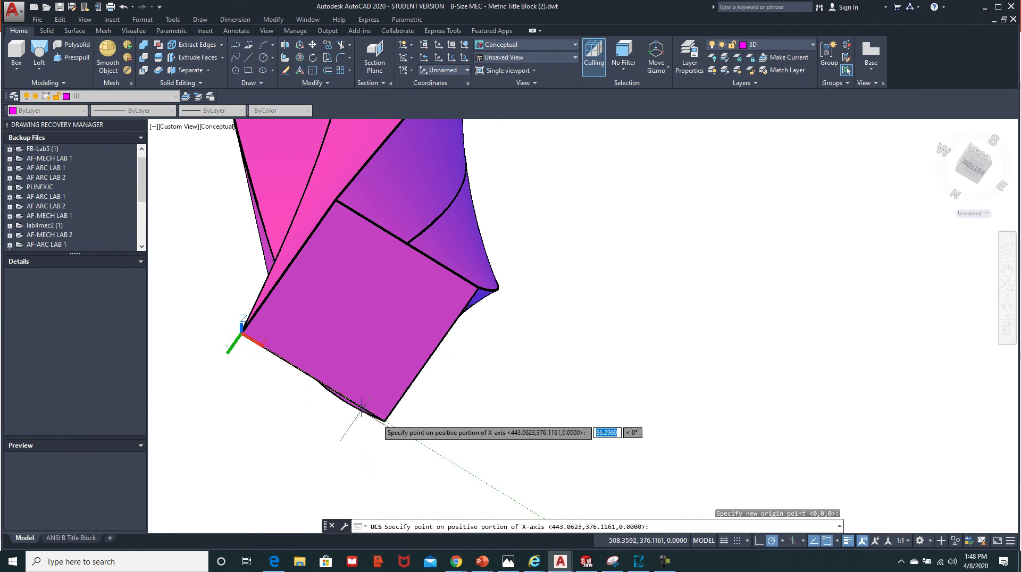
left_click(384, 421)
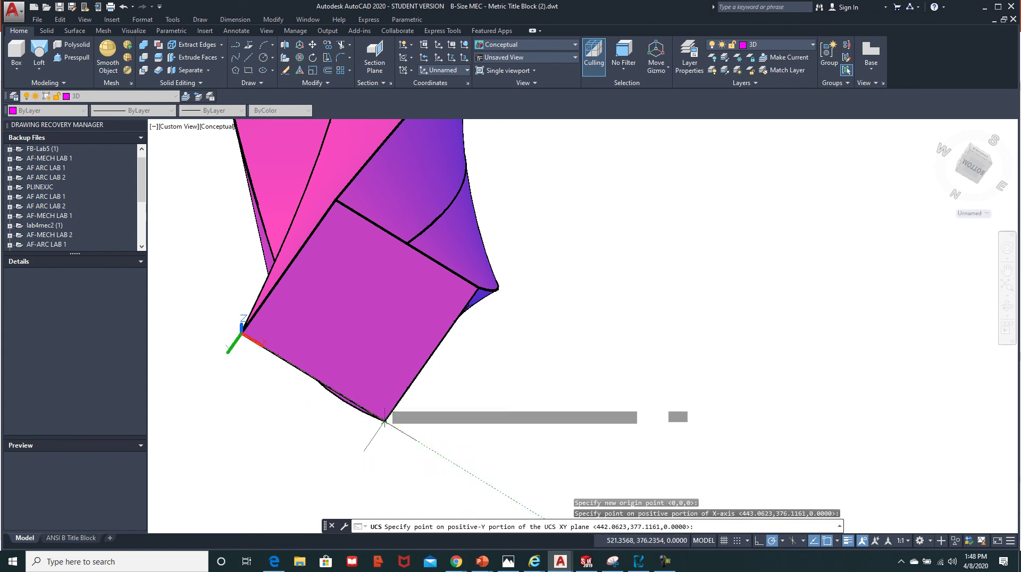
left_click(336, 200)
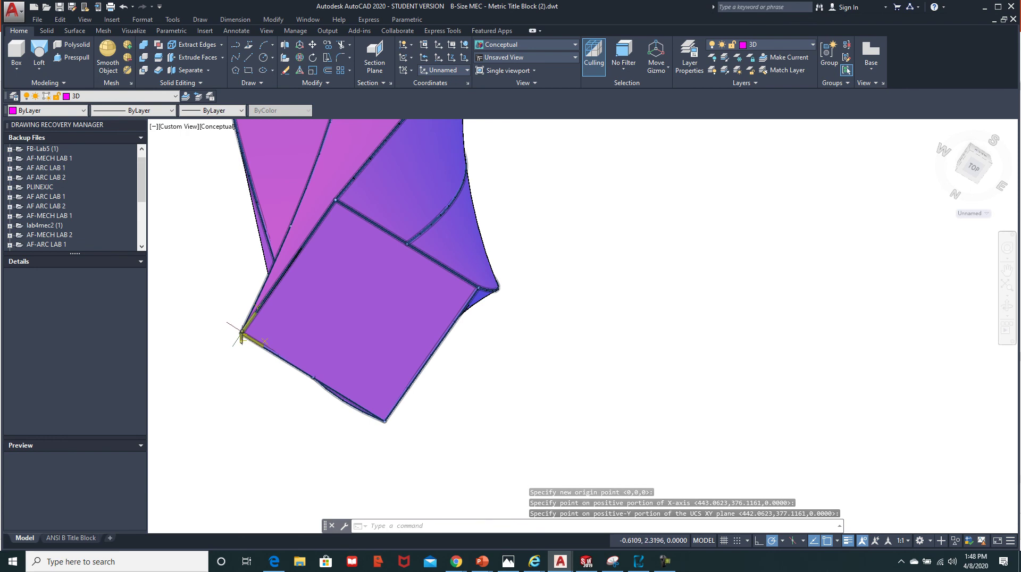
key("Return")
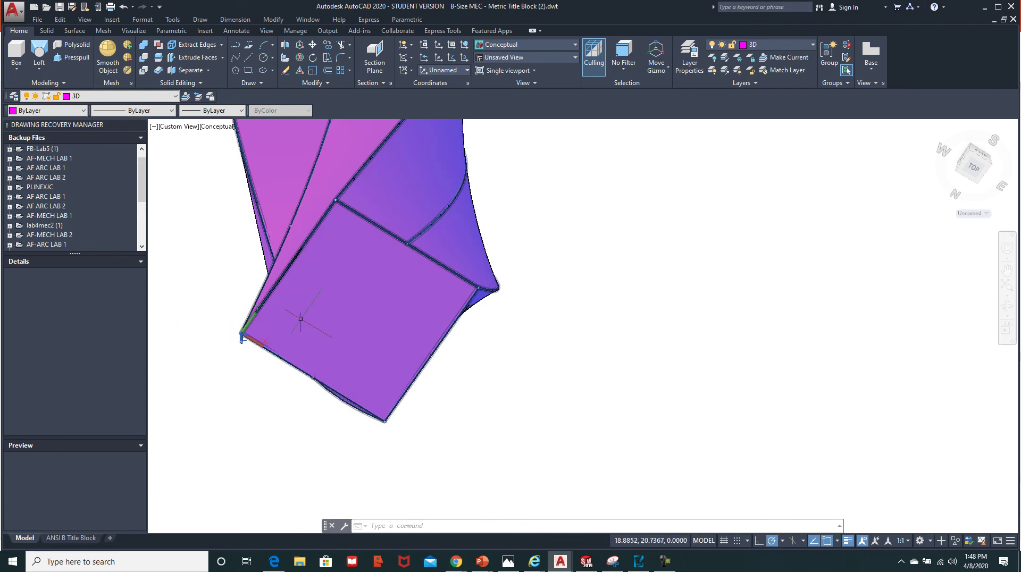
key("Escape")
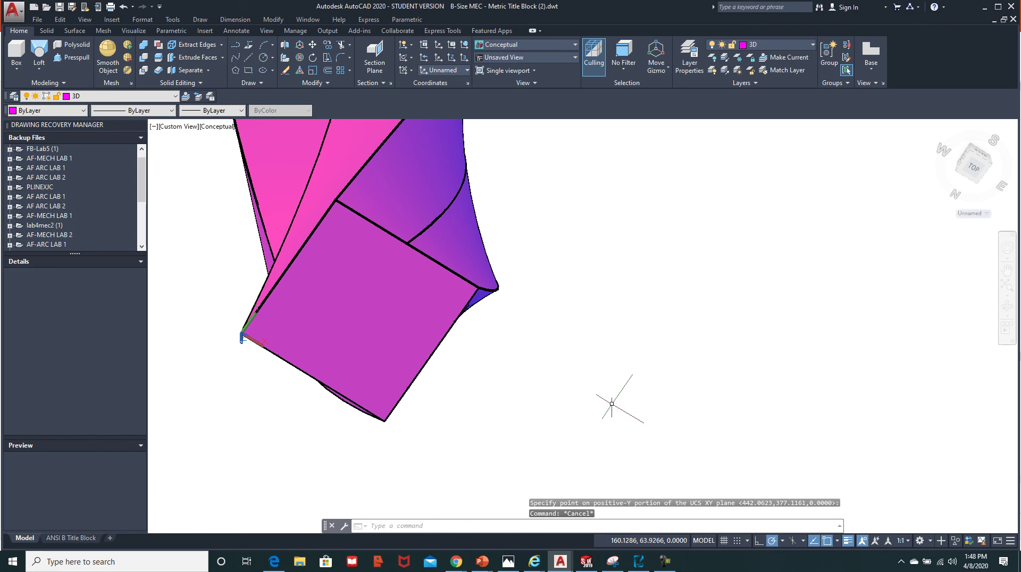
Step: Make the TEXT layer current
left_click(176, 98)
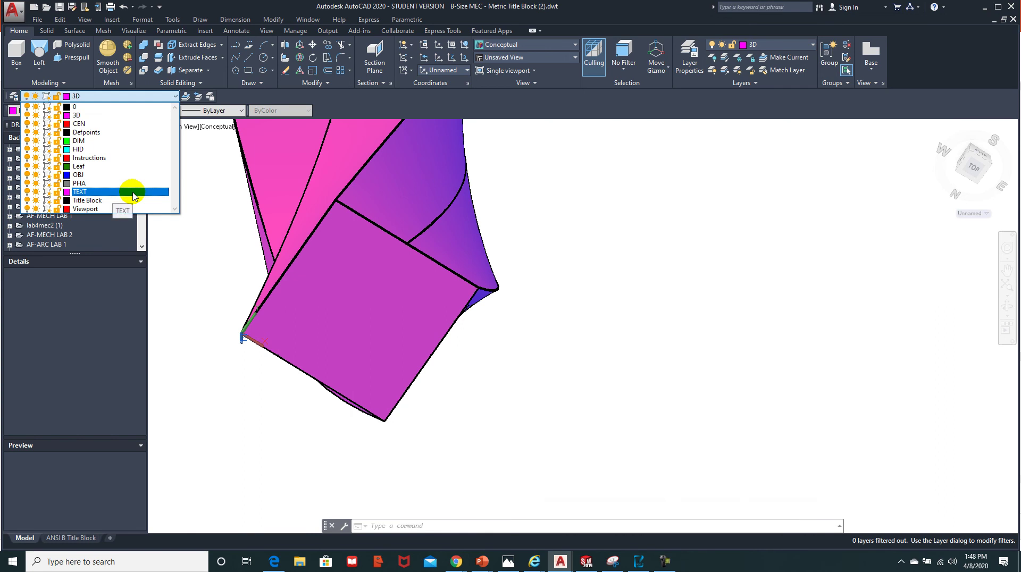
left_click(132, 192)
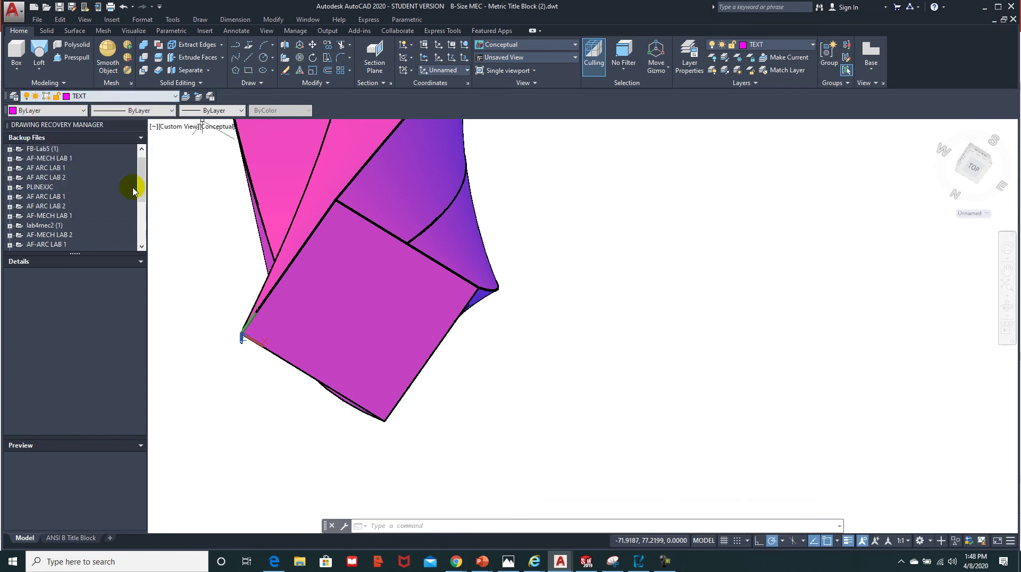
left_click(69, 98)
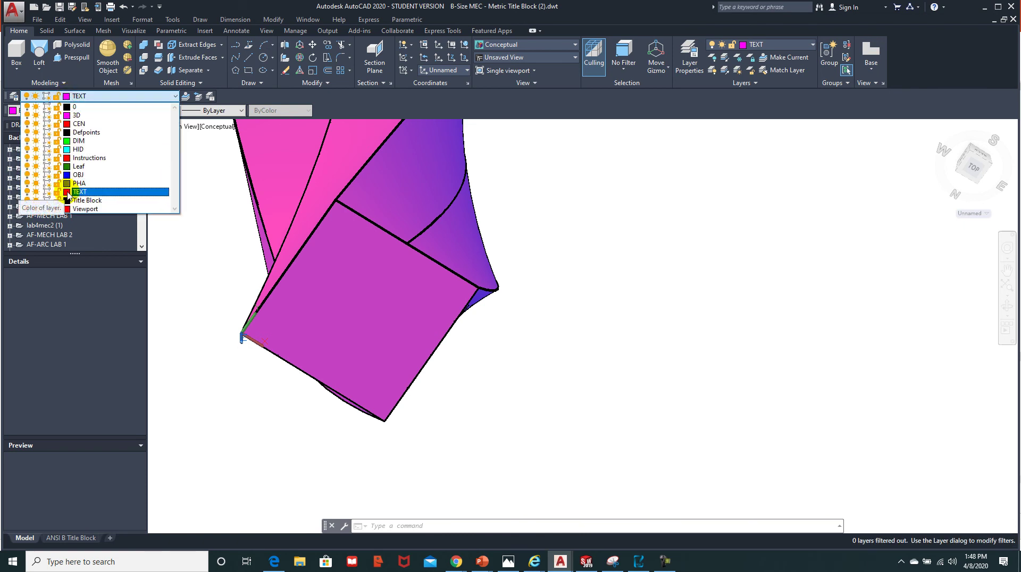
left_click(68, 195)
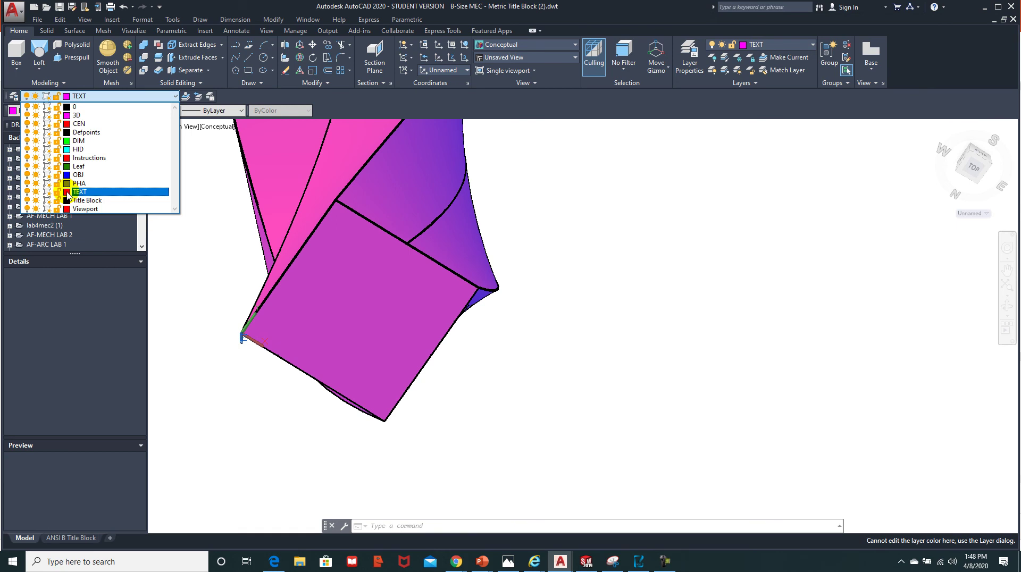
key("Escape")
key("Escape")
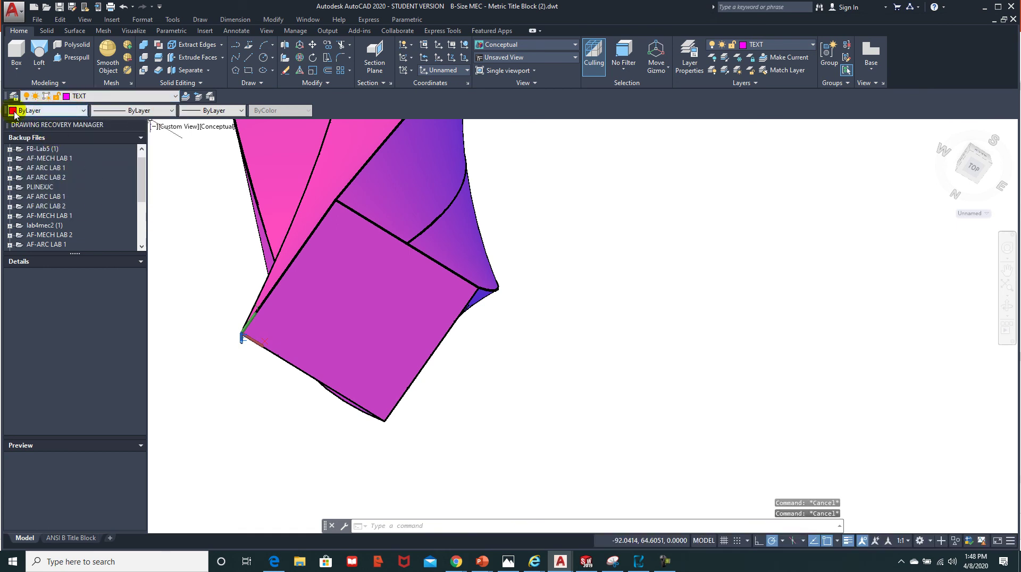
Step: Set the current object color for new geometry to Red
left_click(83, 110)
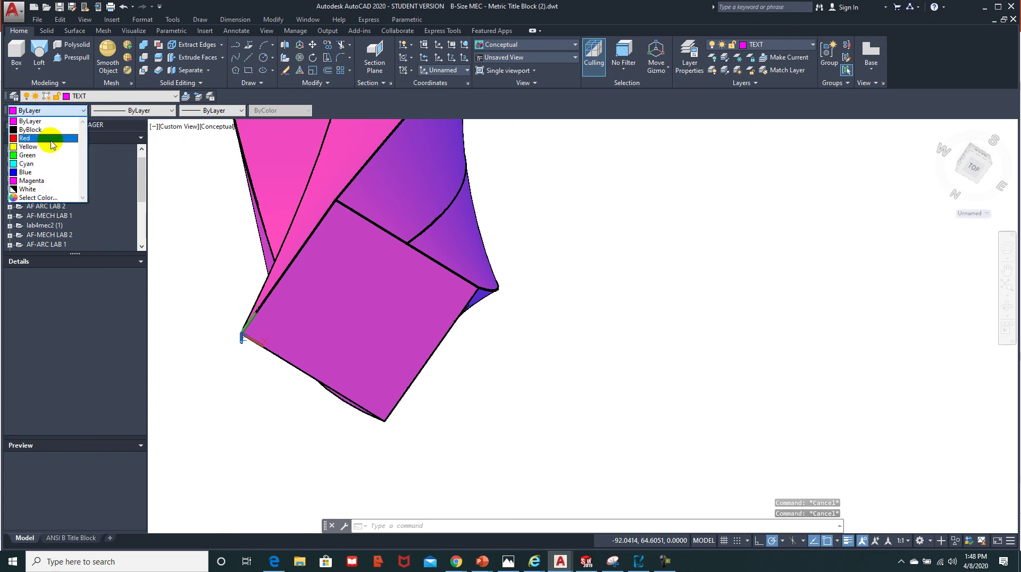
left_click(50, 140)
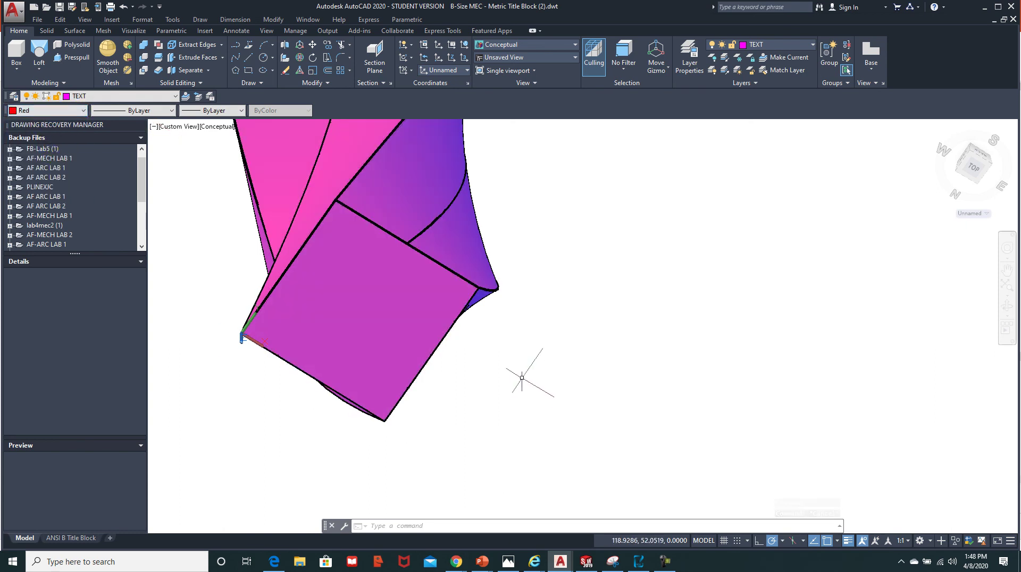
left_click(526, 374)
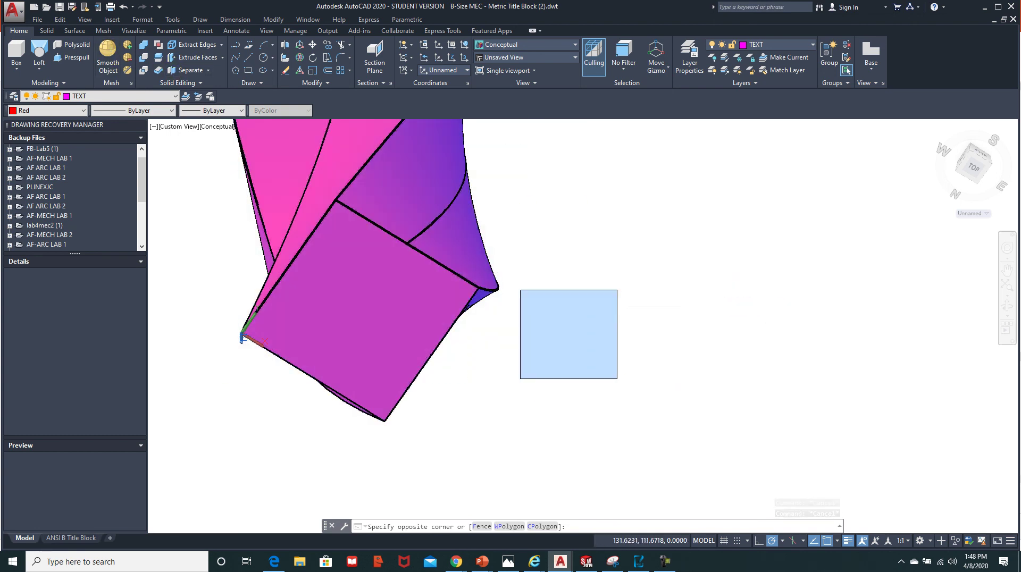
key("Escape")
Step: Add the single-line text "JC" near the origin corner of the bottom face, with height 5 and rotation 0
type("dtext")
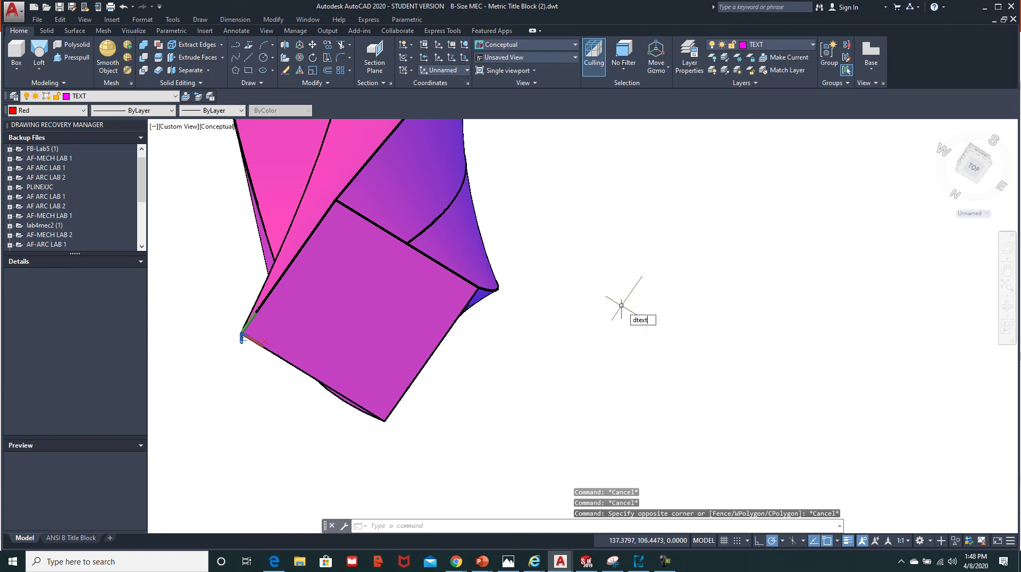
key("Return")
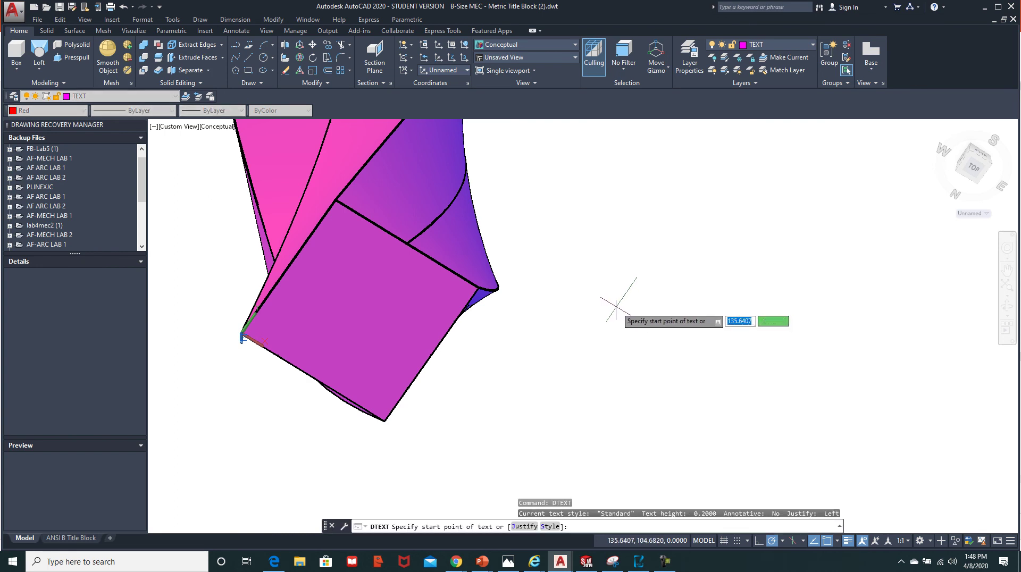
left_click(301, 324)
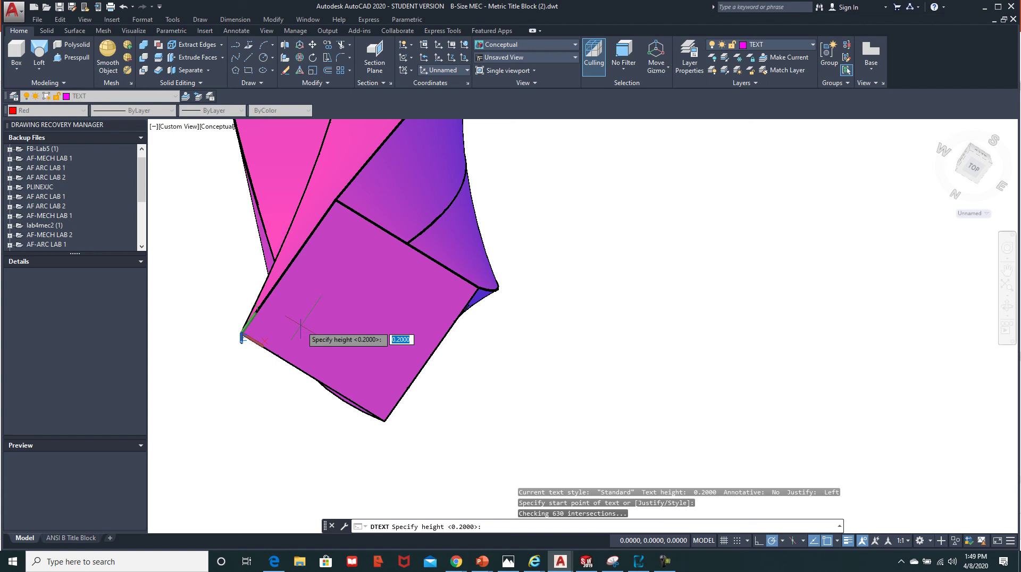
type("5")
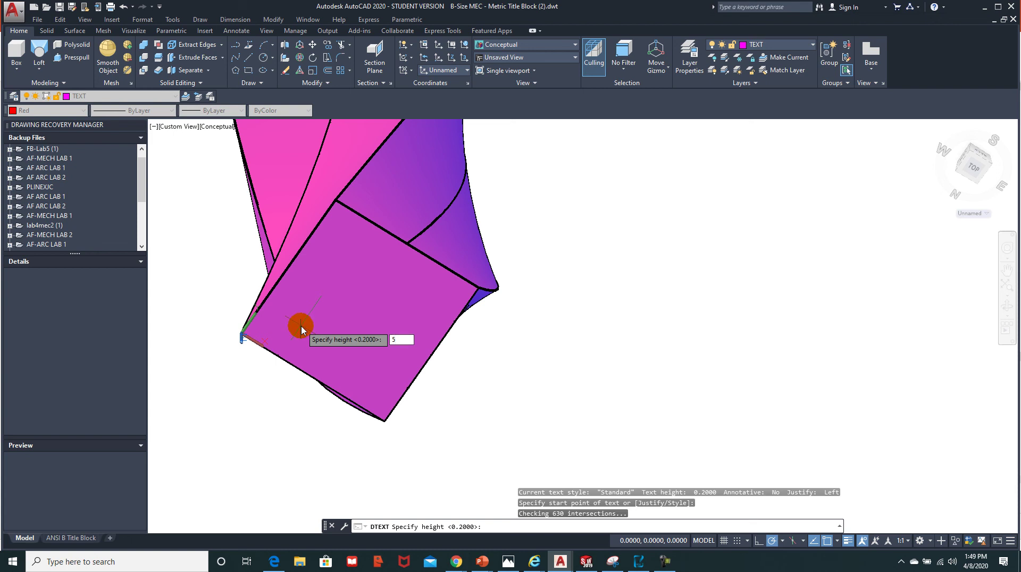
key("Return")
key("Return")
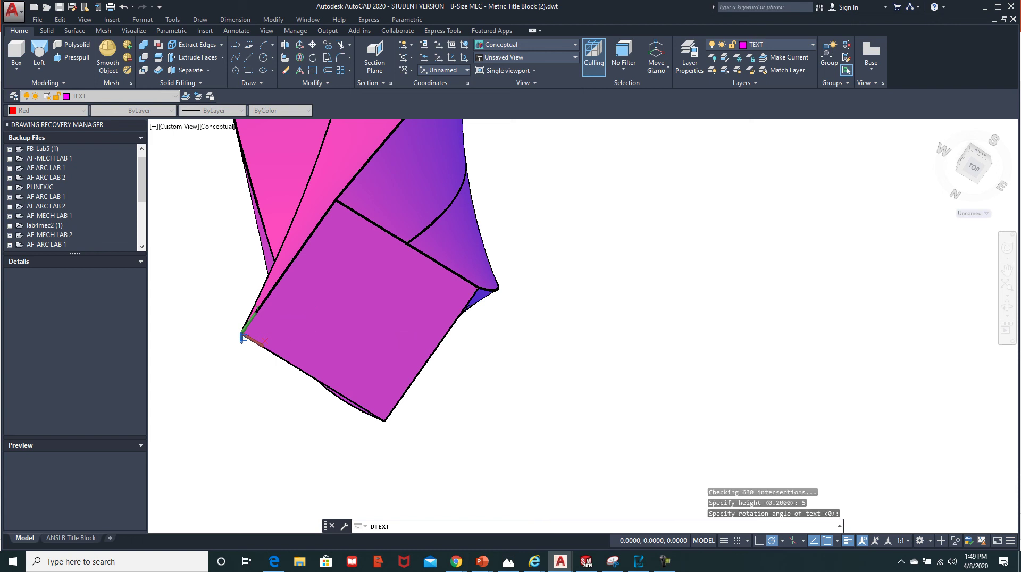
left_click(302, 325)
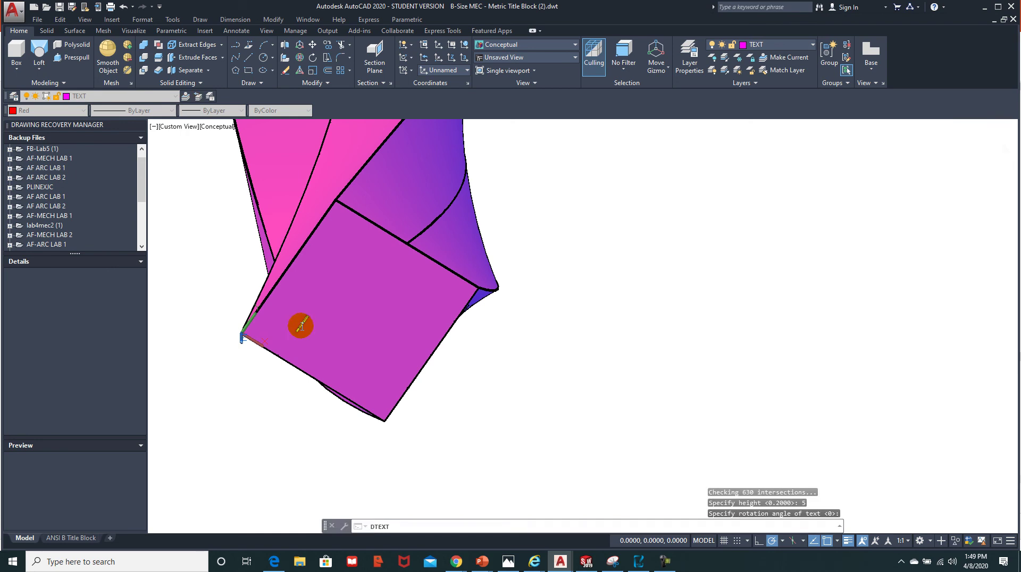
type("Jo")
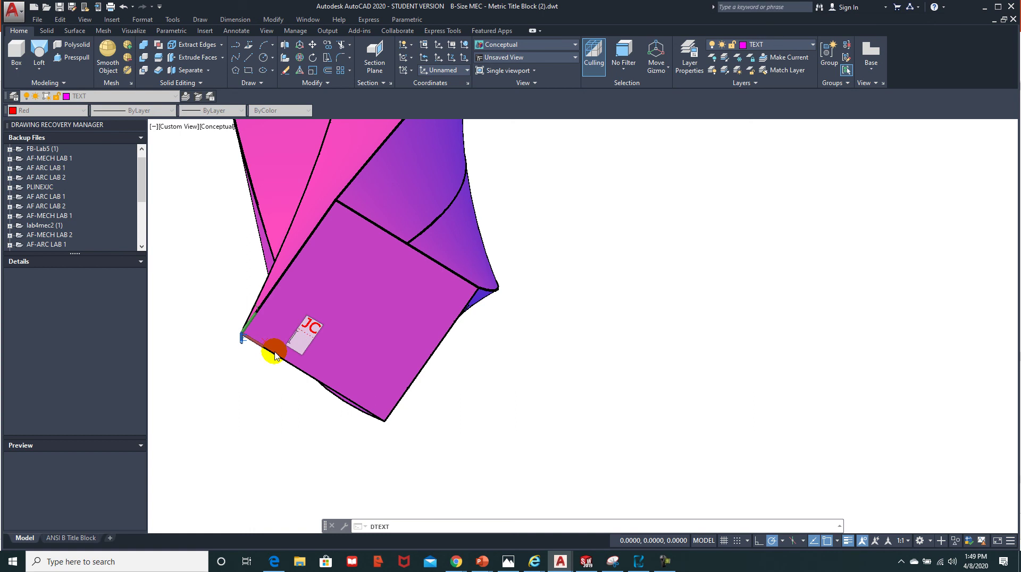
key("Return")
Step: Switch to the plan view of the current UCS to see the vase's bottom face and its text straight on
scroll(326, 315, "up", 8)
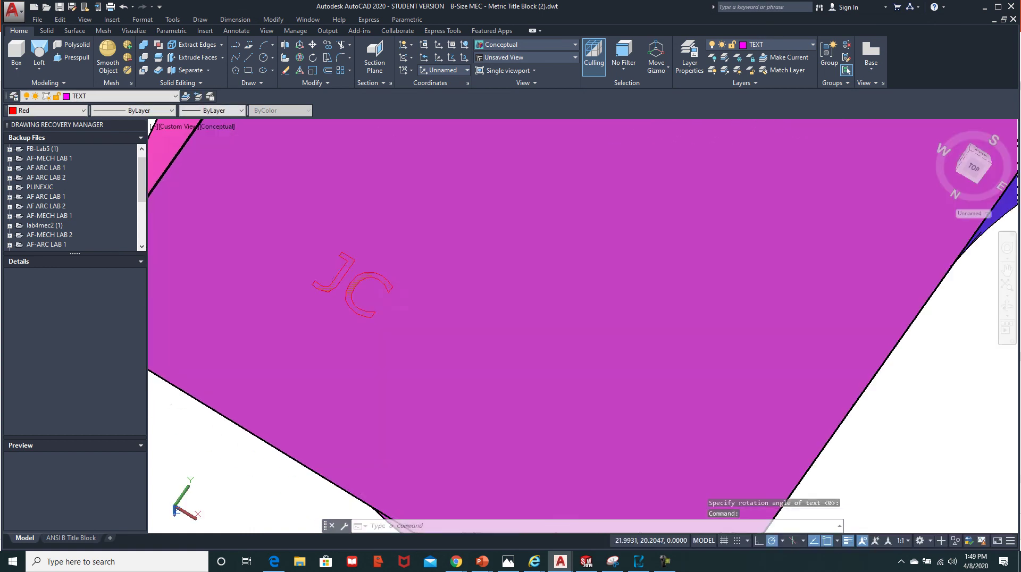
scroll(319, 282, "up", 3)
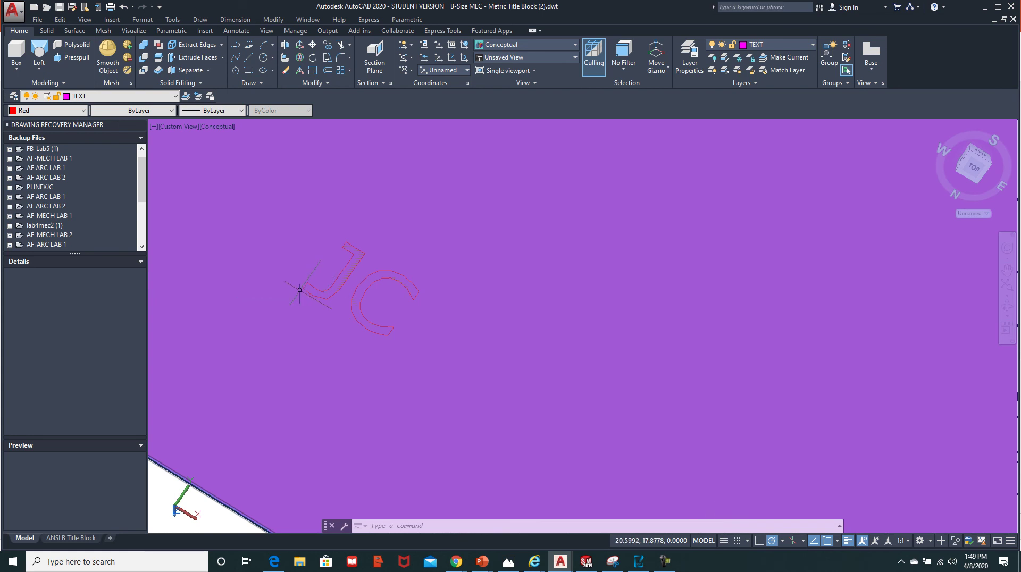
type("p")
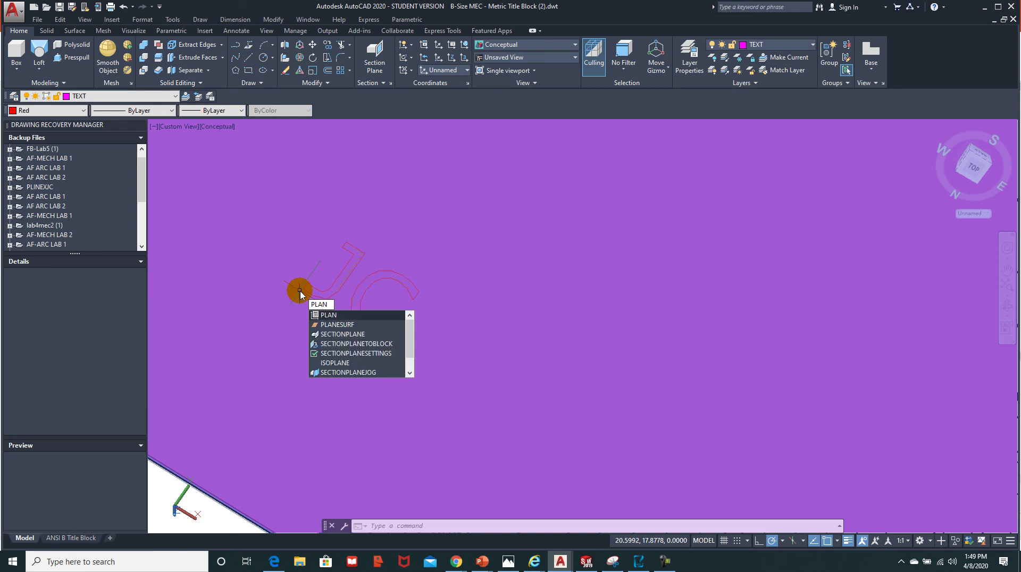
key("Return")
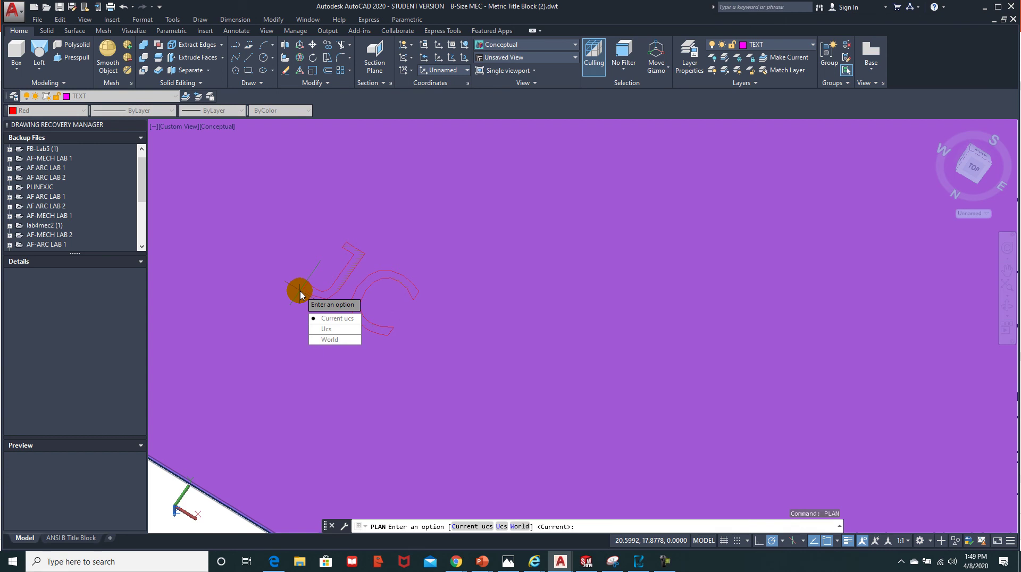
key("Return")
middle_click_drag(645, 342, 396, 335)
scroll(558, 321, "up", 2)
scroll(597, 324, "up", 2)
middle_click_drag(598, 324, 463, 344)
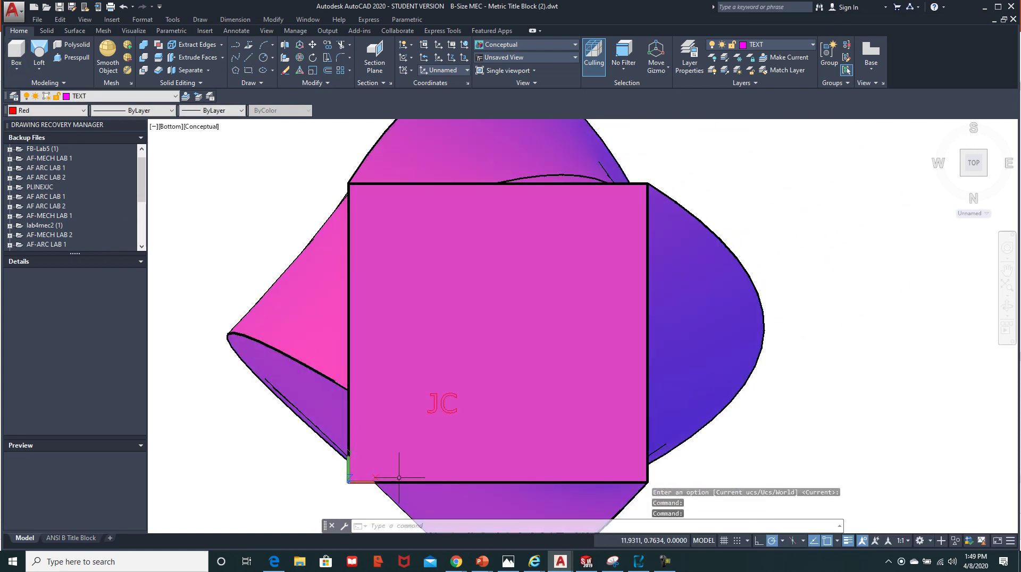
left_click(559, 441)
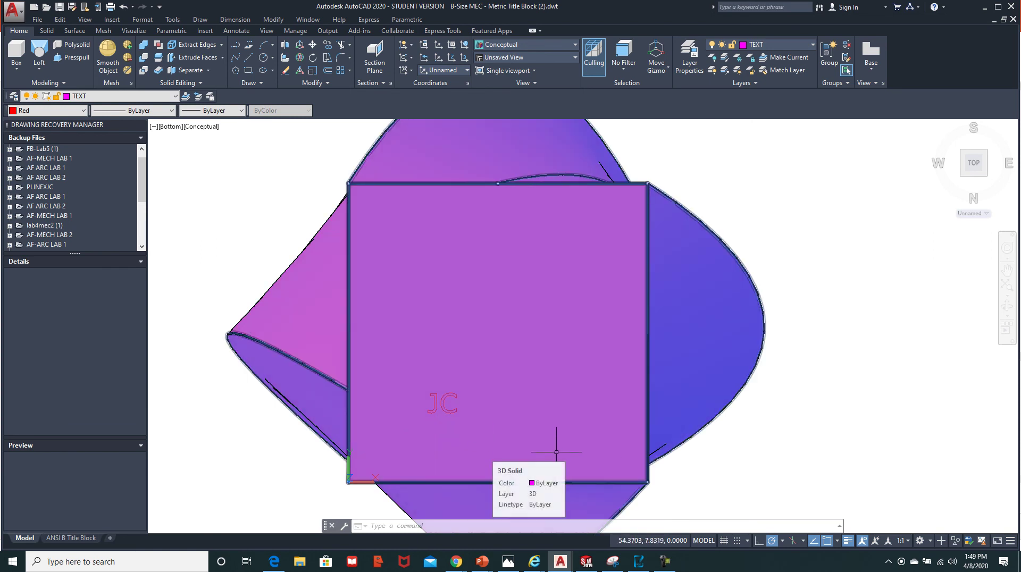
key("Escape")
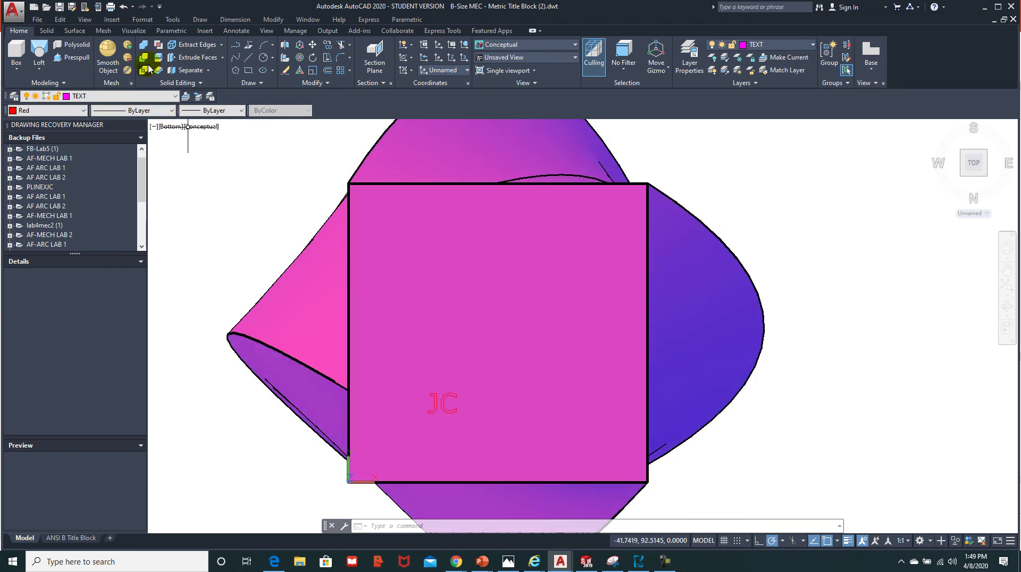
Step: Draw a thin horizontal rectangle just below the JC text on the bottom face, extending beyond the text's right end
left_click(248, 70)
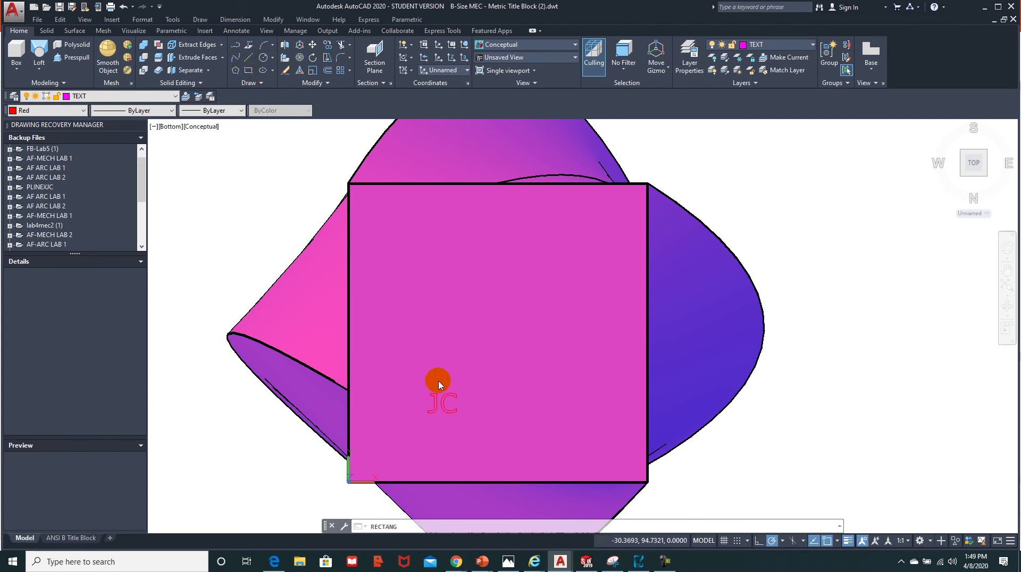
left_click(422, 431)
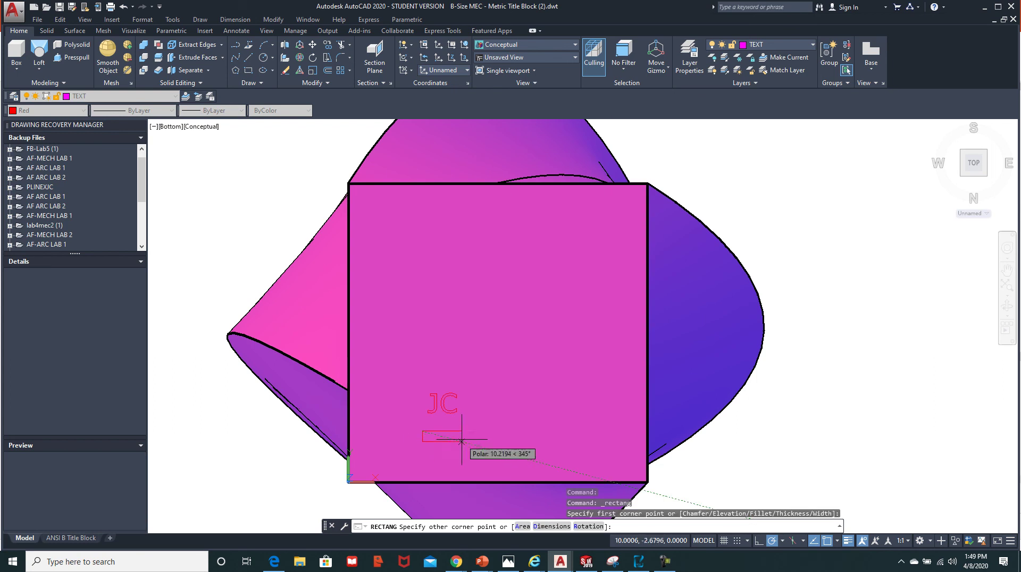
left_click(494, 438)
left_click(530, 445)
key("Escape")
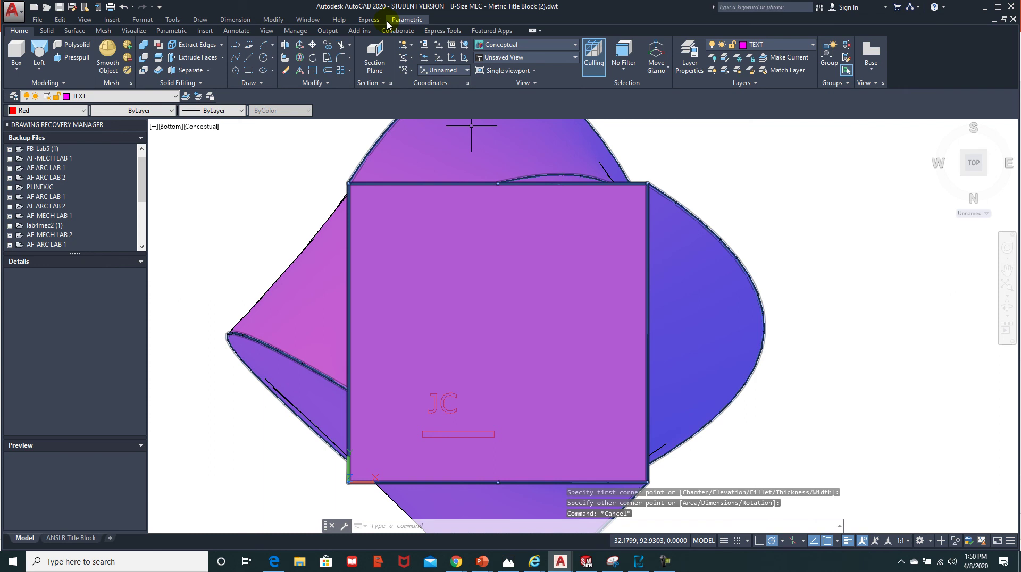
left_click(369, 20)
mouse_move(376, 46)
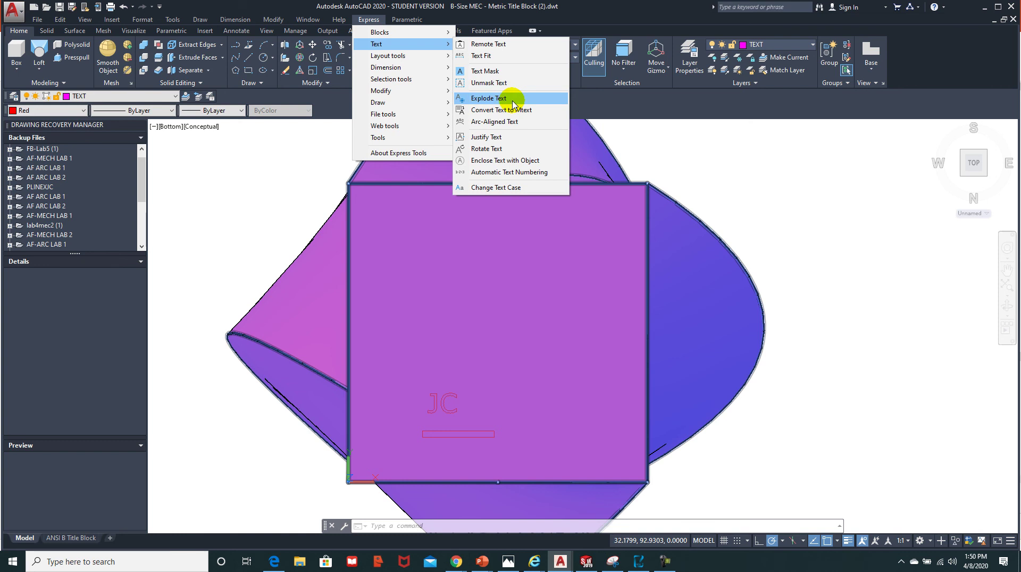
left_click(489, 98)
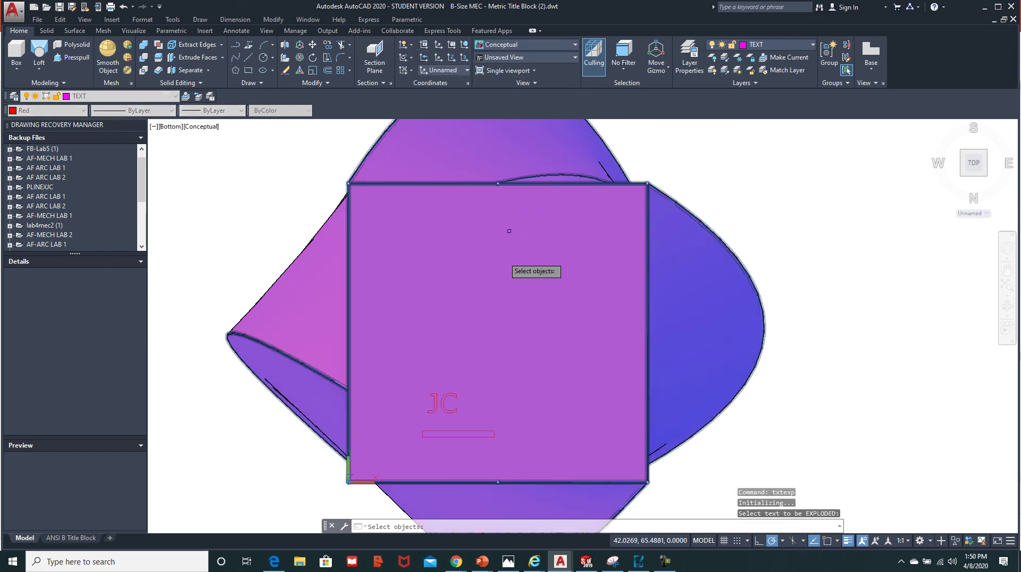
left_click(436, 404)
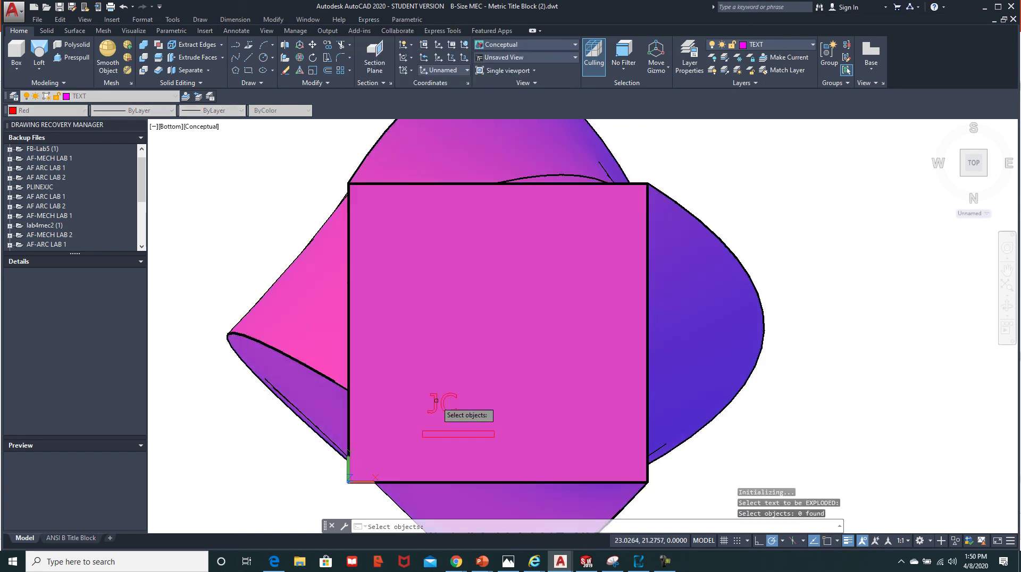
left_click(432, 393)
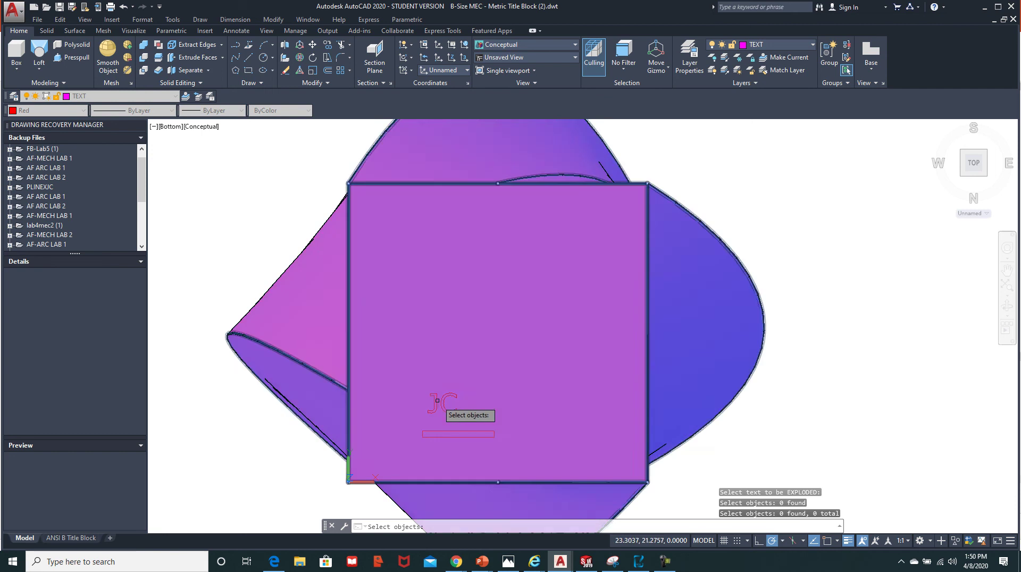
left_click(436, 401)
left_click(444, 408)
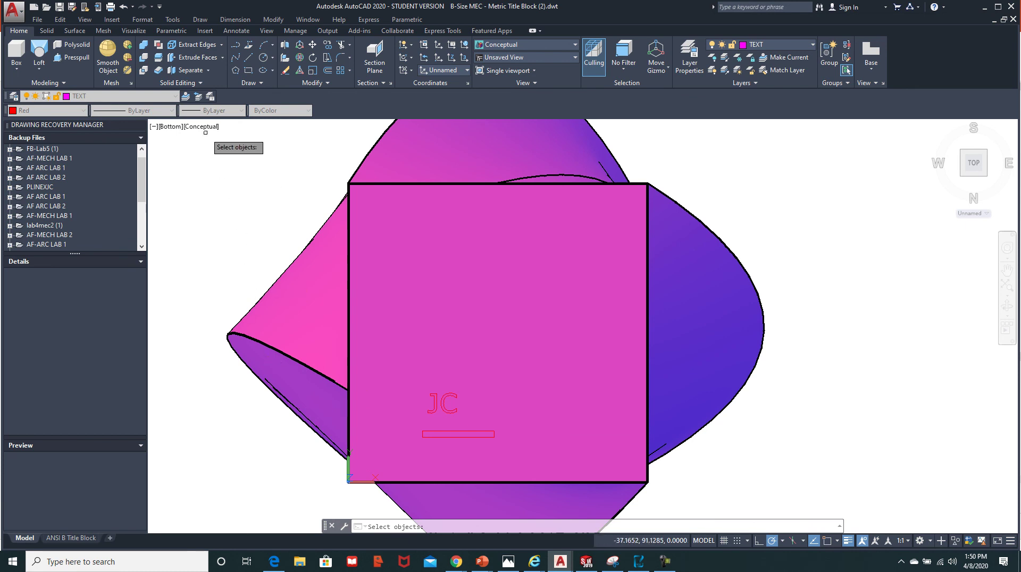
key("Escape")
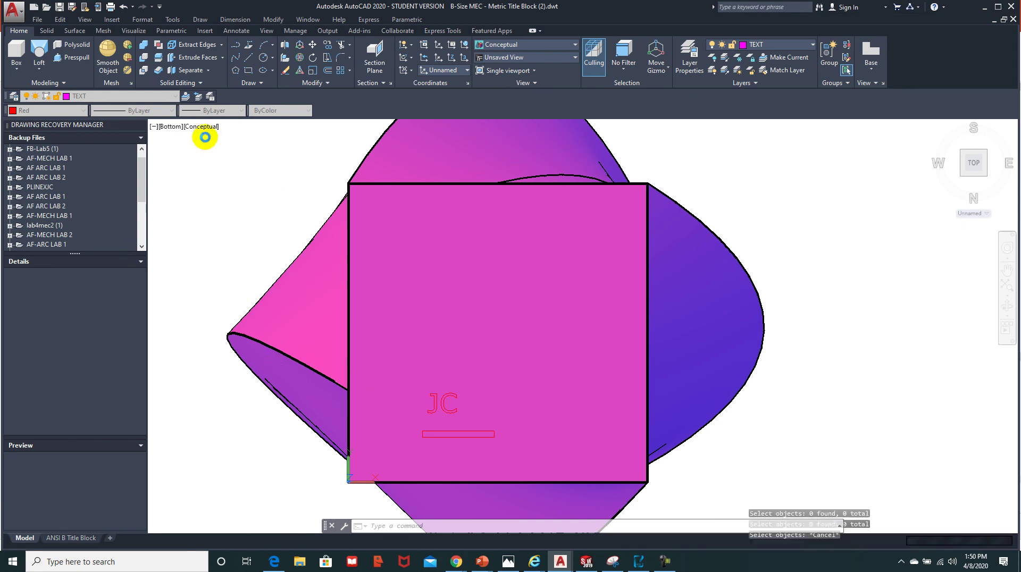
Step: Switch the visual style to 2D Wireframe and explode the JC text on the bottom face into lines
left_click(206, 127)
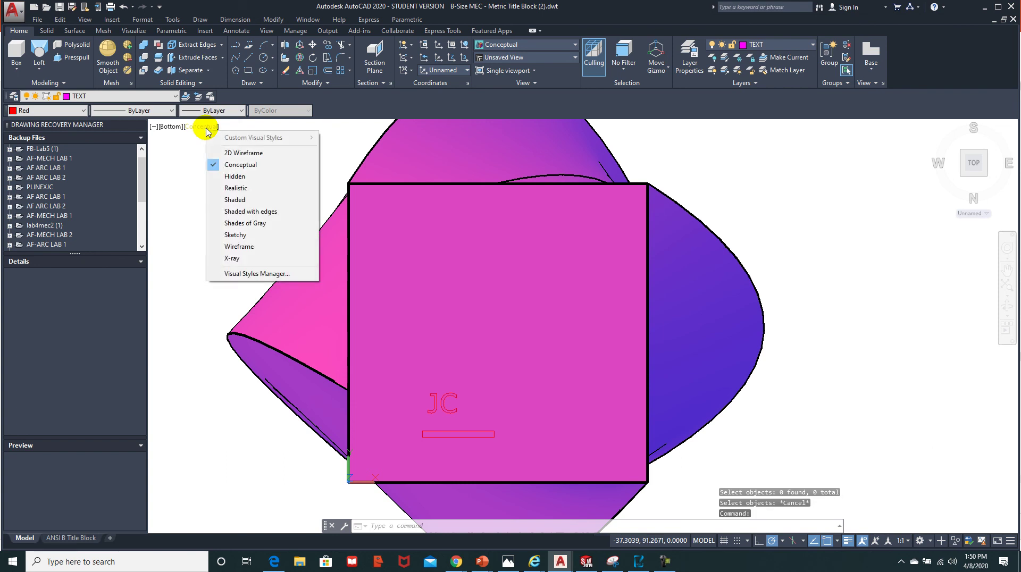
left_click(234, 154)
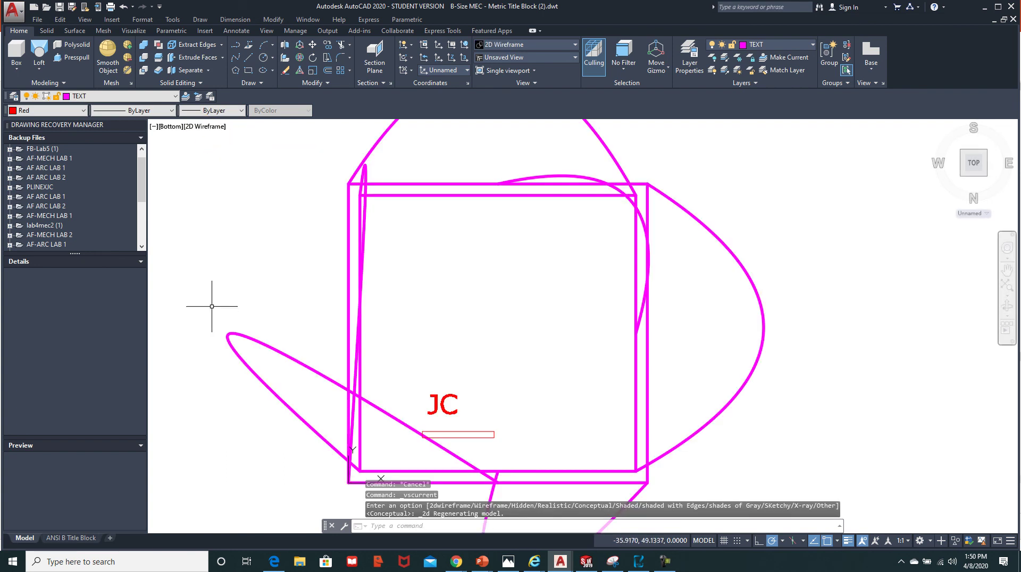
left_click(367, 22)
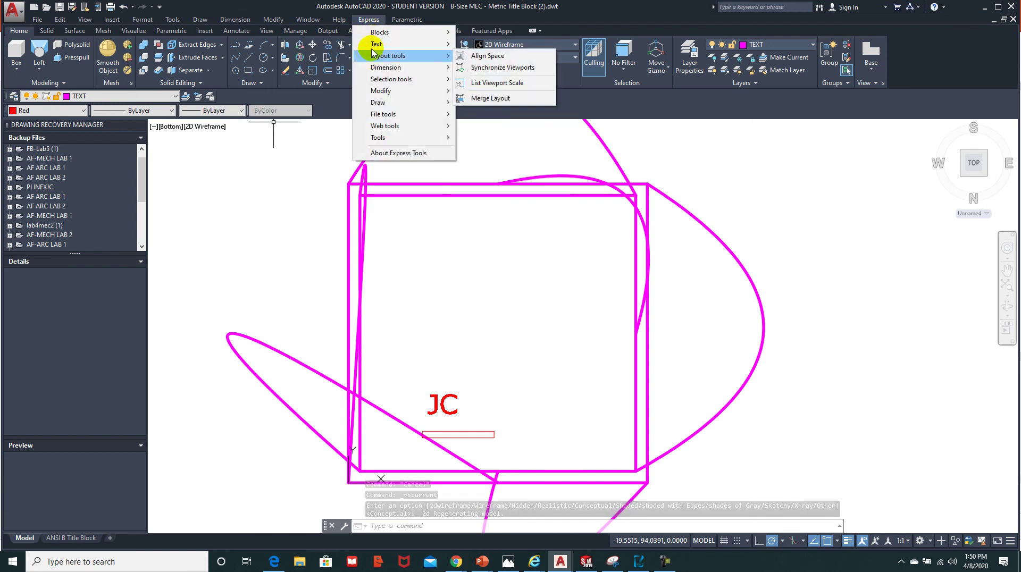
mouse_move(408, 48)
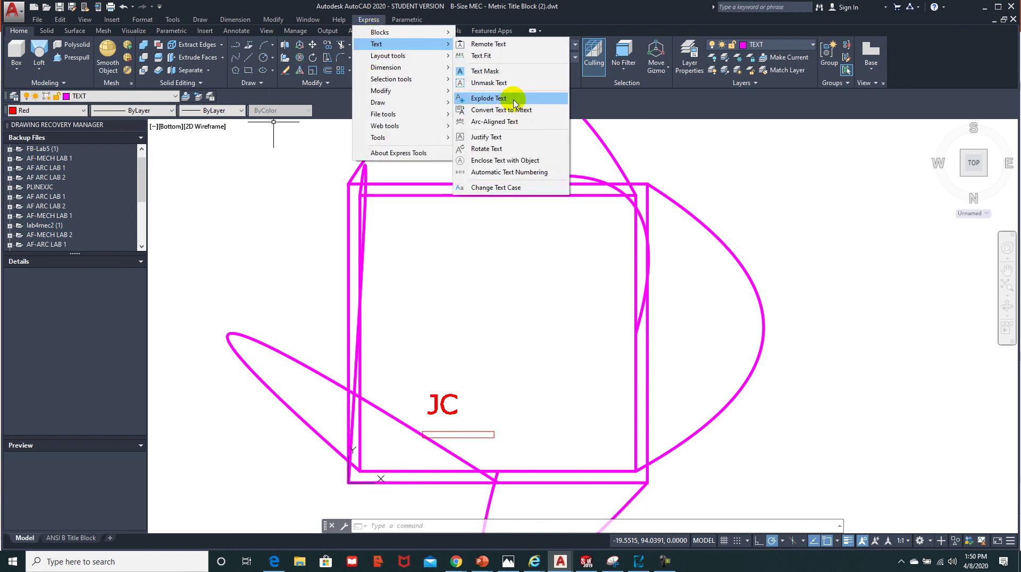
left_click(556, 98)
left_click(413, 385)
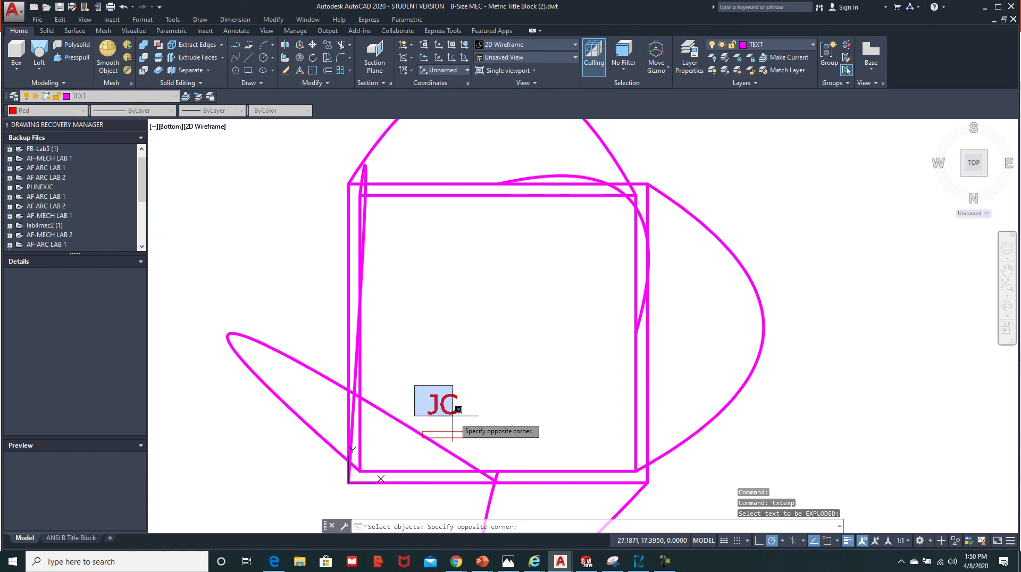
left_click(491, 449)
key("Return")
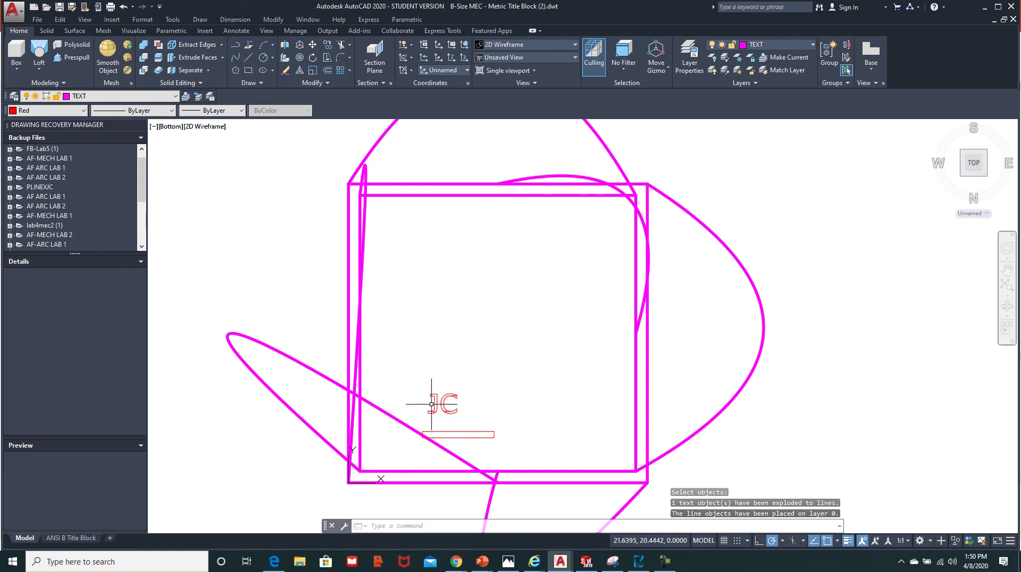
scroll(433, 420, "up", 7)
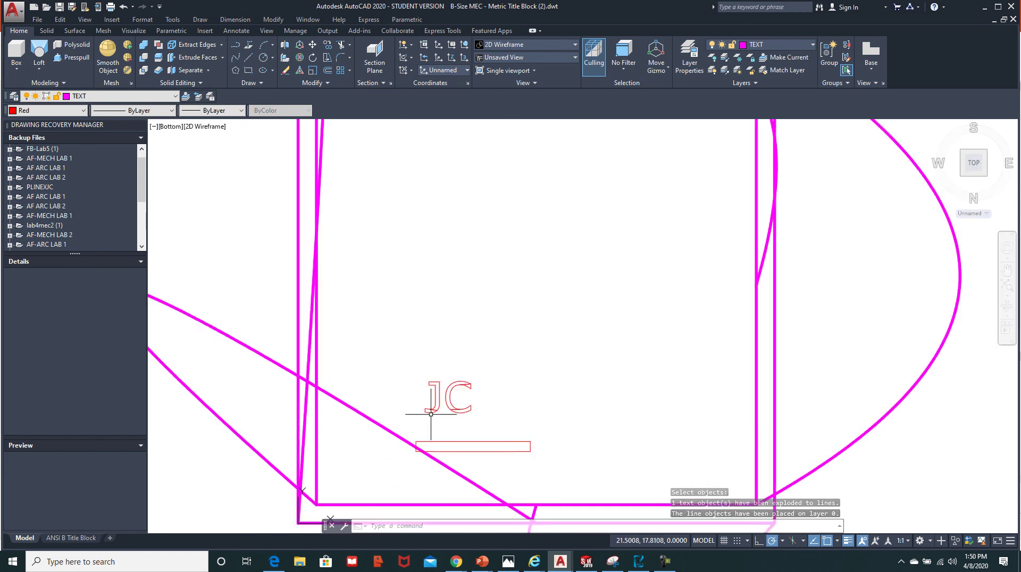
mouse_move(424, 409)
middle_mouse_down()
mouse_move(391, 350)
mouse_move(340, 298)
middle_mouse_up()
scroll(453, 329, "down", 7)
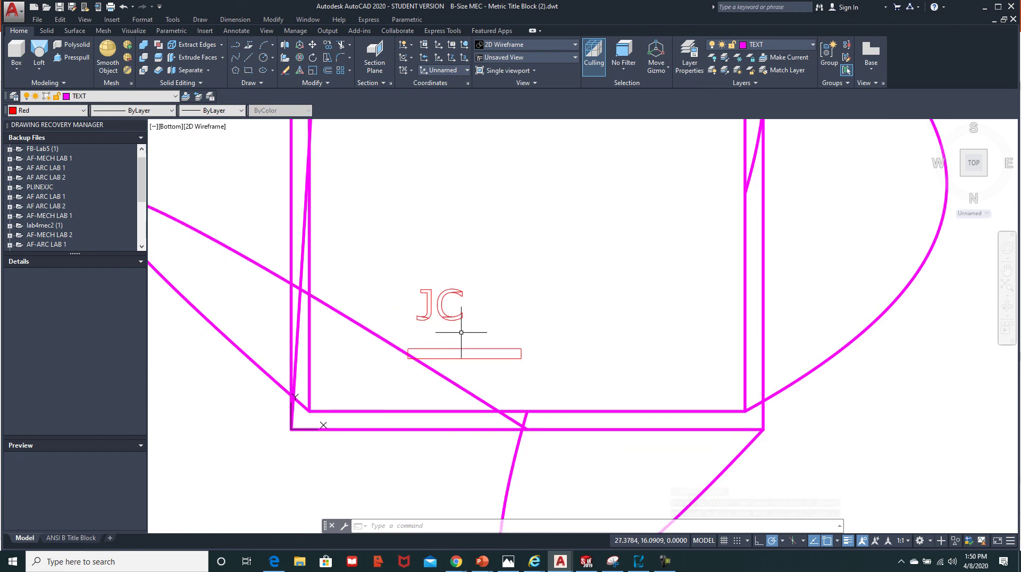
Step: Return to the Conceptual visual style and presspull the main stroke of the letter J by 1
left_click(215, 130)
left_click(242, 159)
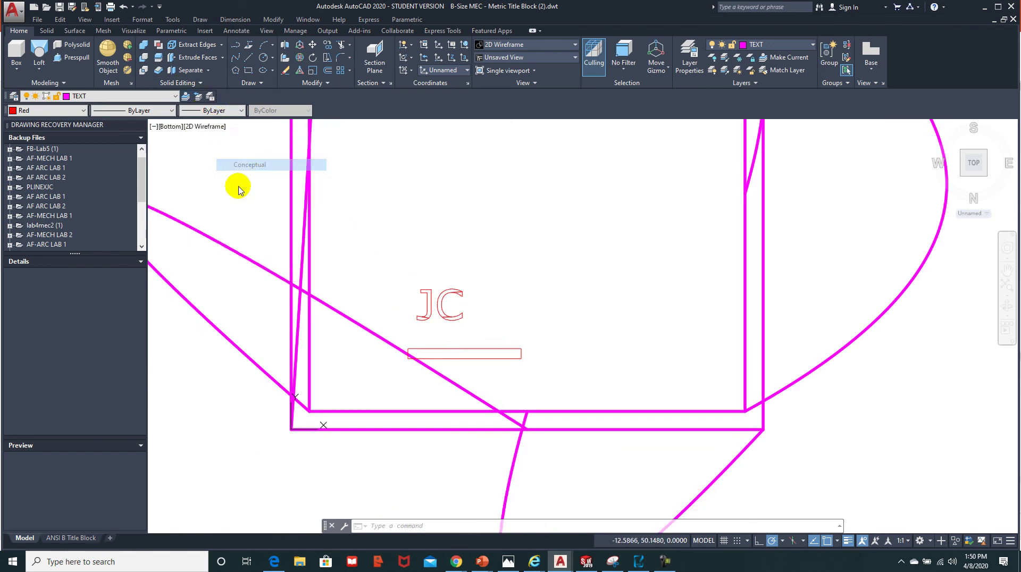
middle_click_drag(406, 251, 433, 326, "shift")
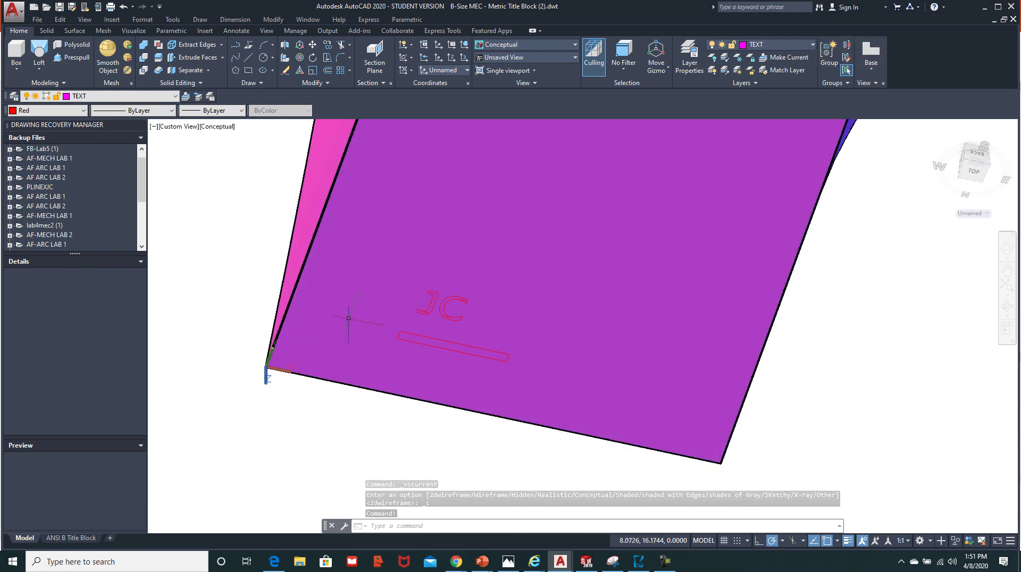
scroll(378, 311, "up", 3)
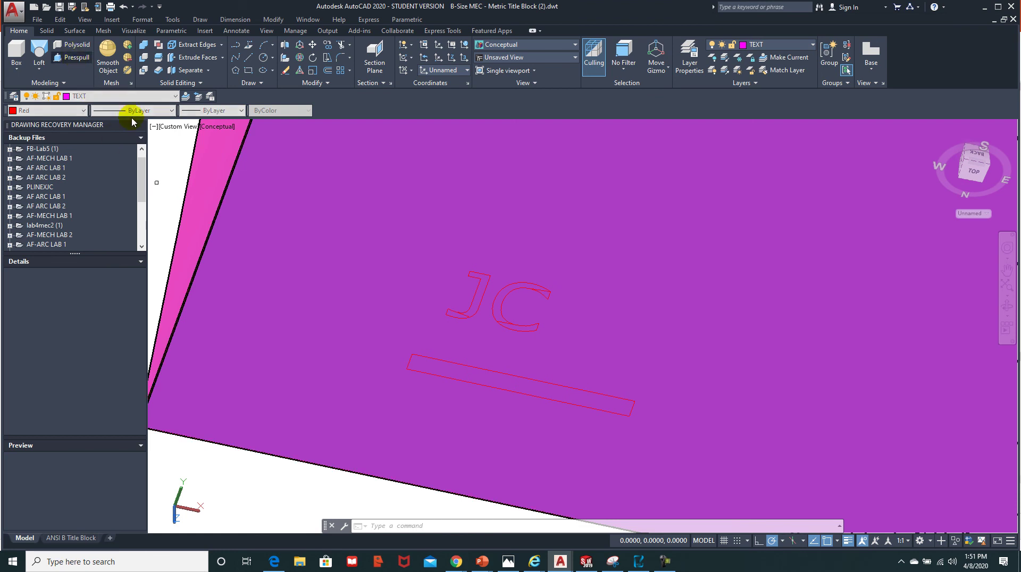
left_click(74, 58)
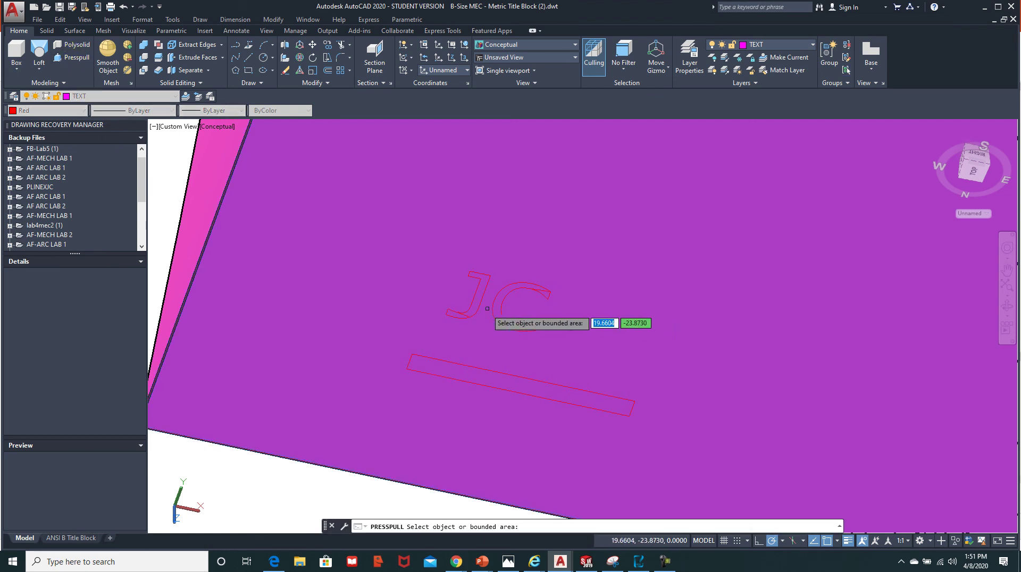
left_click(477, 290)
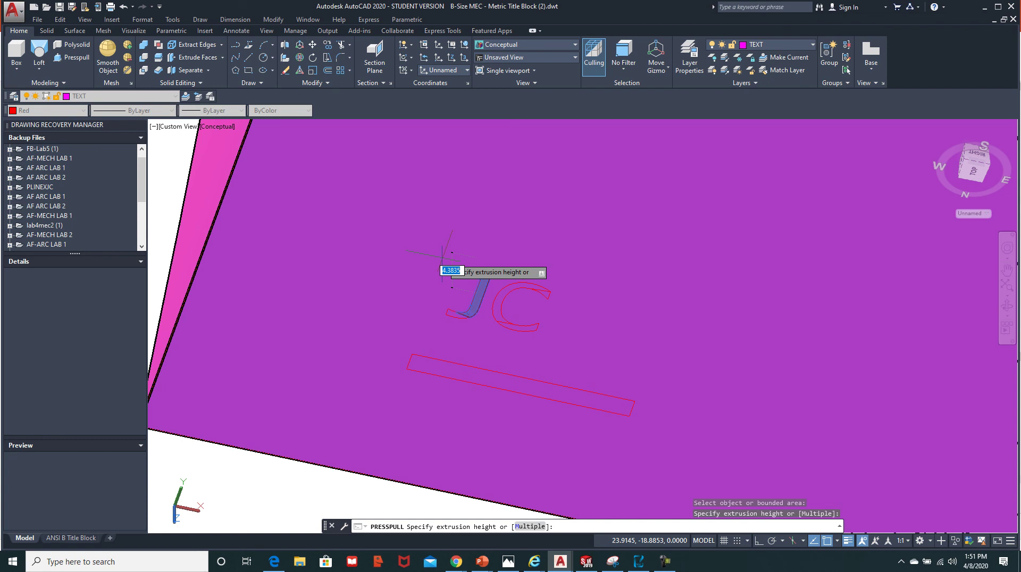
type("1")
key("Return")
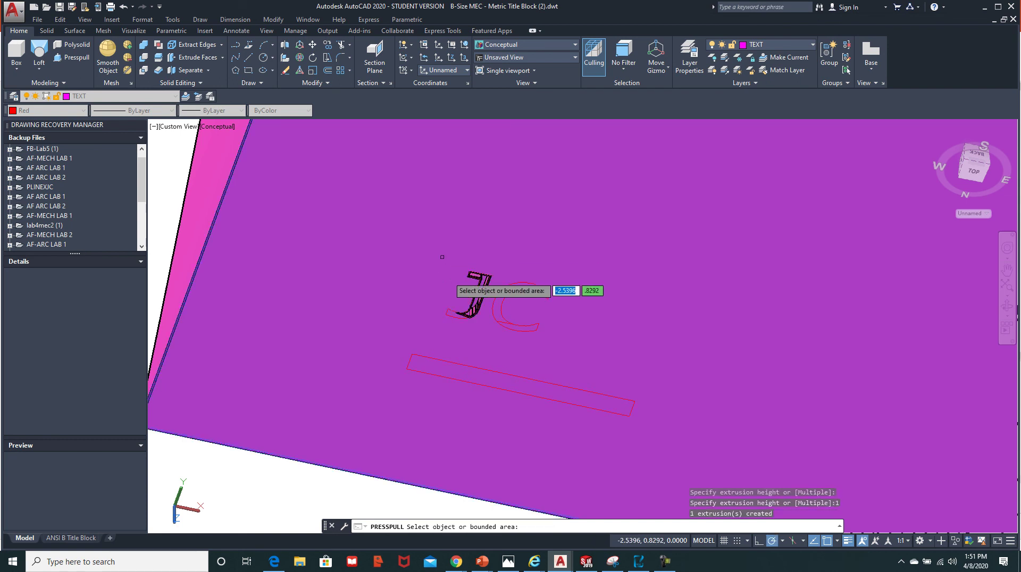
Step: Switch to 2D Wireframe and presspull the remaining hook area of the letter J to a short freehand height
left_click(454, 316)
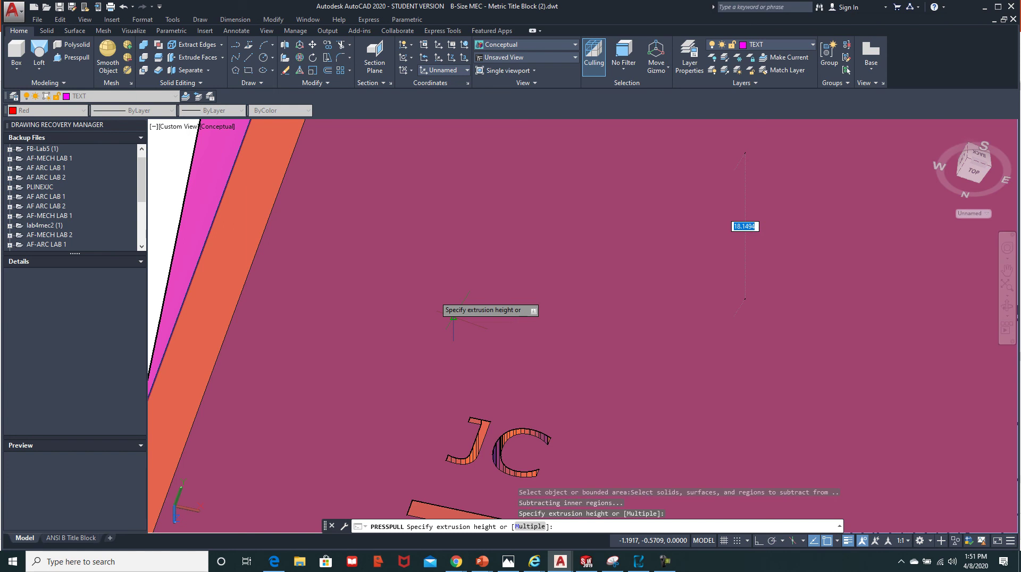
left_click(435, 294)
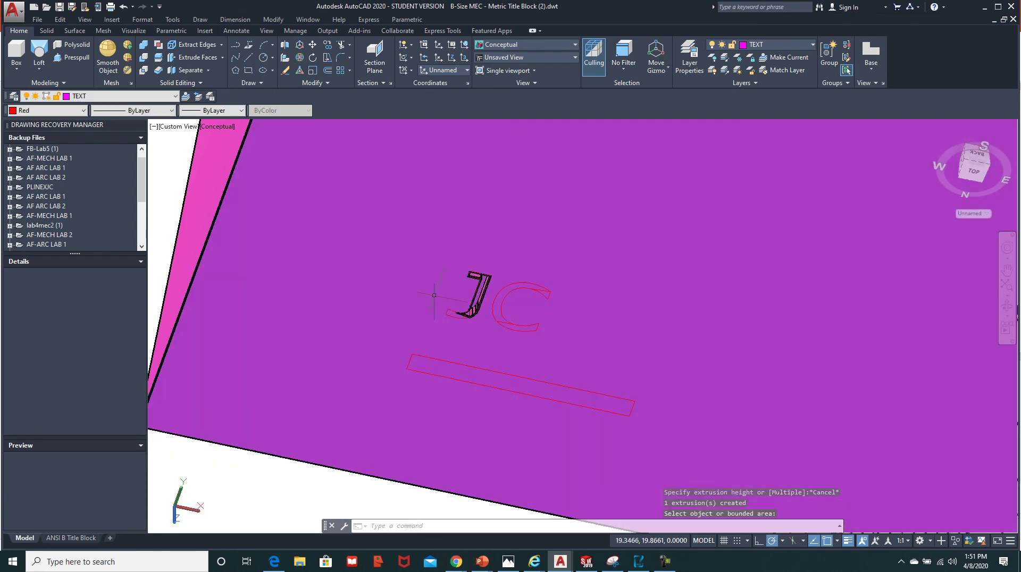
left_click(218, 127)
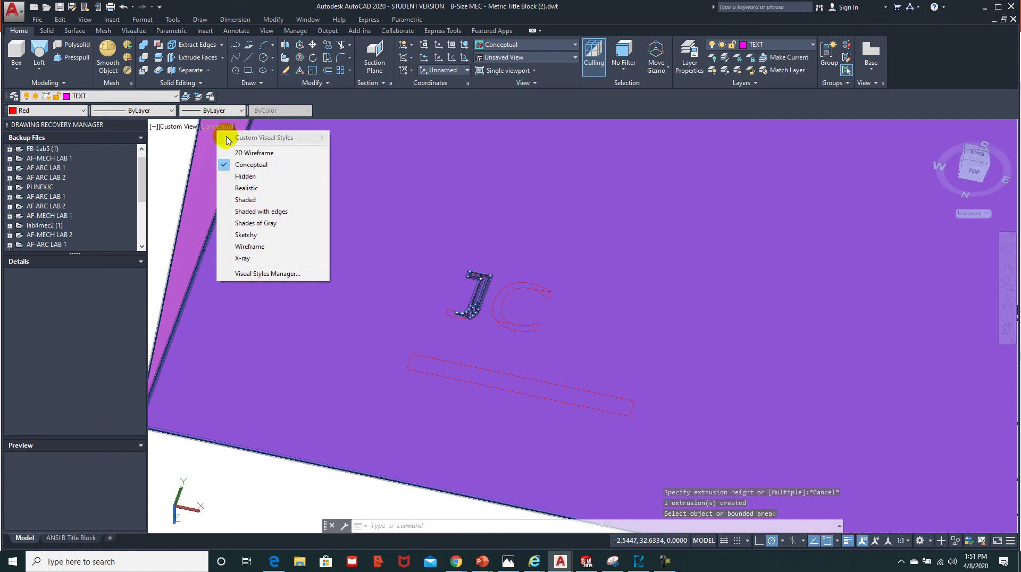
left_click(245, 154)
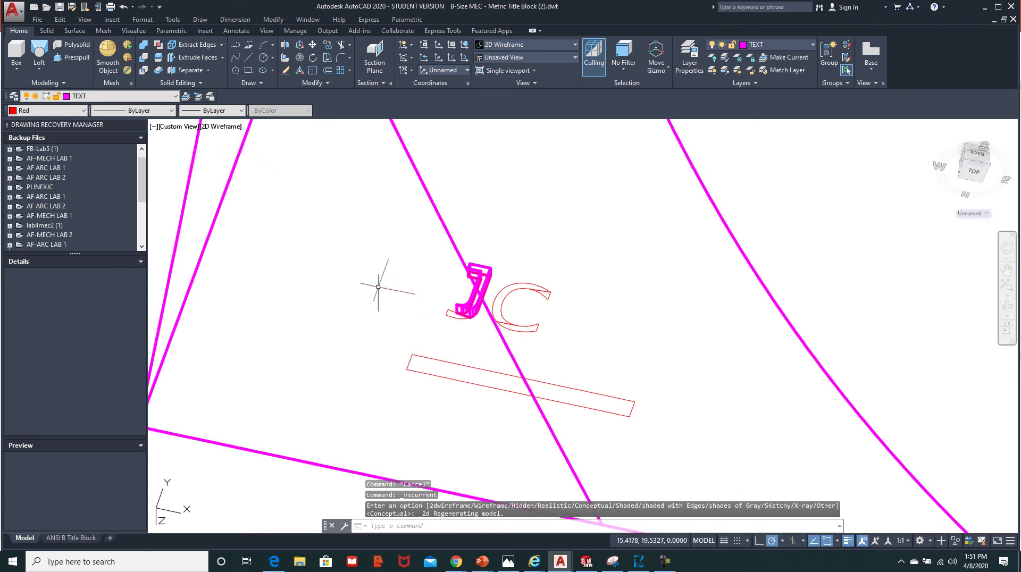
left_click(72, 57)
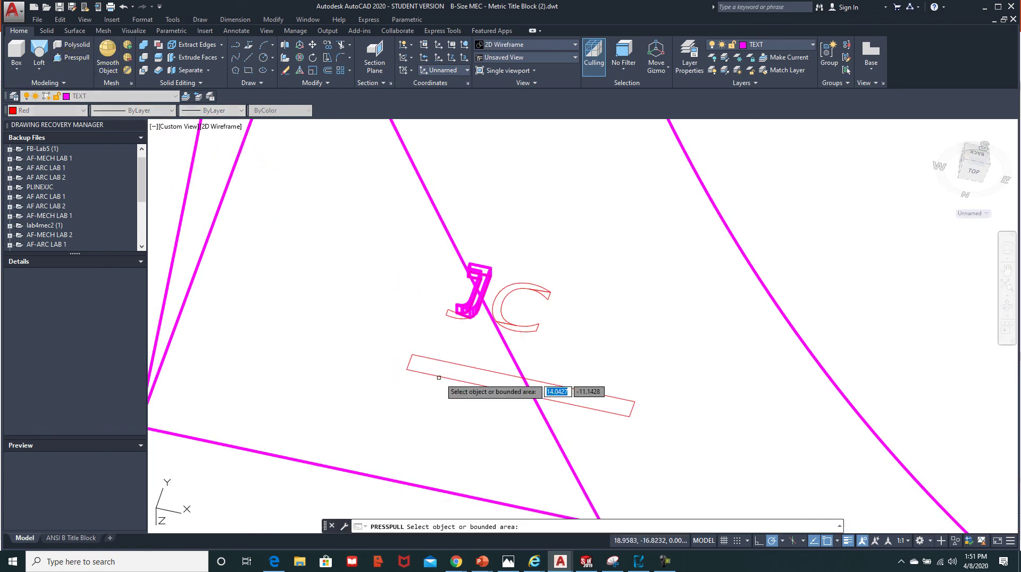
left_click(454, 316)
left_click(451, 310)
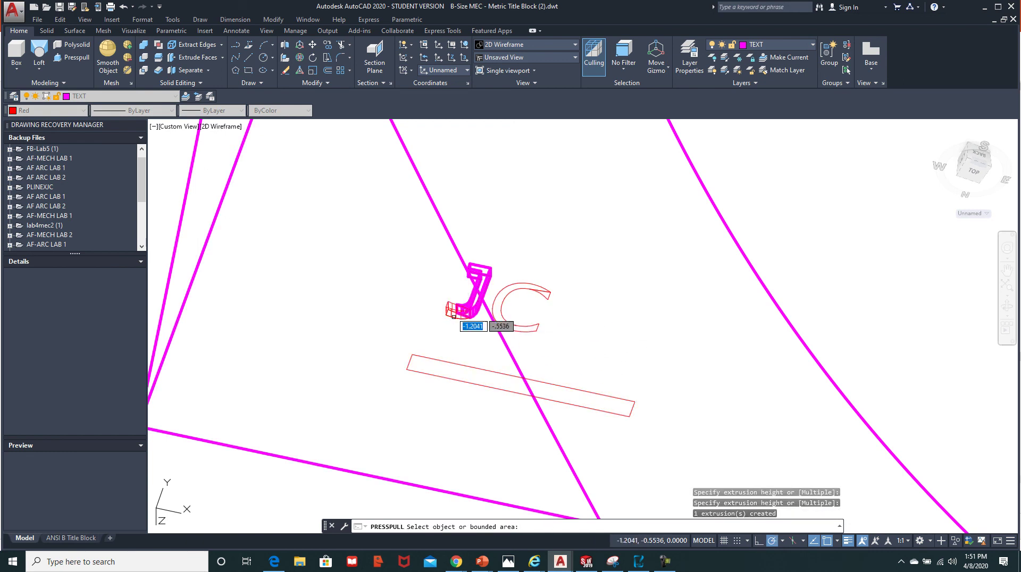
Step: Presspull the bottom-face area surrounding the JC letters and the bar by 1
left_click(449, 306)
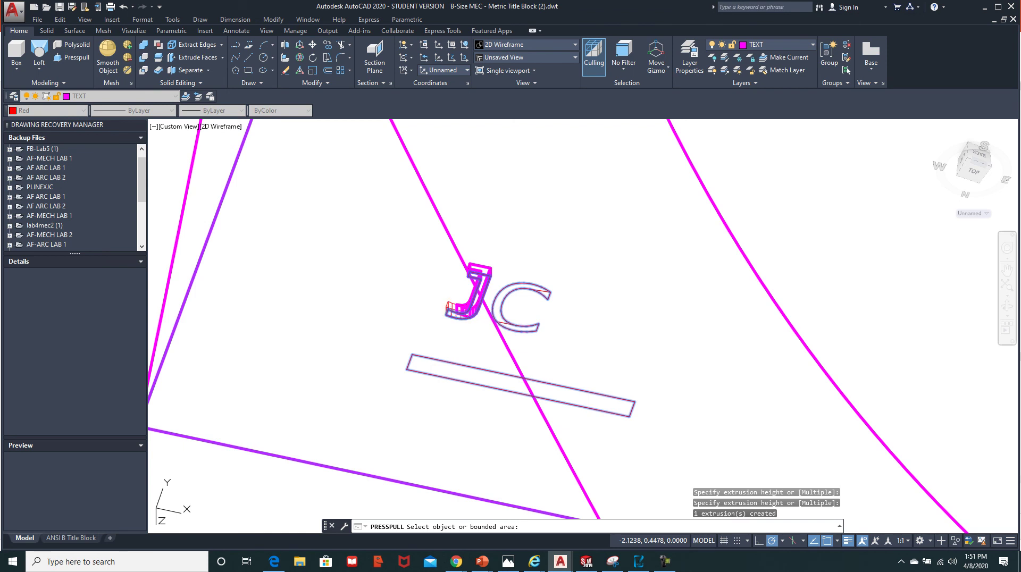
left_click(449, 306)
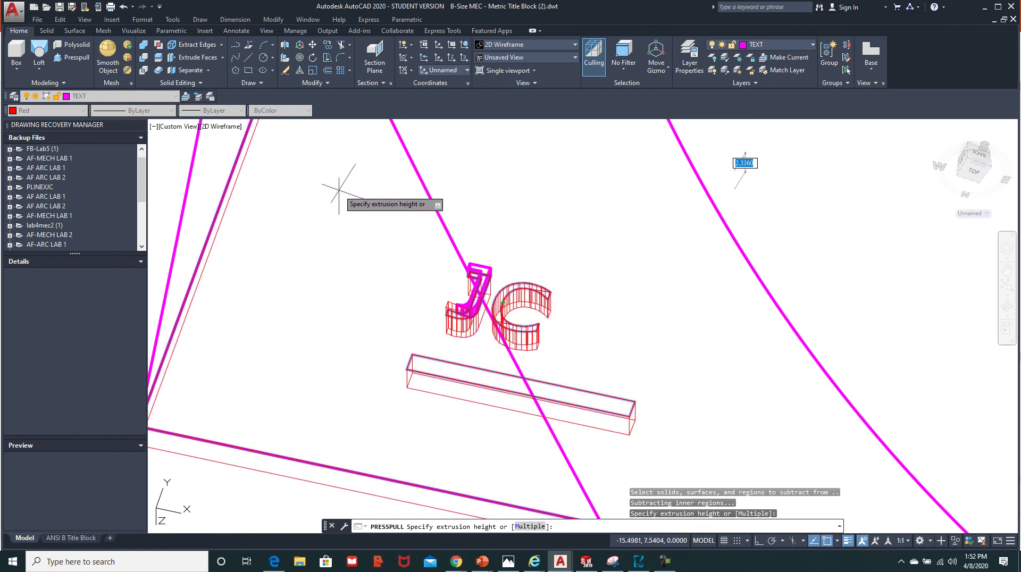
type("1")
key("Return")
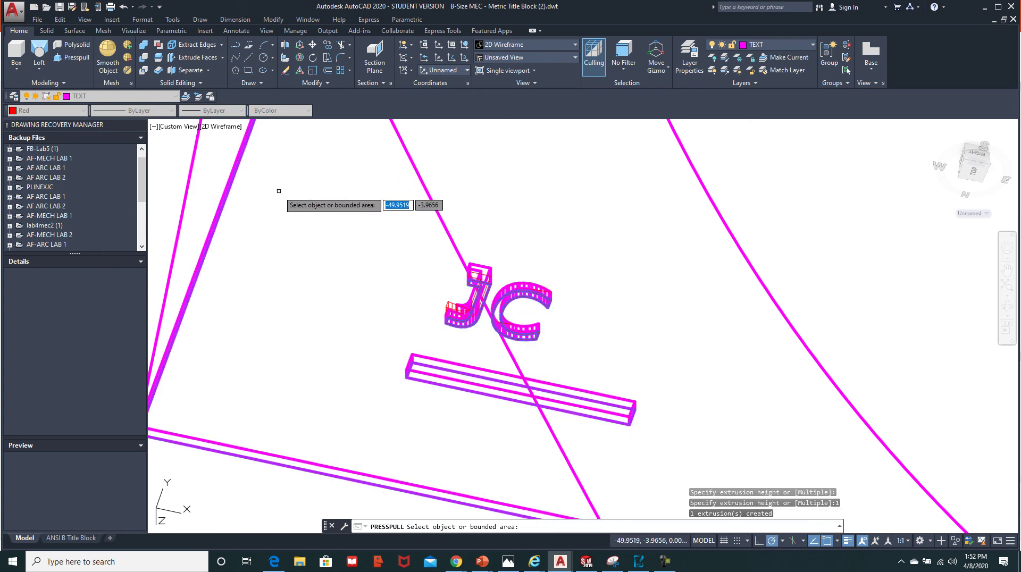
key("Return")
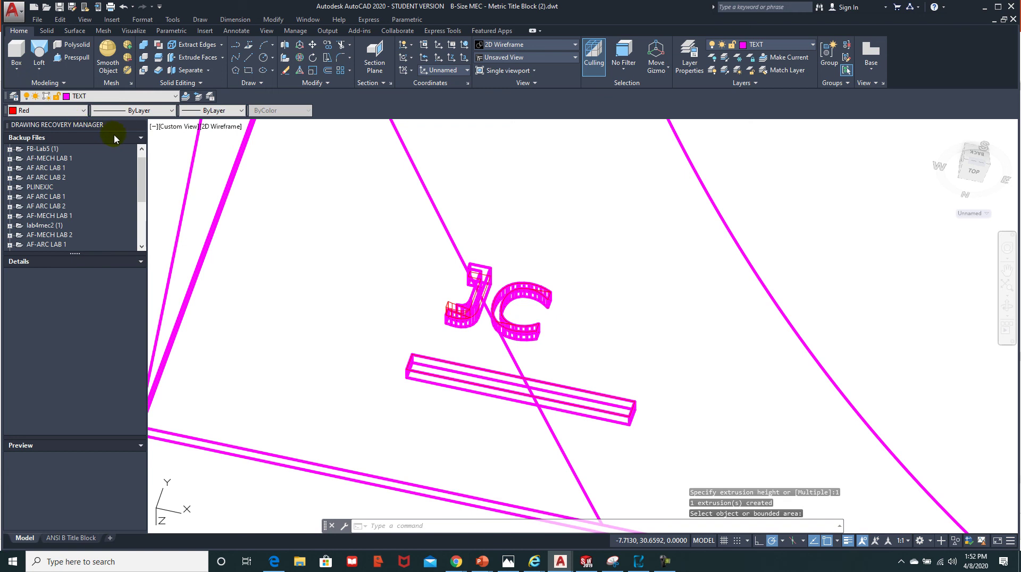
Step: Set the visual style to Conceptual and inspect the letters and bar on the vase's bottom face from an angle
left_click(220, 133)
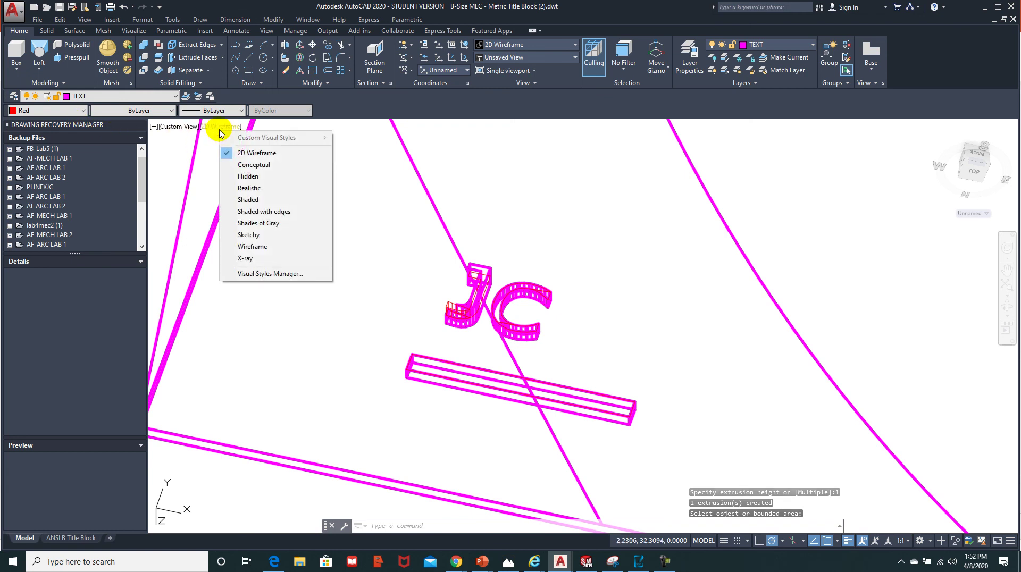
left_click(255, 162)
mouse_move(399, 224)
middle_mouse_down("shift")
mouse_move(388, 269)
mouse_move(399, 253)
middle_mouse_up("shift")
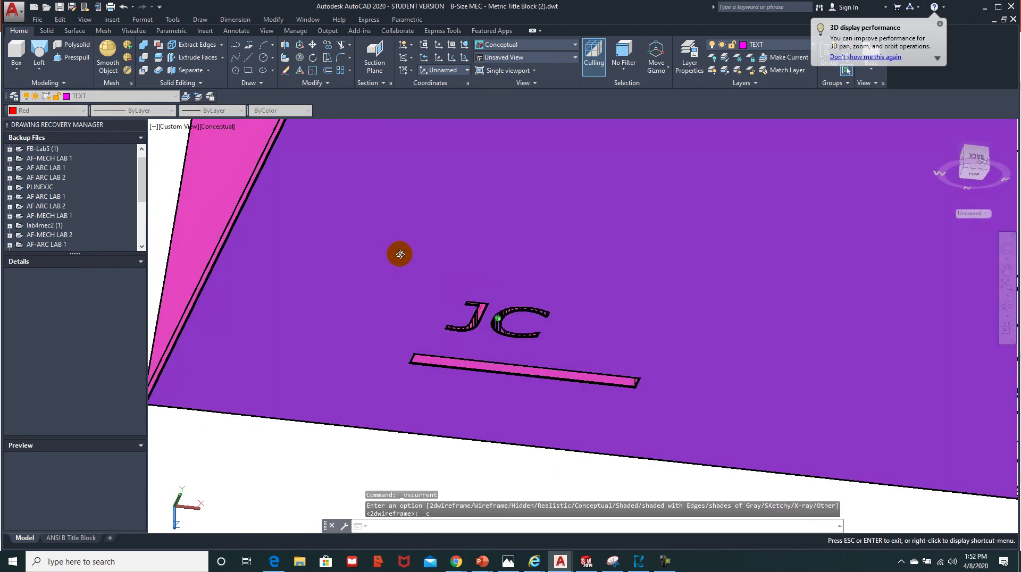
scroll(435, 274, "down", 5)
scroll(514, 257, "up", 3)
scroll(523, 227, "down", 6)
middle_click_drag(524, 182, 494, 305)
Step: Start saving the drawing under a new name in AutoCAD 2013/LT2013 Drawing (*.dwg) format, in the CAD-107 folder inside the desktop's 2020 folder
left_click(37, 19)
left_click(69, 157)
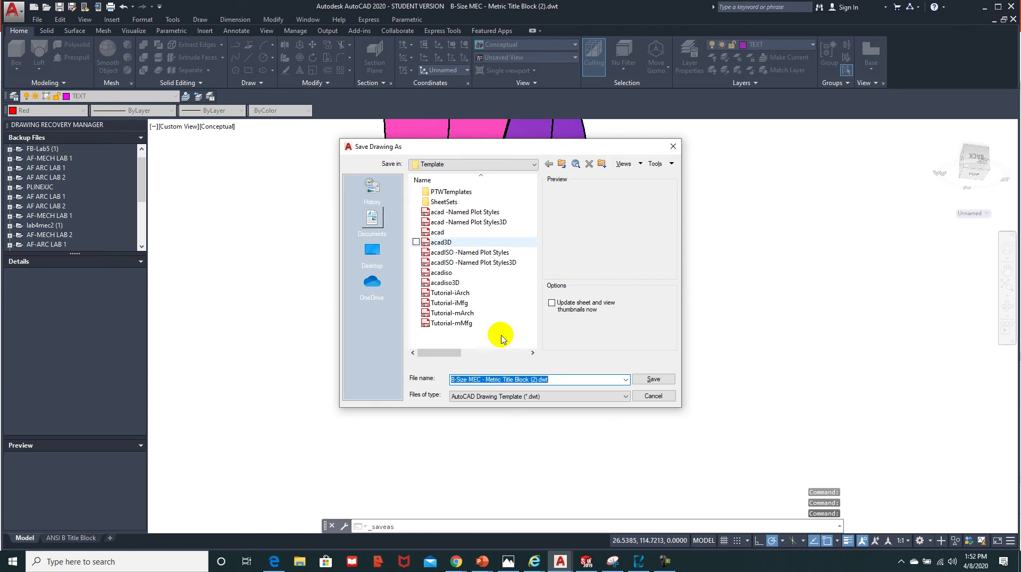
left_click(625, 398)
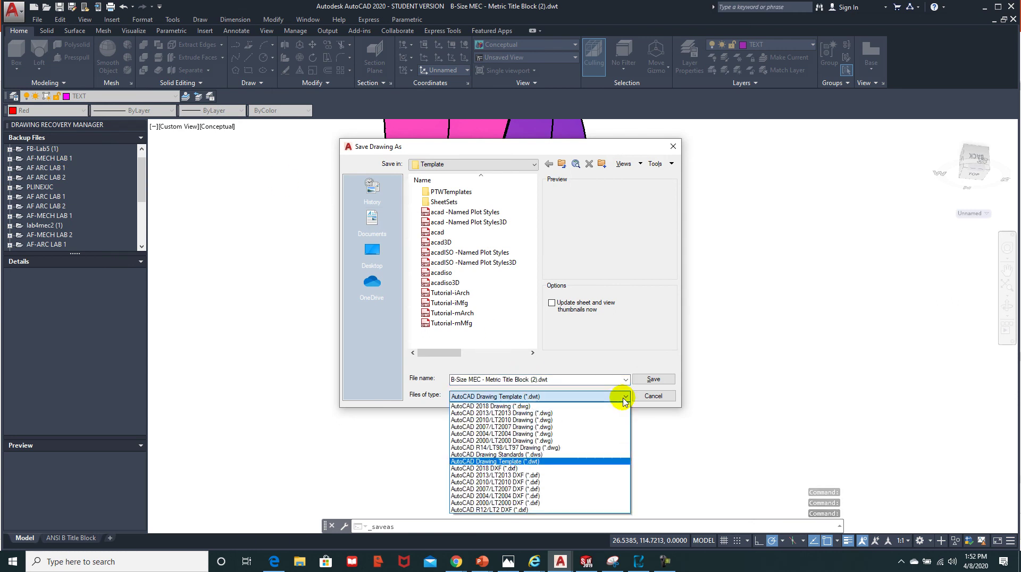
left_click(521, 414)
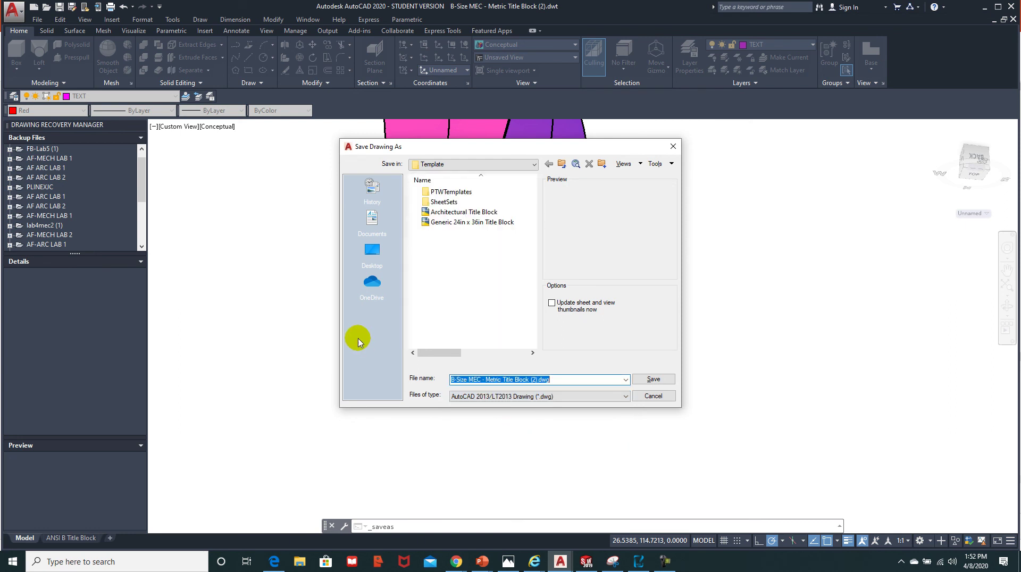
left_click(535, 165)
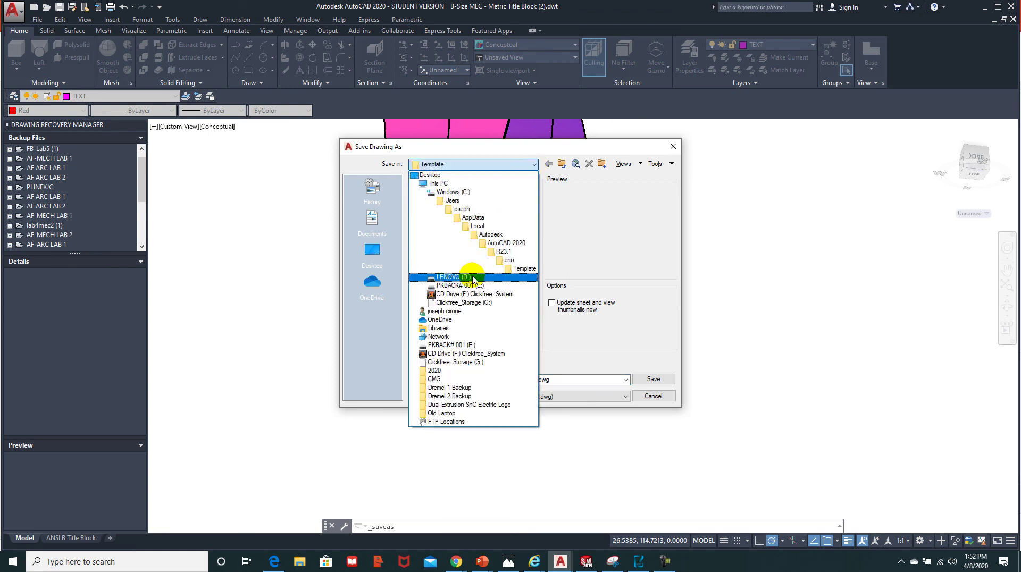
left_click(441, 177)
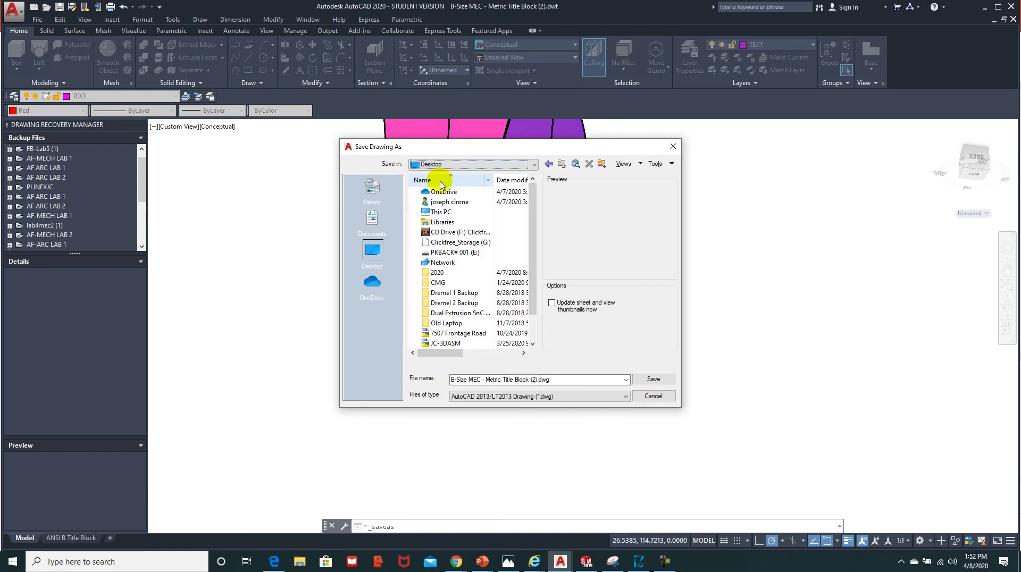
double_click(451, 277)
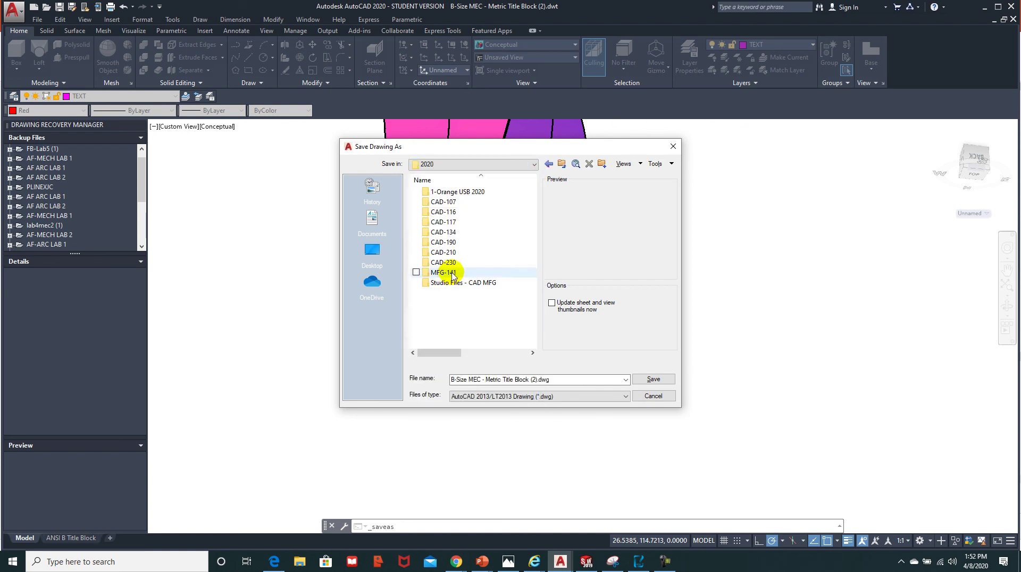
double_click(458, 200)
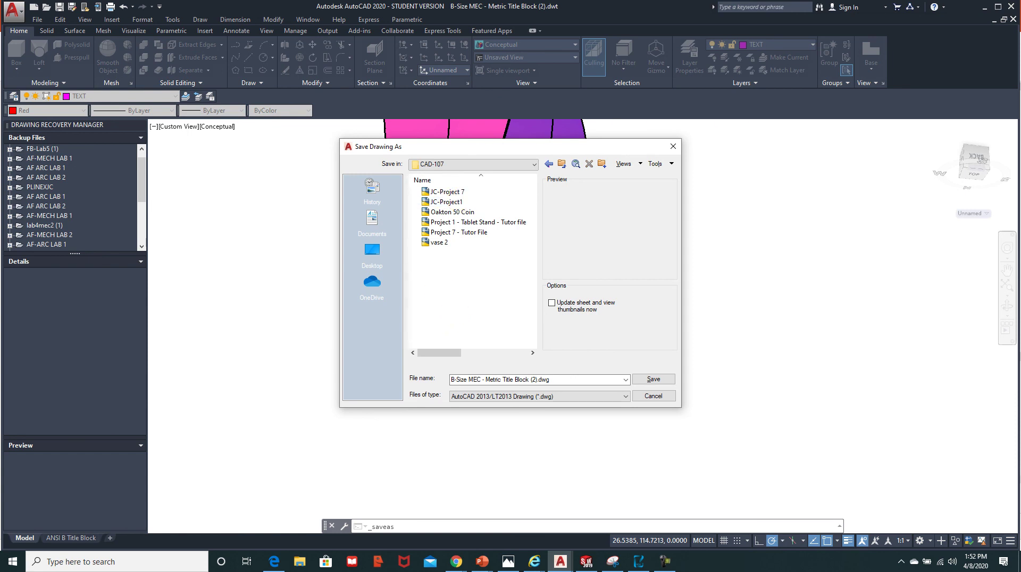
Step: Check the vase's project number in the eXpert PDF projects book, return to AutoCAD and save the drawing as JC-Project 12
left_click_drag(1020, 50, 552, 49)
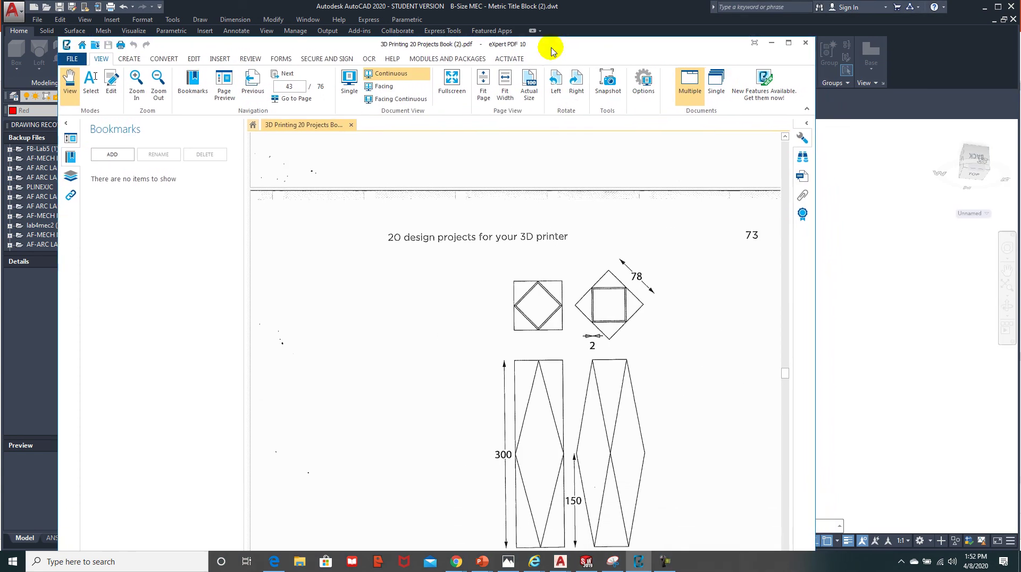
scroll(644, 300, "up", 10)
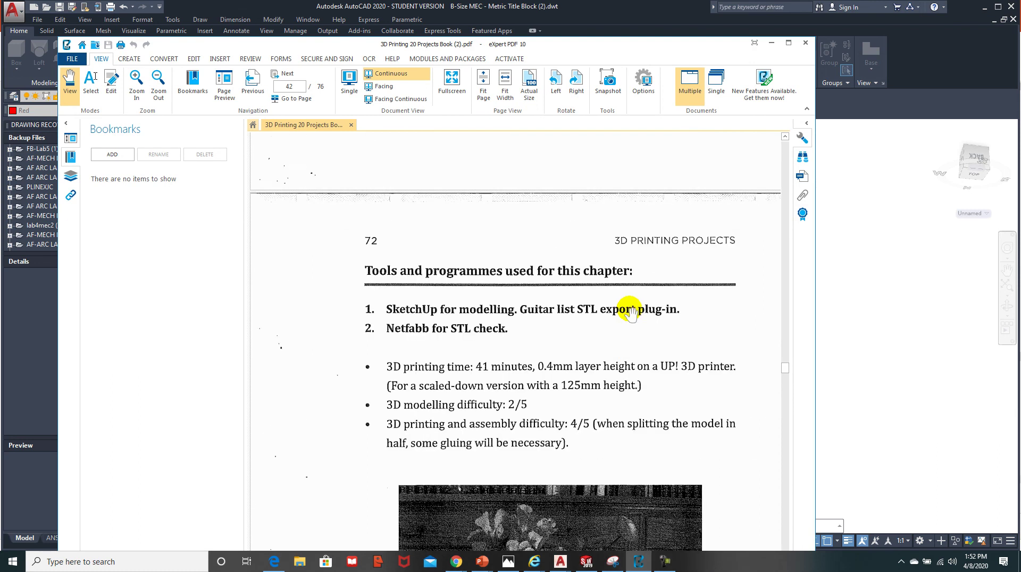
scroll(631, 312, "up", 5)
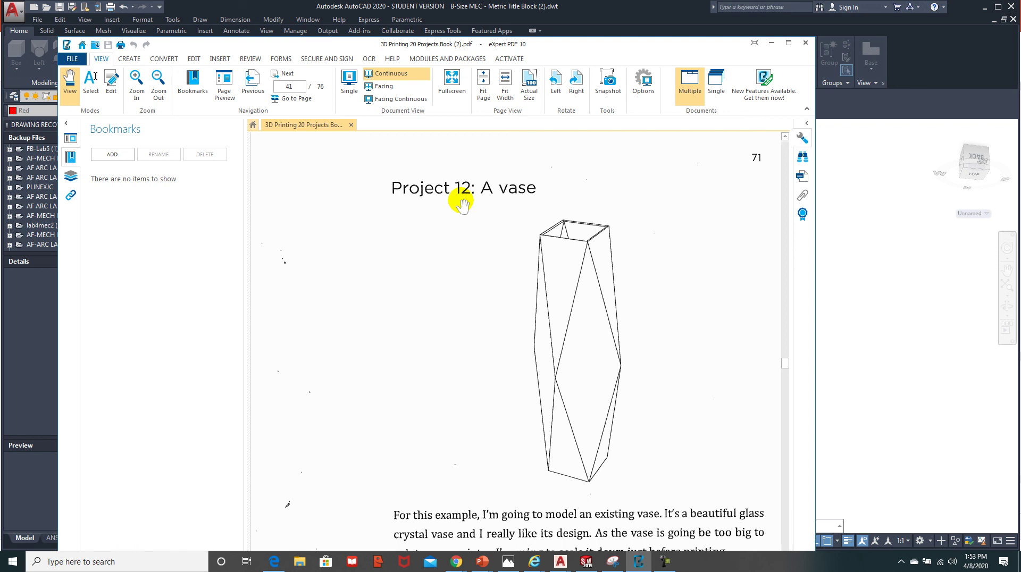
left_click_drag(555, 49, 1020, 65)
left_click(567, 378)
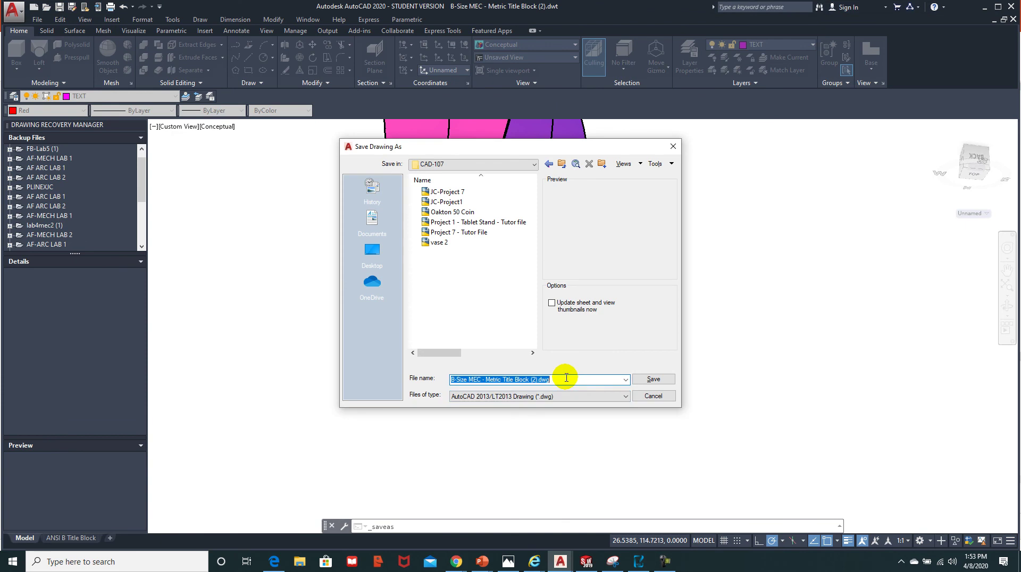
type("JC")
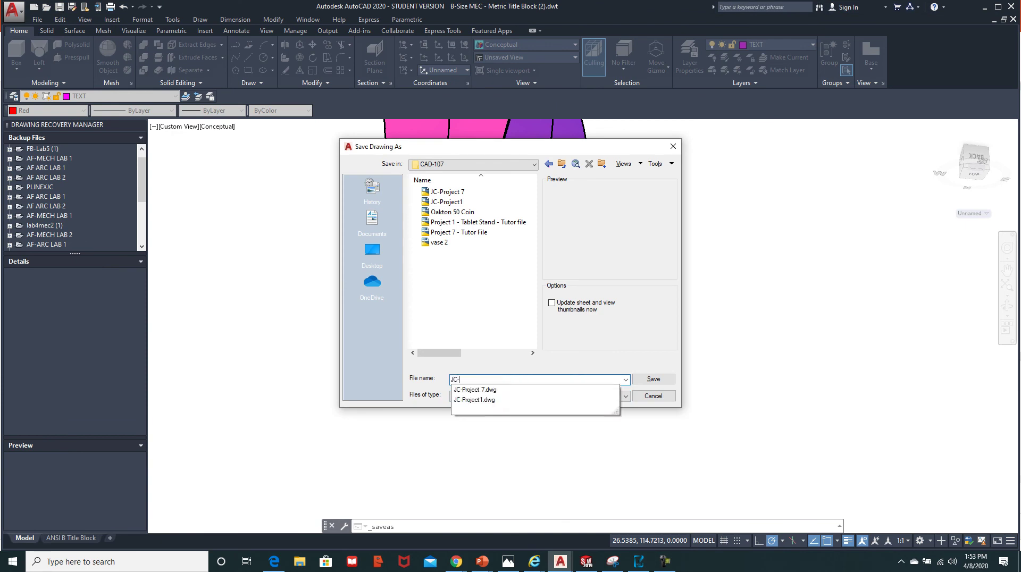
type("-Project 12")
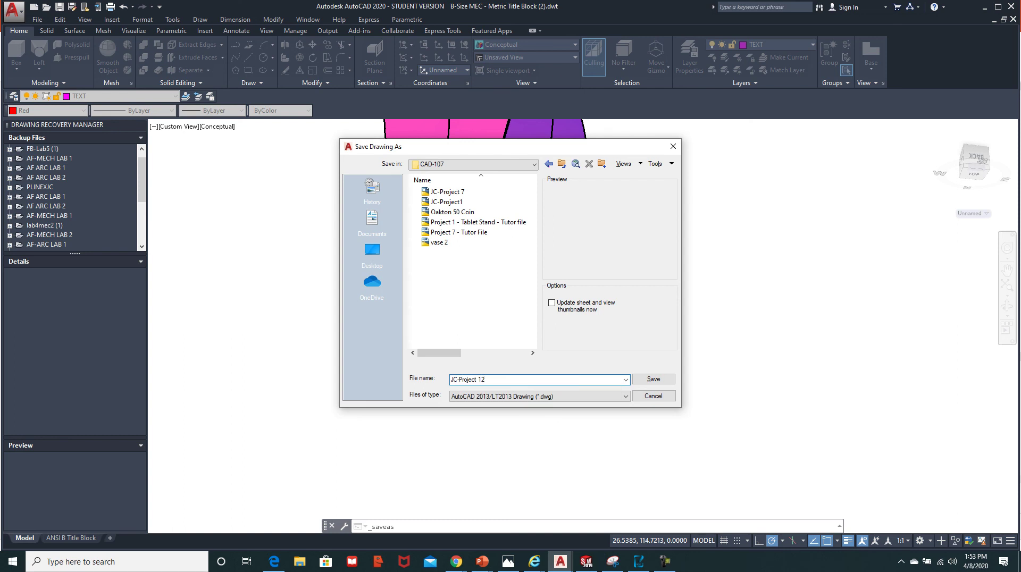
left_click(644, 383)
Step: Export the vase solid in Lithography (*.stl) format as JC-Project 12.stl in the CAD-107 folder
scroll(639, 287, "down", 5)
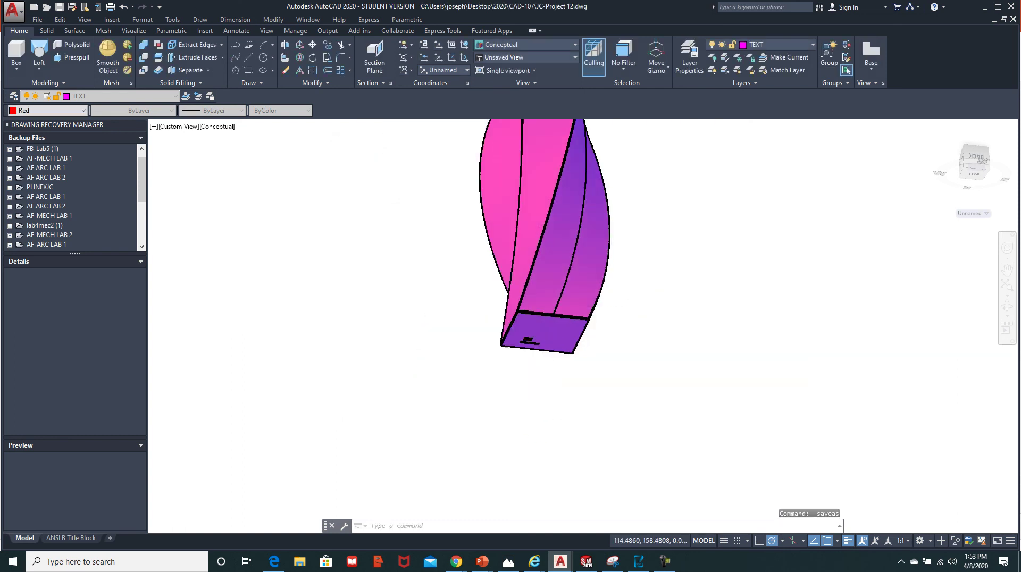
middle_click_drag(677, 209, 715, 303, "shift")
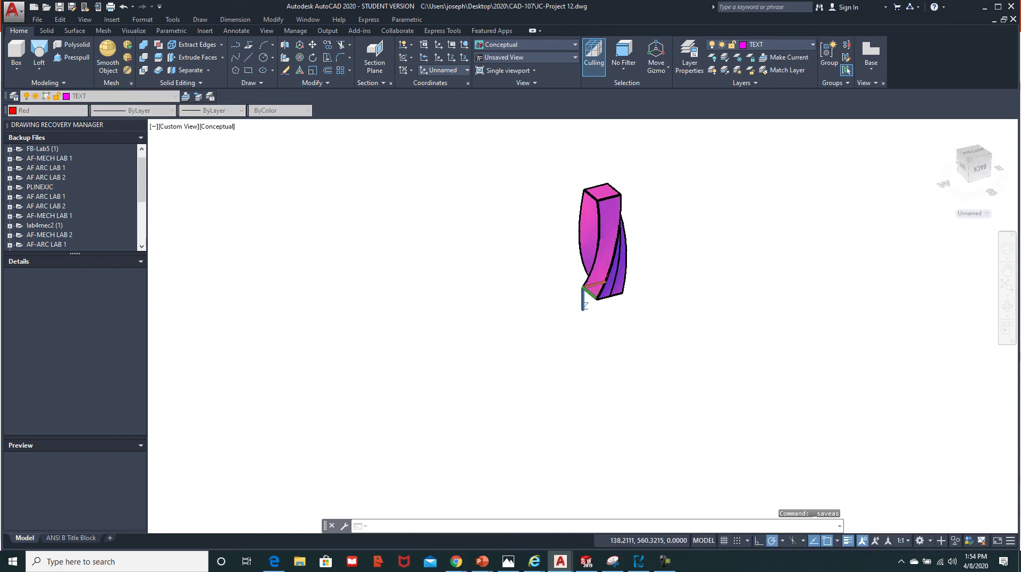
left_click(12, 16)
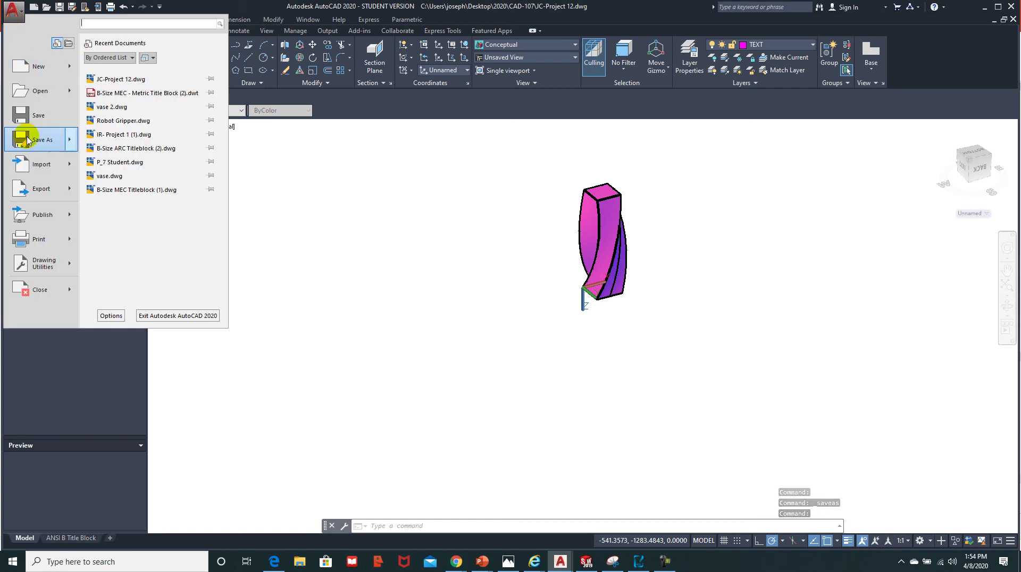
mouse_move(54, 200)
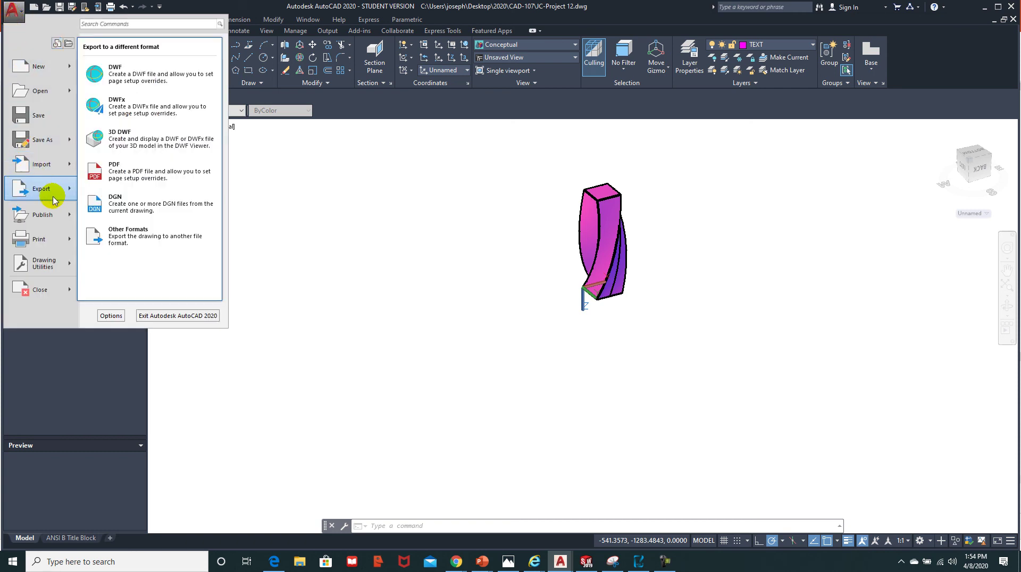
left_click(127, 234)
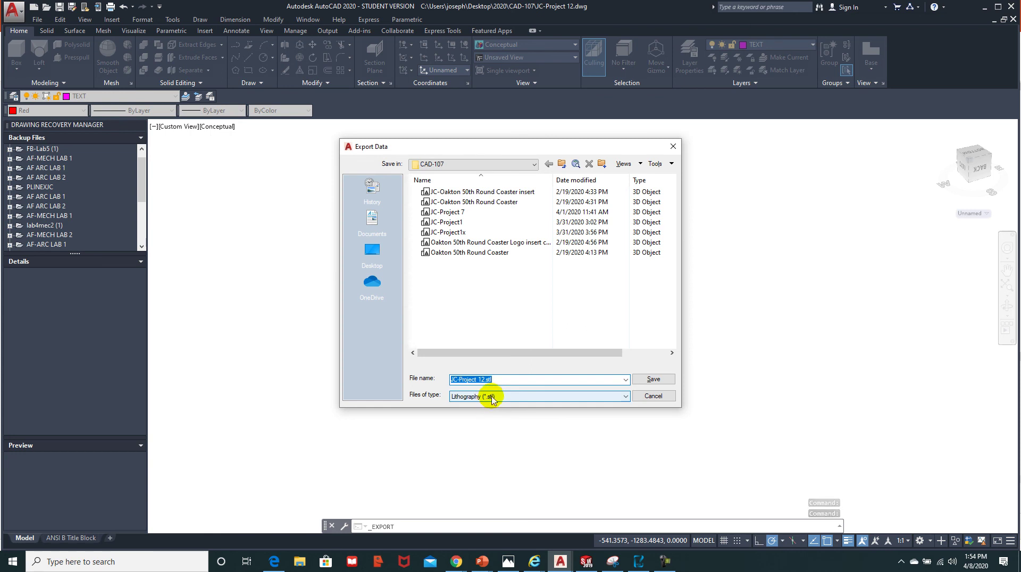
left_click(534, 167)
left_click(534, 167)
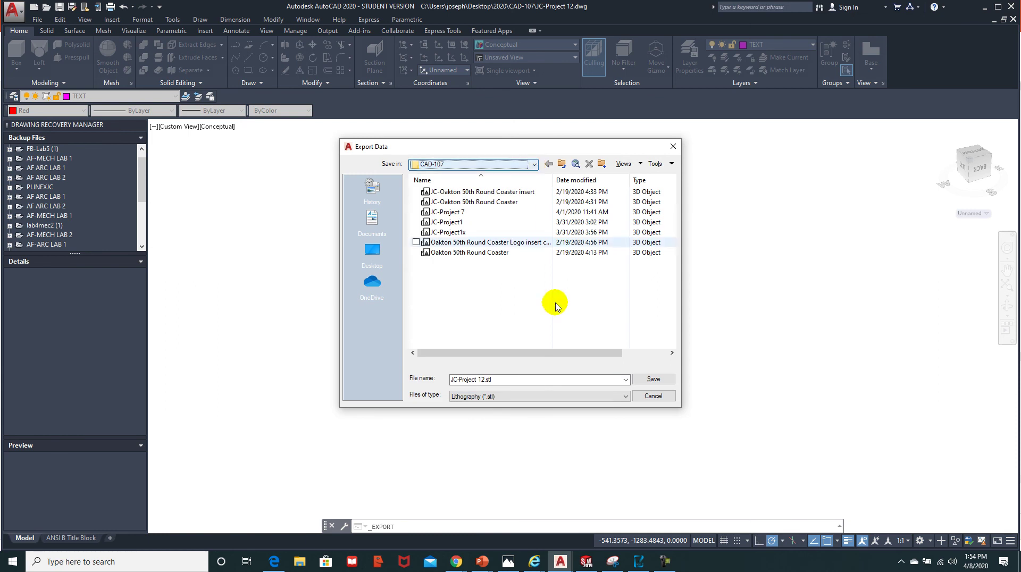
left_click(653, 381)
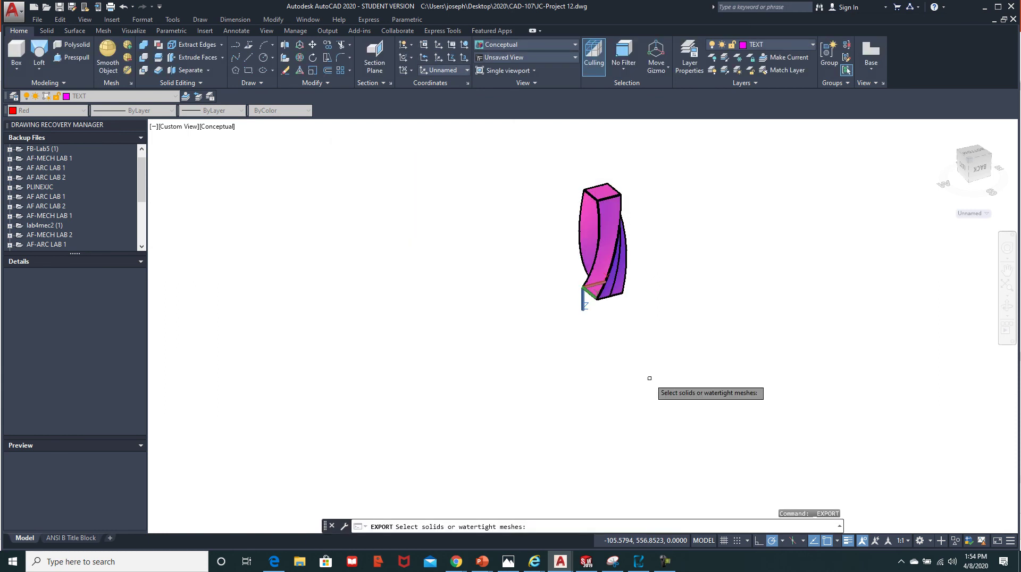
left_click(611, 223)
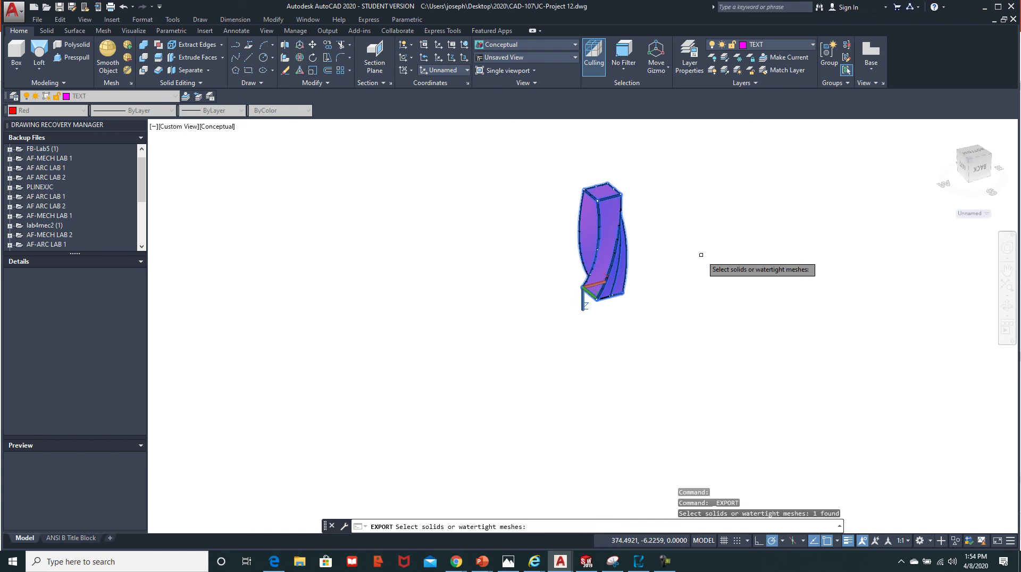
key("Return")
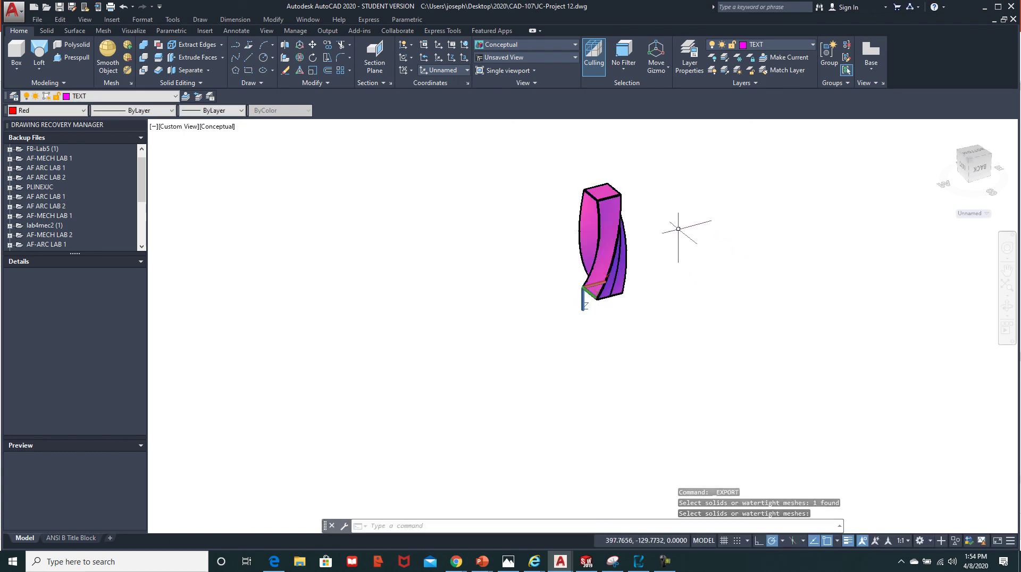
scroll(674, 223, "up", 2)
middle_click_drag(667, 205, 627, 251)
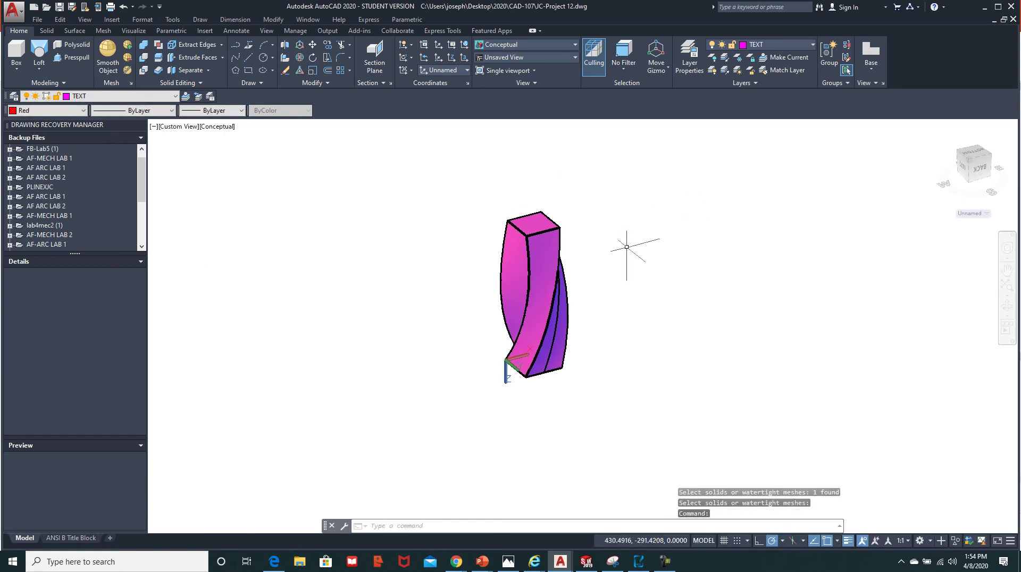